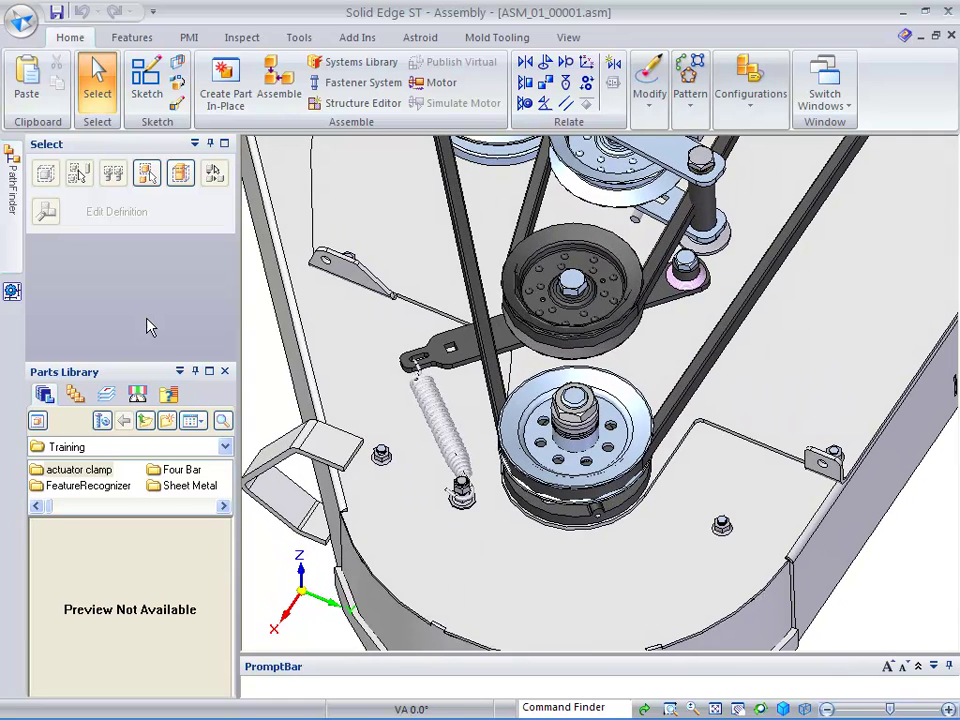
Open sheet metal part PSM_01_00333.psm from subassembly ASM_01_00701 for in-place editing and show the surrounding assembly parts.
{"action": "left_click", "coordinate": [12, 175]}
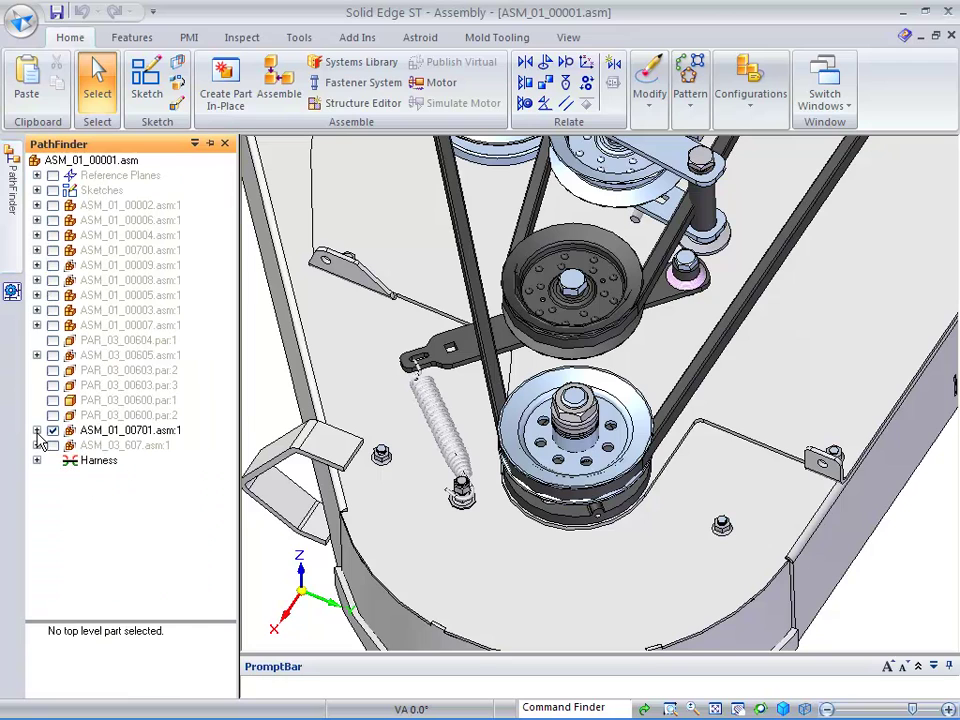
{"action": "left_click", "coordinate": [37, 431]}
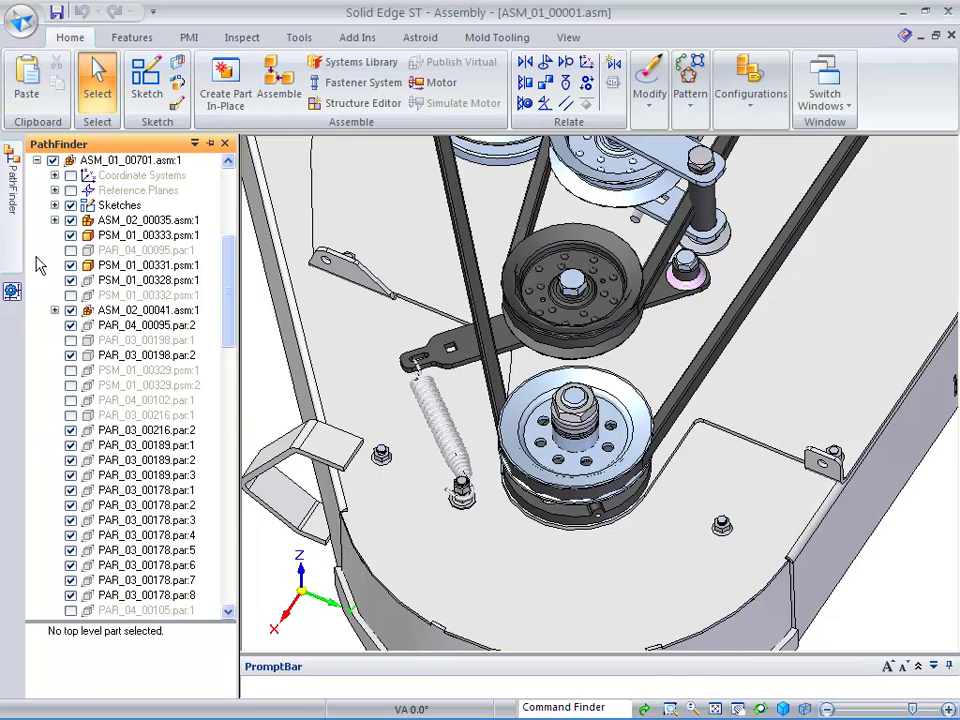
{"action": "mouse_move", "coordinate": [97, 245]}
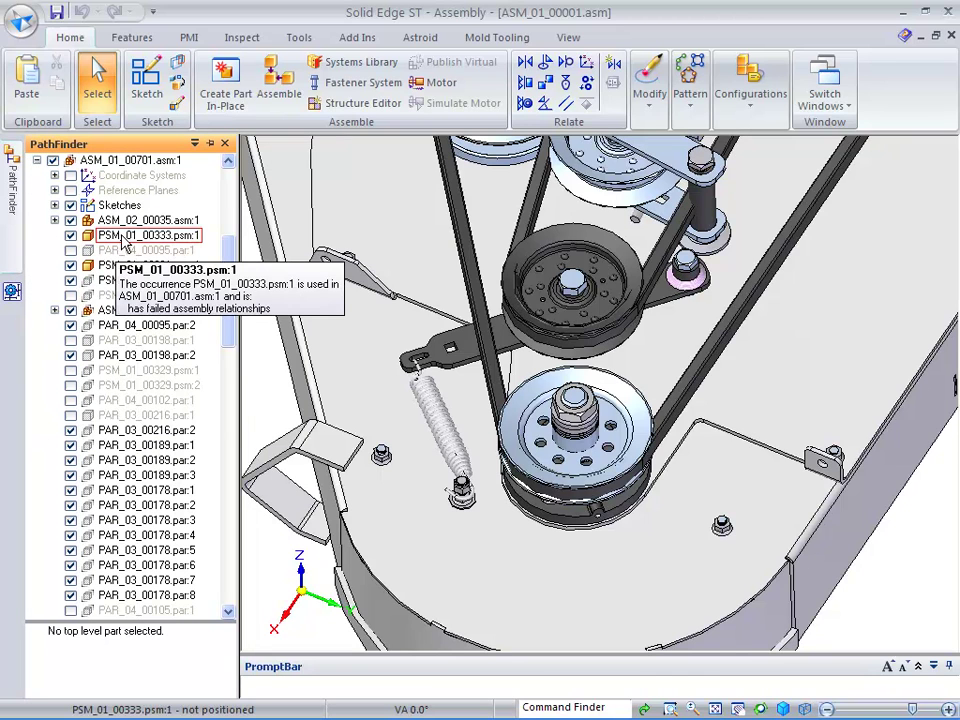
{"action": "double_click", "coordinate": [127, 241]}
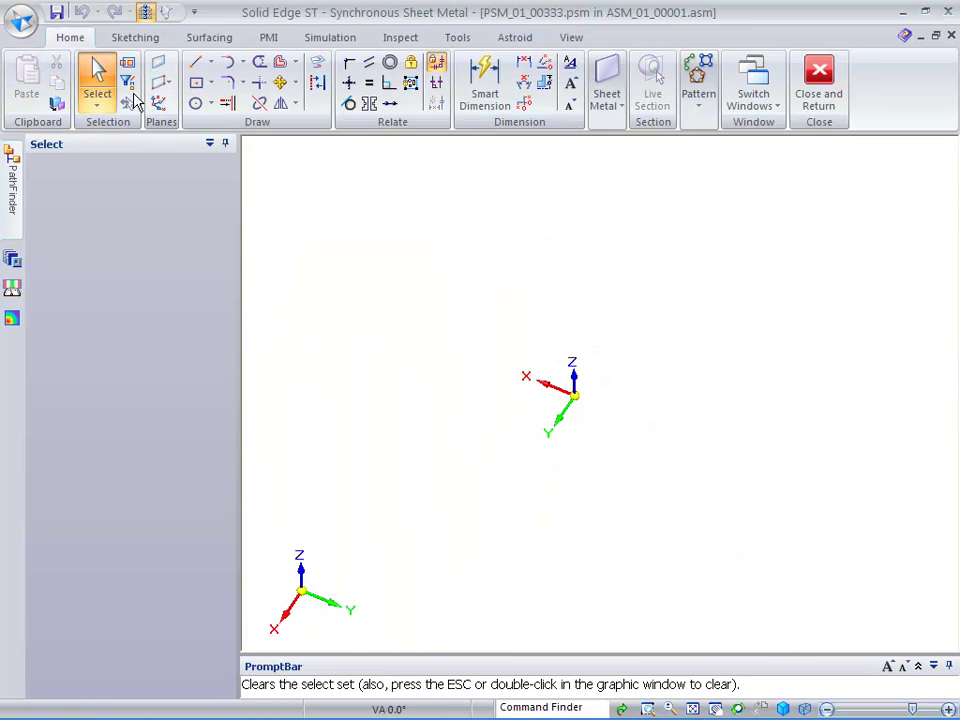
{"action": "left_click", "coordinate": [146, 12]}
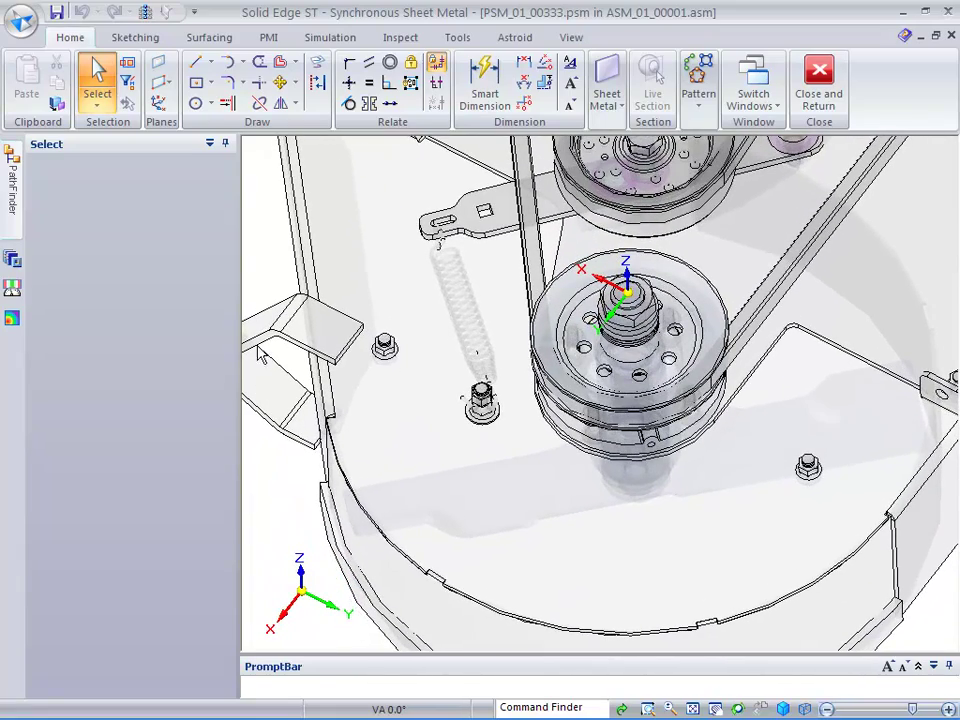
Draw a center rectangle 190 mm wide and 200 mm high at 0° on the horizontal base plane, centred on the origin.
{"action": "left_click", "coordinate": [196, 82]}
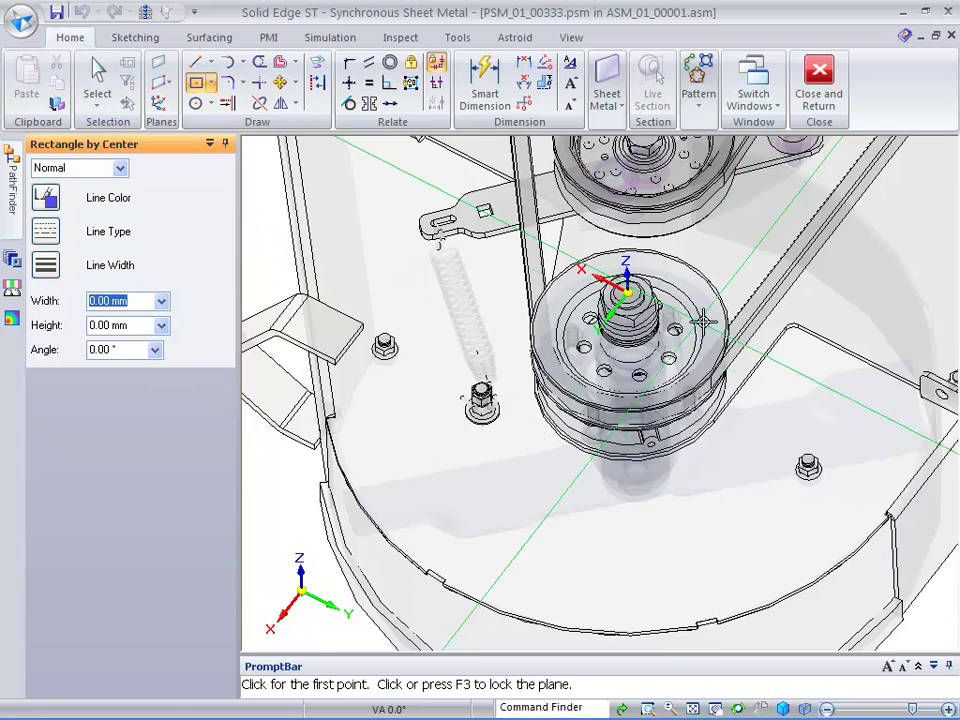
{"action": "key", "text": "F3"}
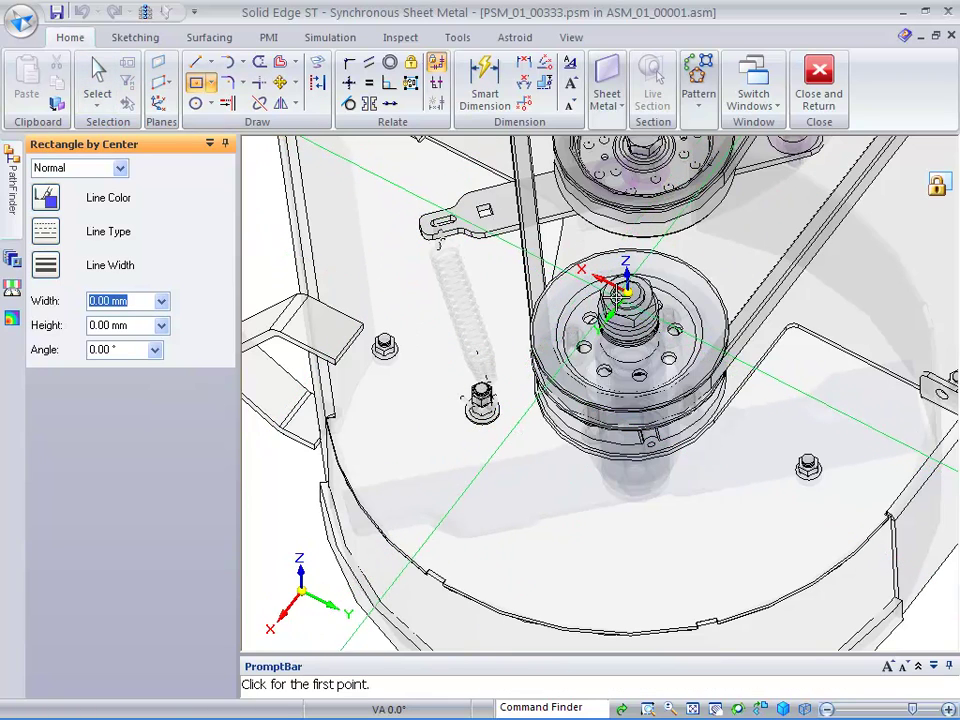
{"action": "left_click", "coordinate": [626, 293]}
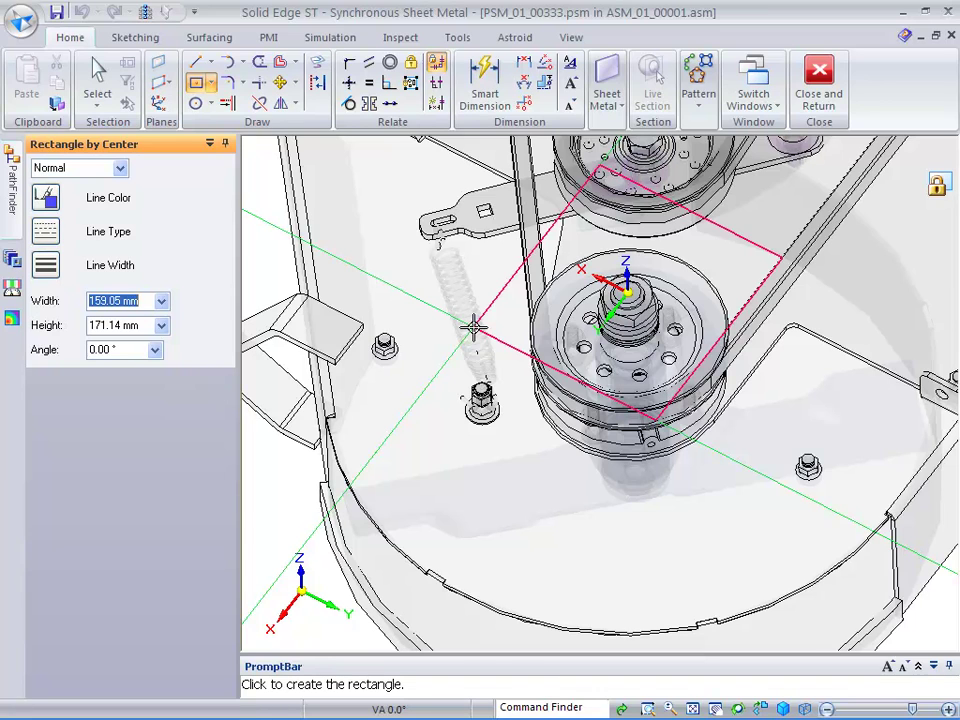
{"action": "key", "text": "Tab"}
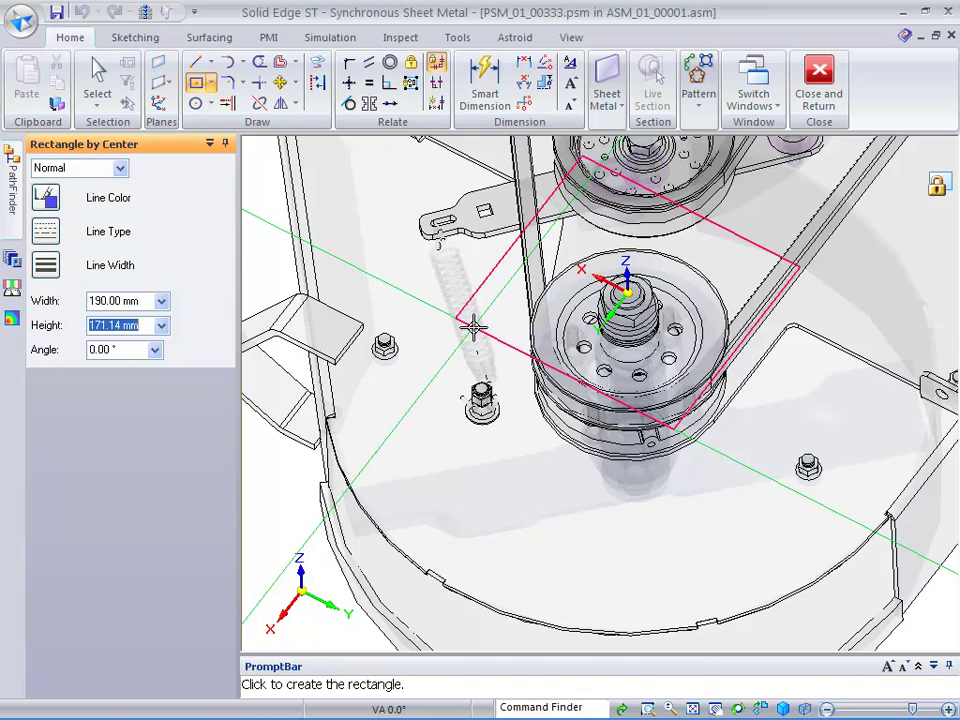
{"action": "type", "text": "200"}
{"action": "key", "text": "Tab"}
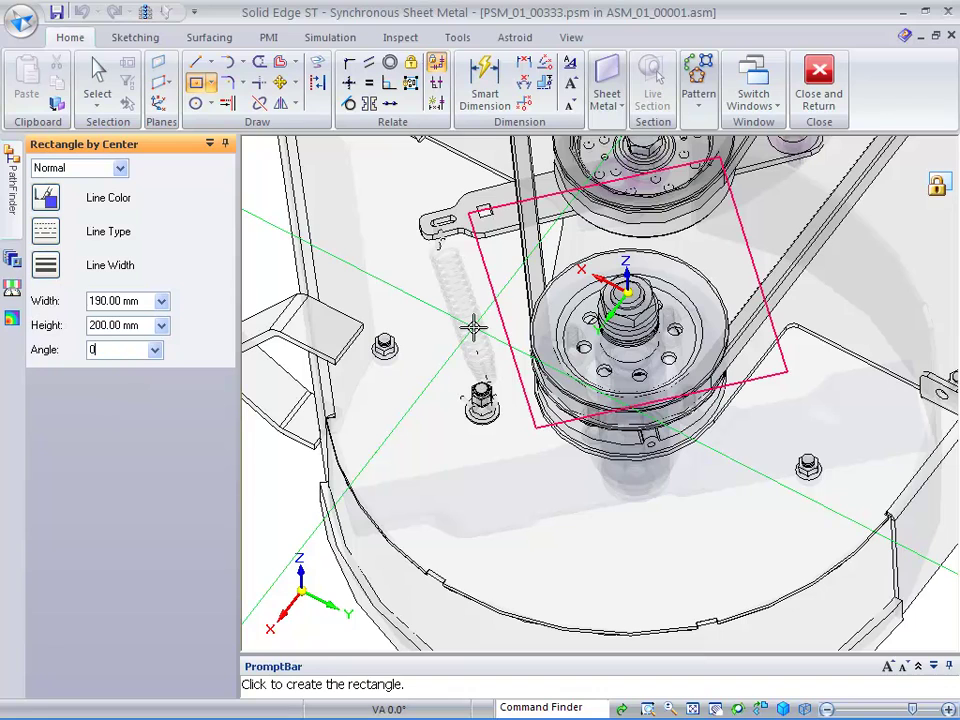
{"action": "left_click", "coordinate": [473, 326]}
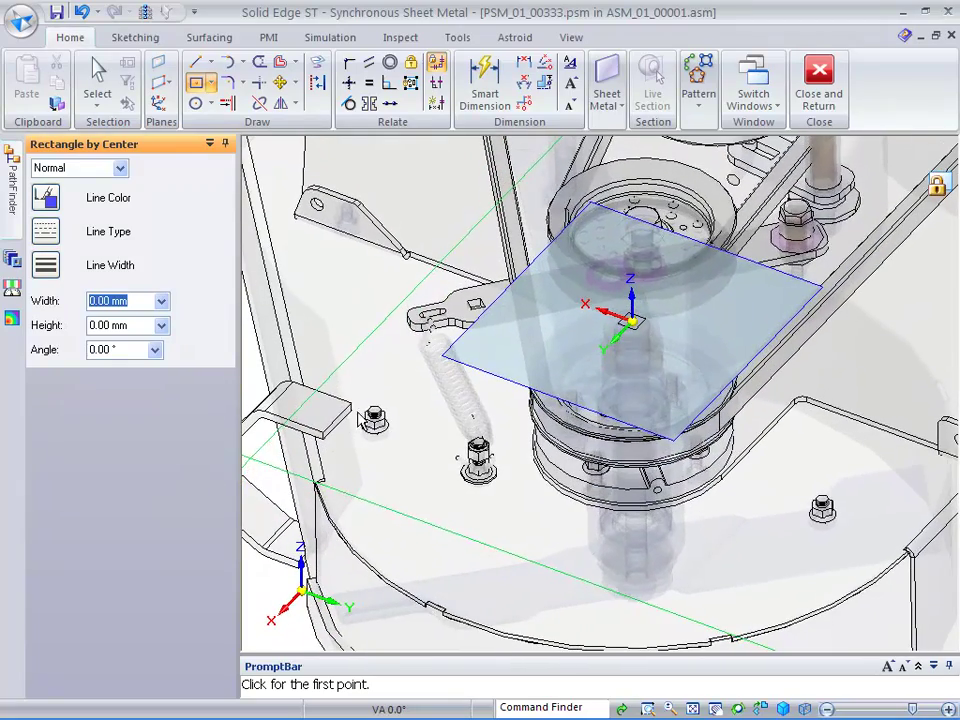
Turn the rectangular sketch region into a sheet metal base tab.
{"action": "left_click", "coordinate": [95, 90]}
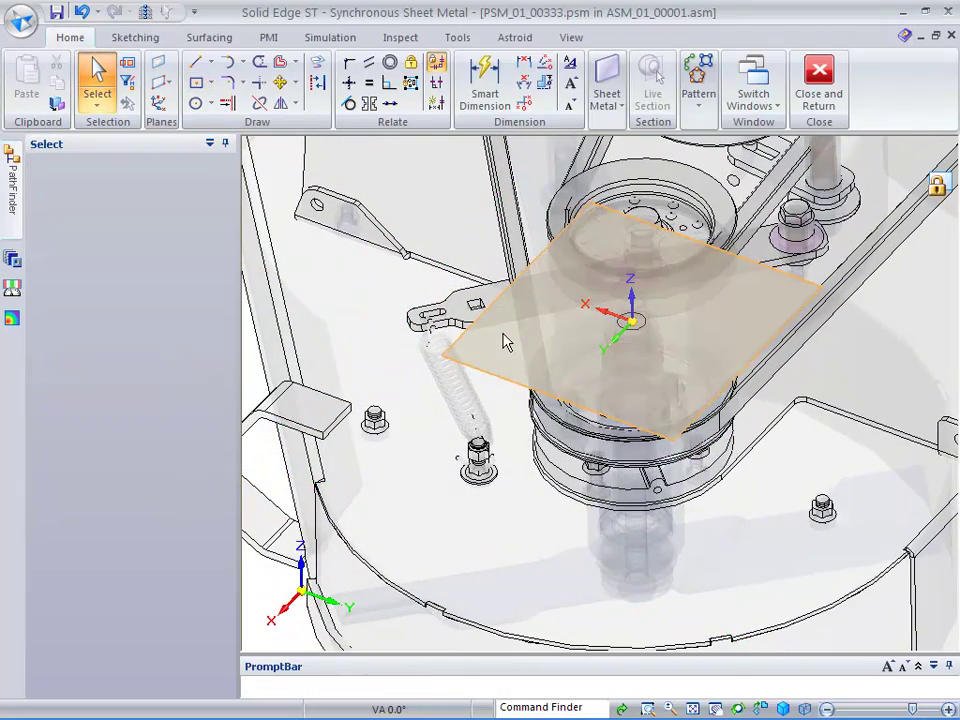
{"action": "left_click", "coordinate": [505, 342]}
{"action": "left_click", "coordinate": [500, 340]}
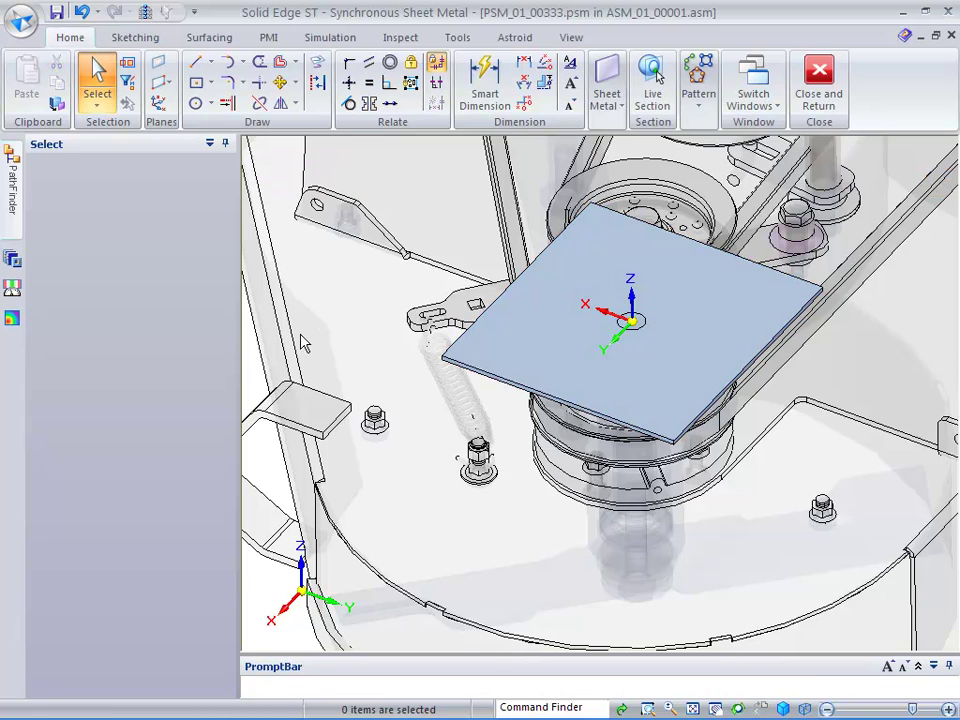
Set the part's sheet metal gage to 14 gage in the Material Table and apply it to the model.
{"action": "left_click", "coordinate": [20, 20]}
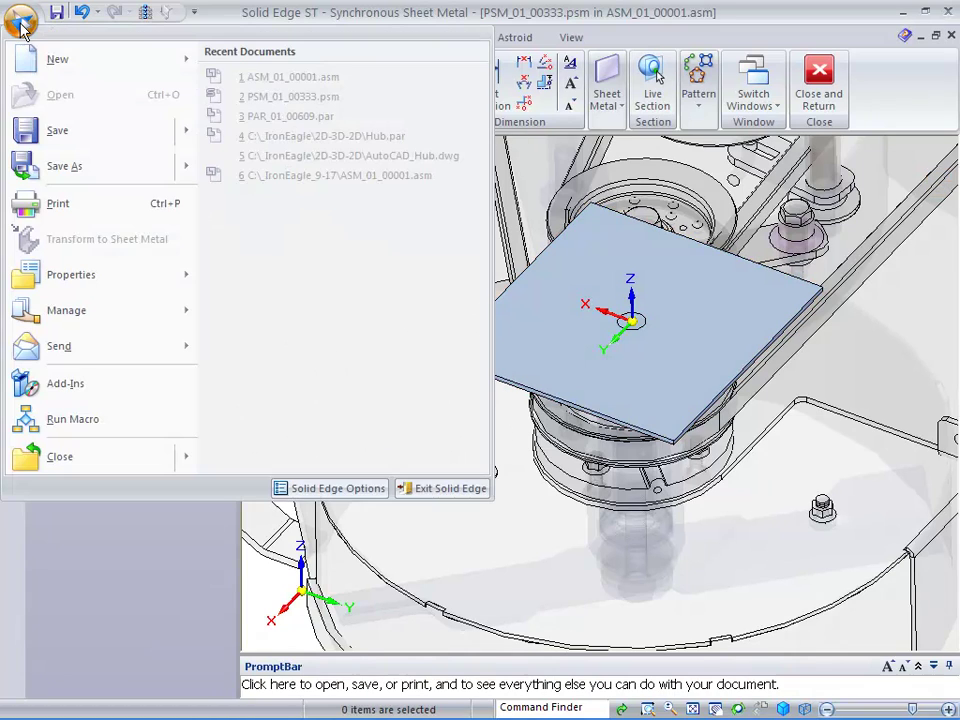
{"action": "mouse_move", "coordinate": [57, 278]}
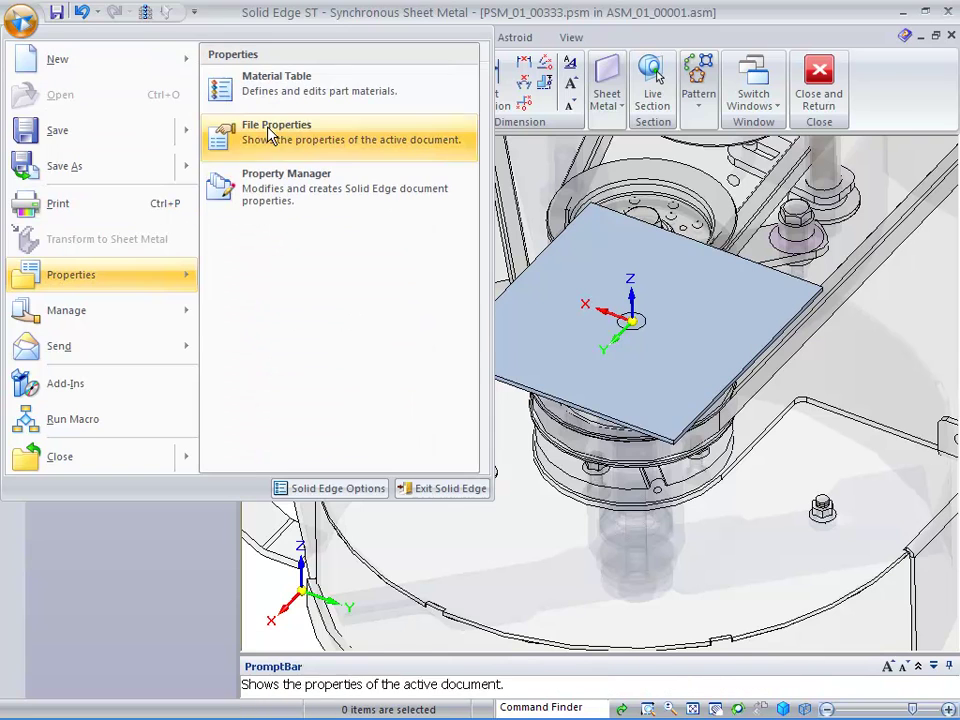
{"action": "left_click", "coordinate": [274, 81]}
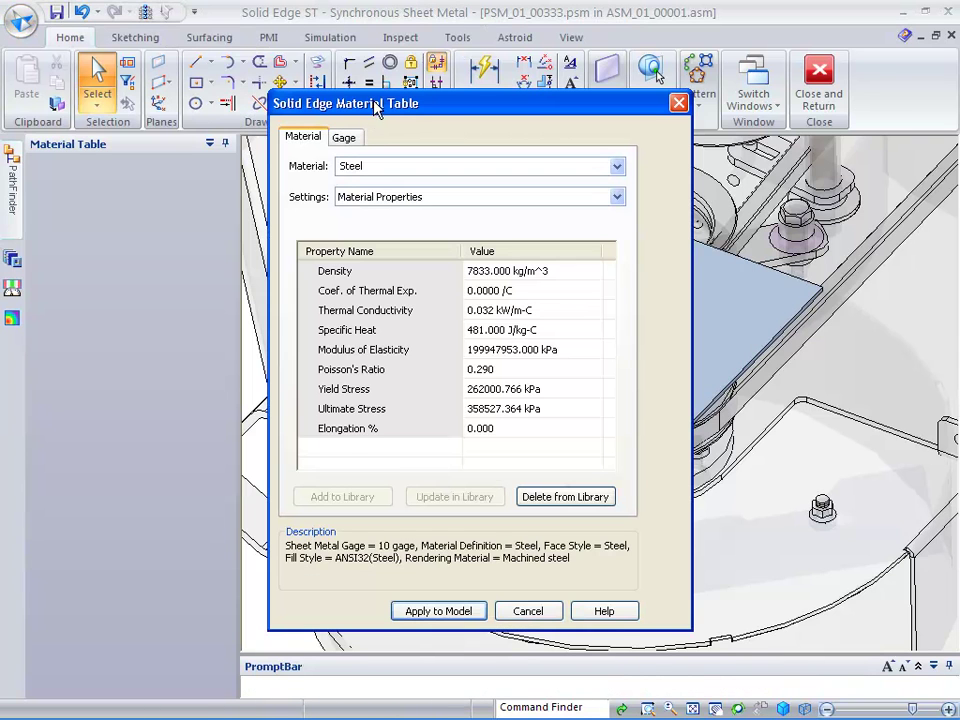
{"action": "left_click_drag", "start_coordinate": [374, 108], "coordinate": [216, 48]}
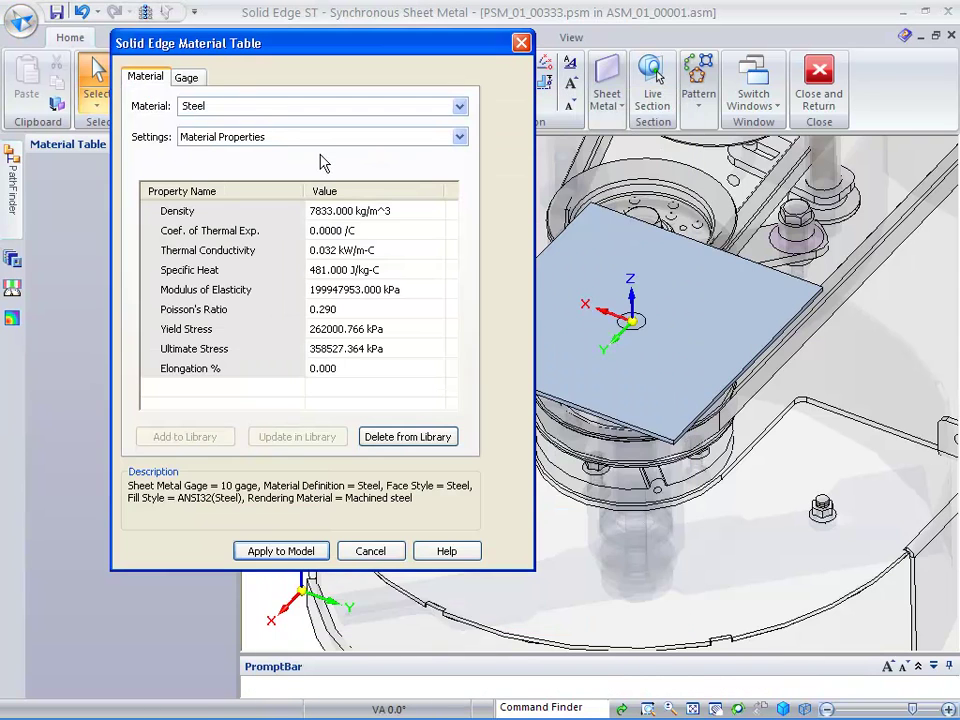
{"action": "left_click", "coordinate": [458, 106]}
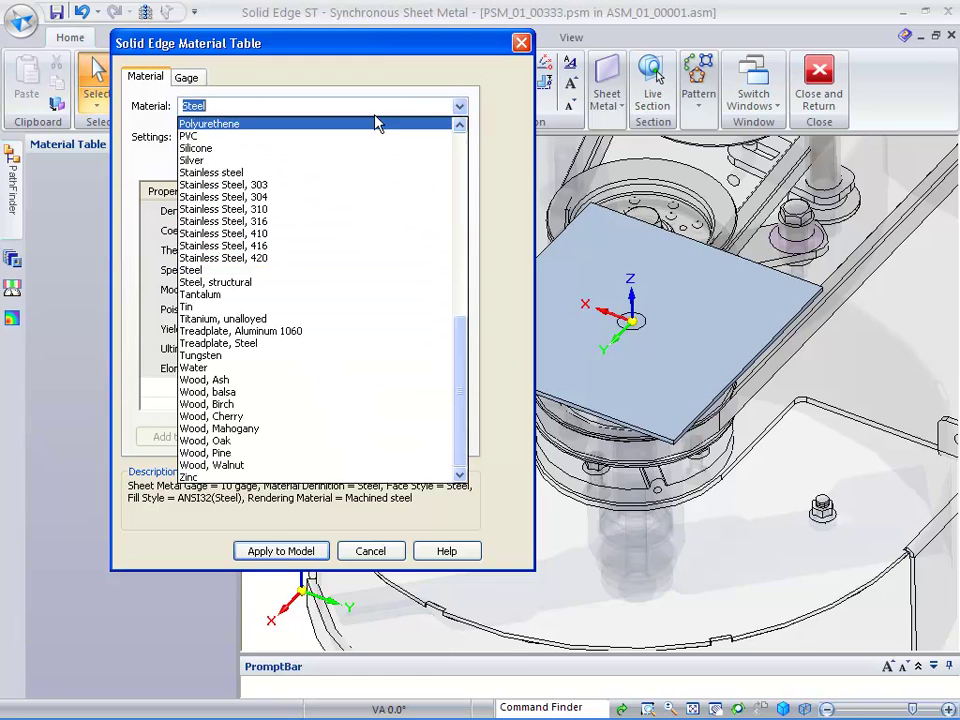
{"action": "left_click", "coordinate": [186, 80]}
{"action": "left_click", "coordinate": [188, 78]}
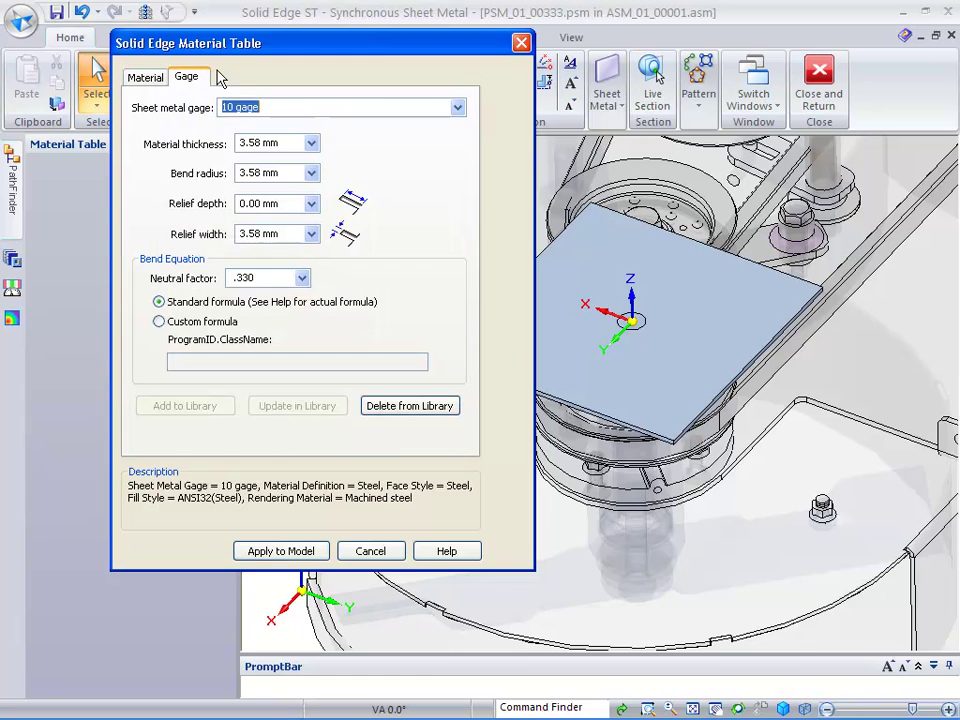
{"action": "left_click", "coordinate": [457, 109]}
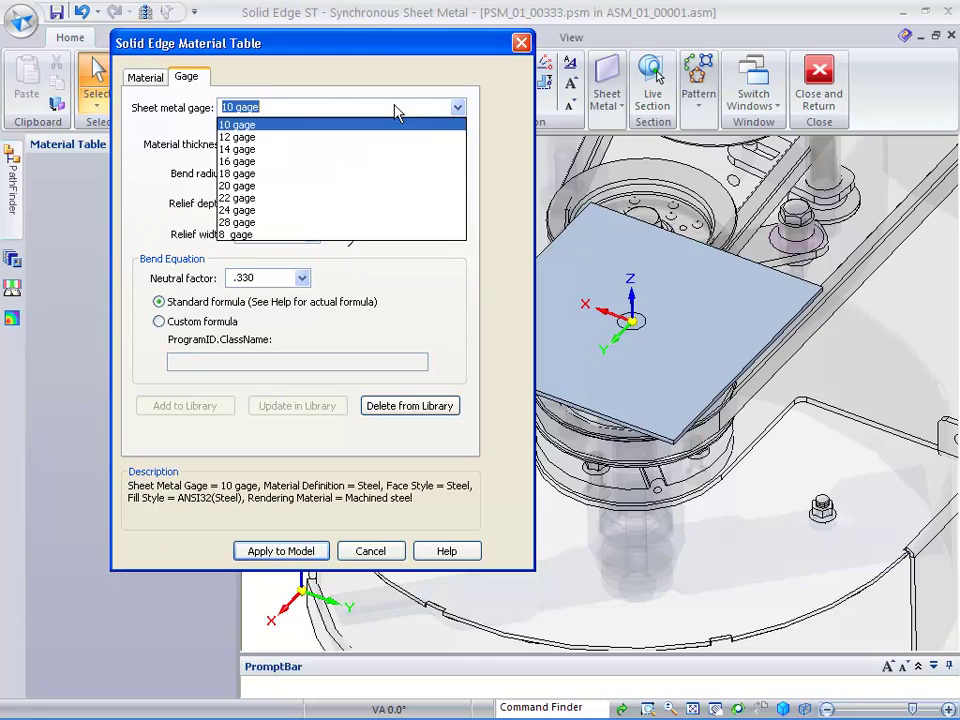
{"action": "left_click", "coordinate": [252, 150]}
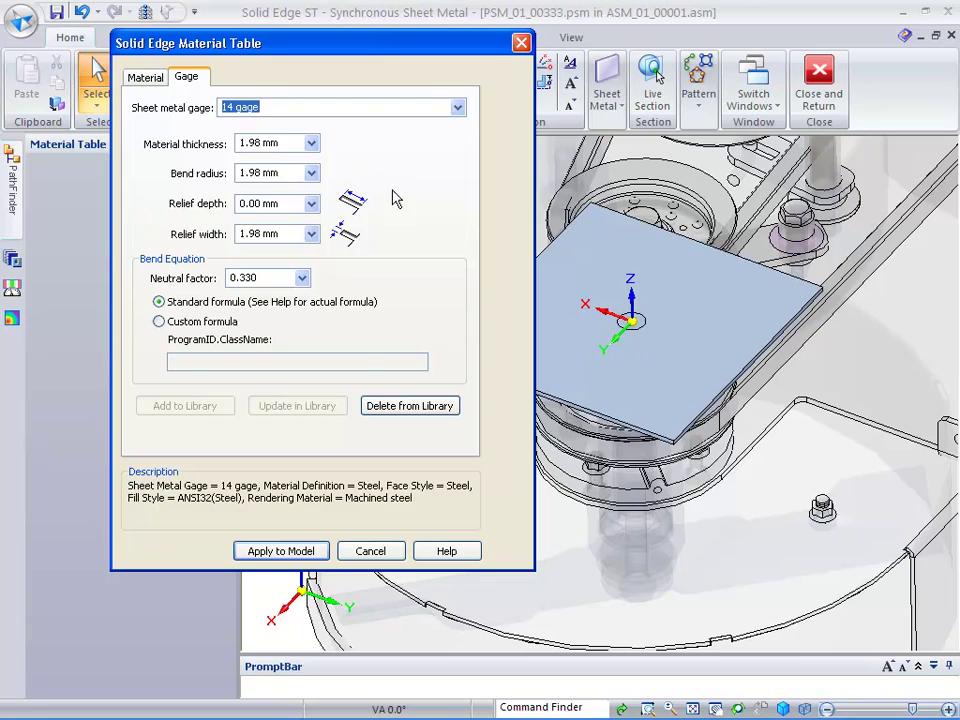
{"action": "left_click", "coordinate": [262, 556]}
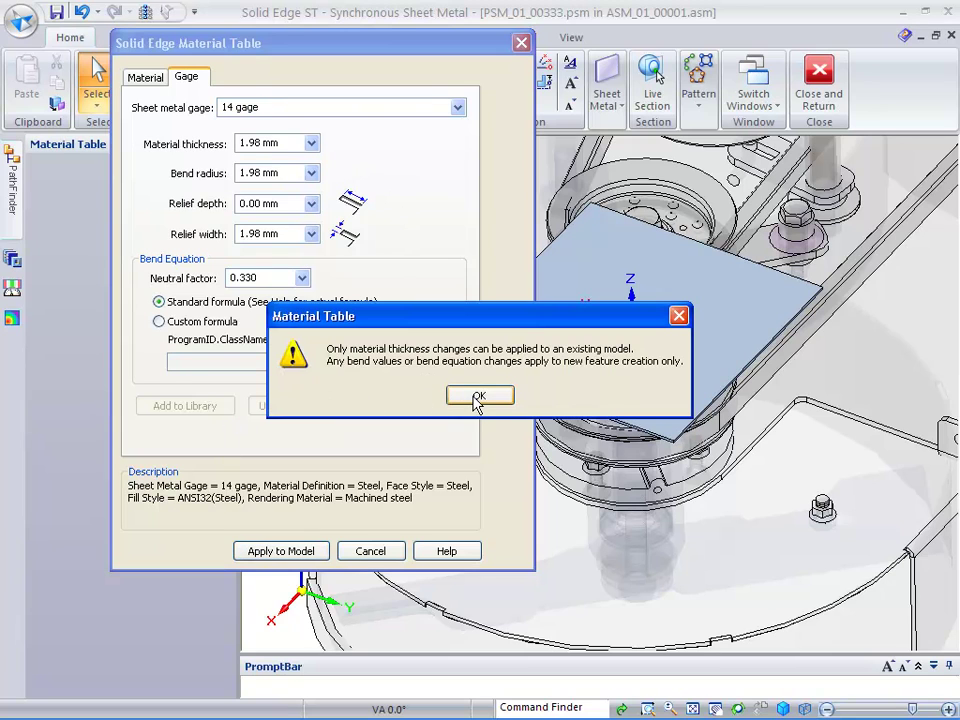
{"action": "left_click", "coordinate": [478, 396]}
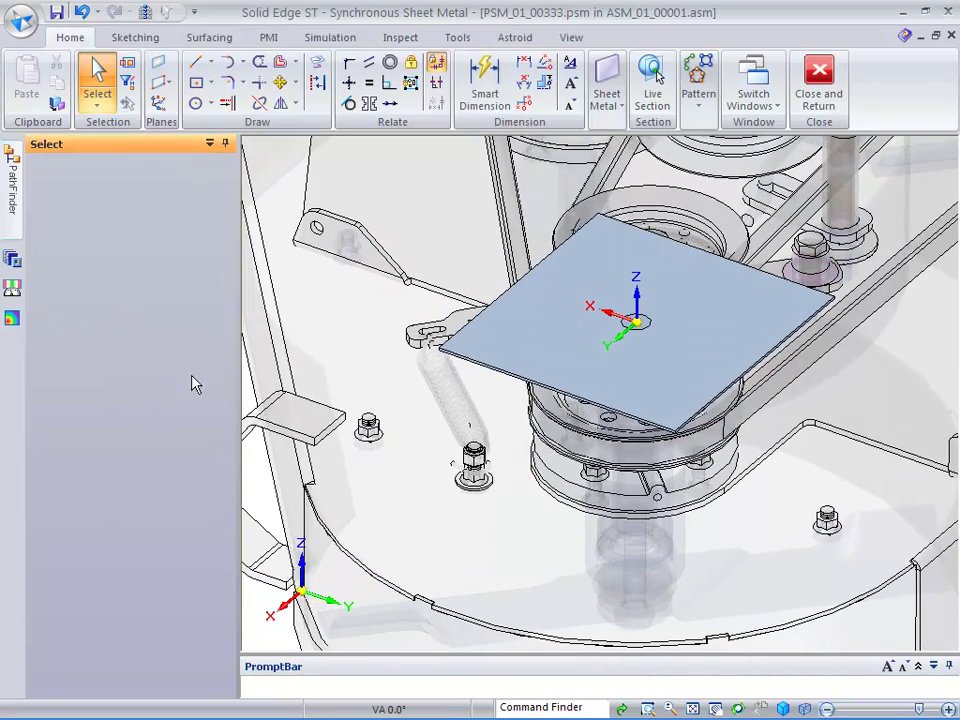
Add 90° downward flanges about 111 mm high along three edges of the base tab.
{"action": "left_click", "coordinate": [460, 352]}
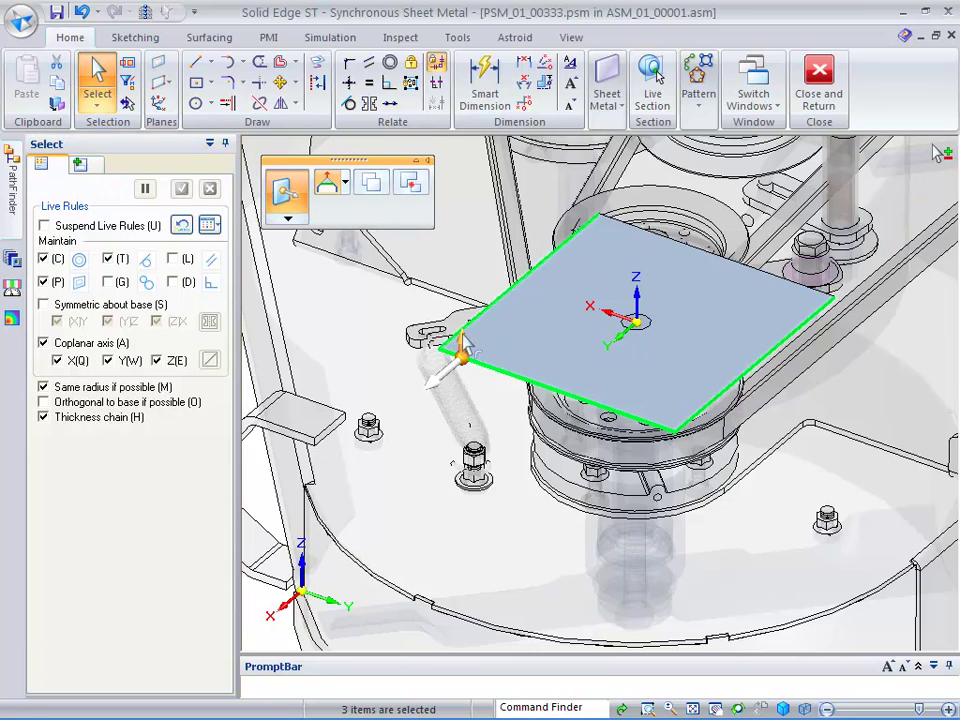
{"action": "left_click", "coordinate": [464, 344]}
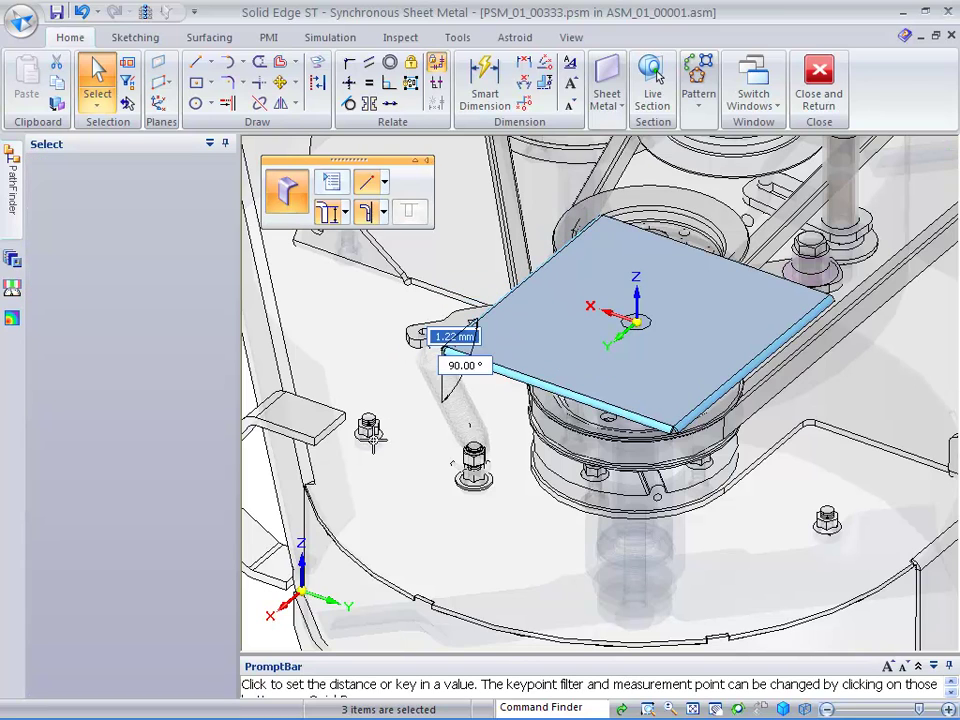
{"action": "left_click", "coordinate": [317, 448]}
{"action": "key", "text": "Escape"}
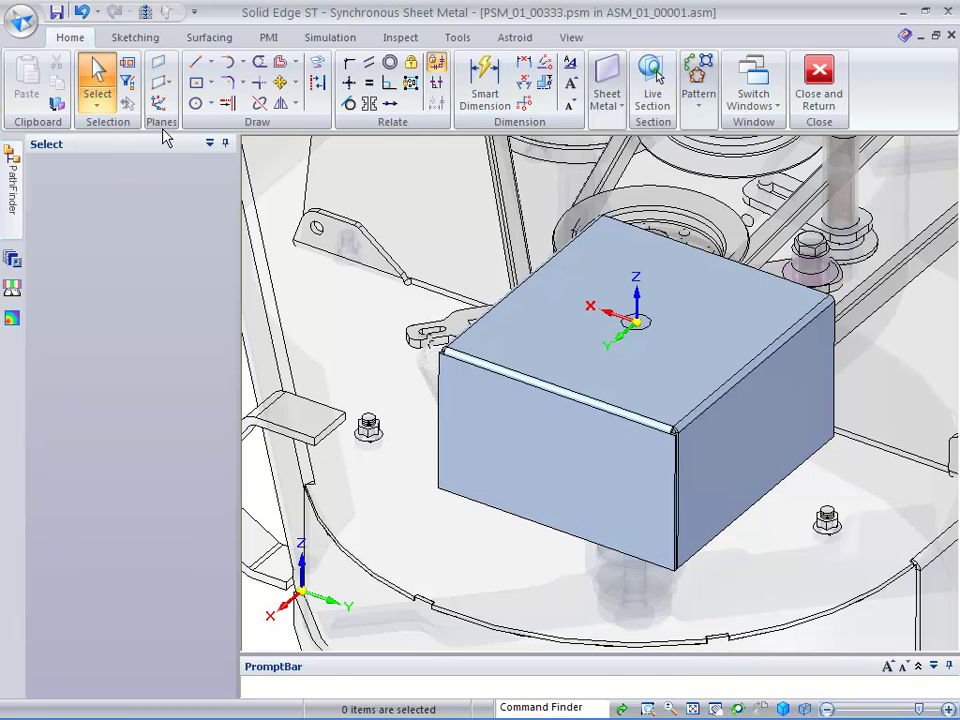
Sketch a circle about 123 mm in diameter on the top face, centred on the origin.
{"action": "left_click", "coordinate": [196, 103]}
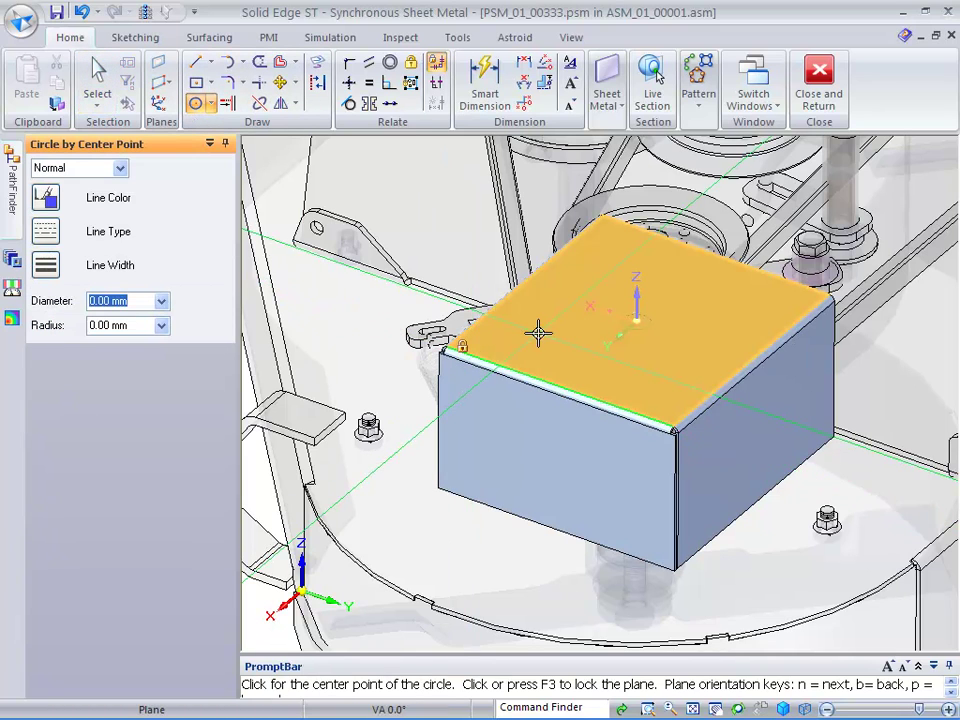
{"action": "key", "text": "F3"}
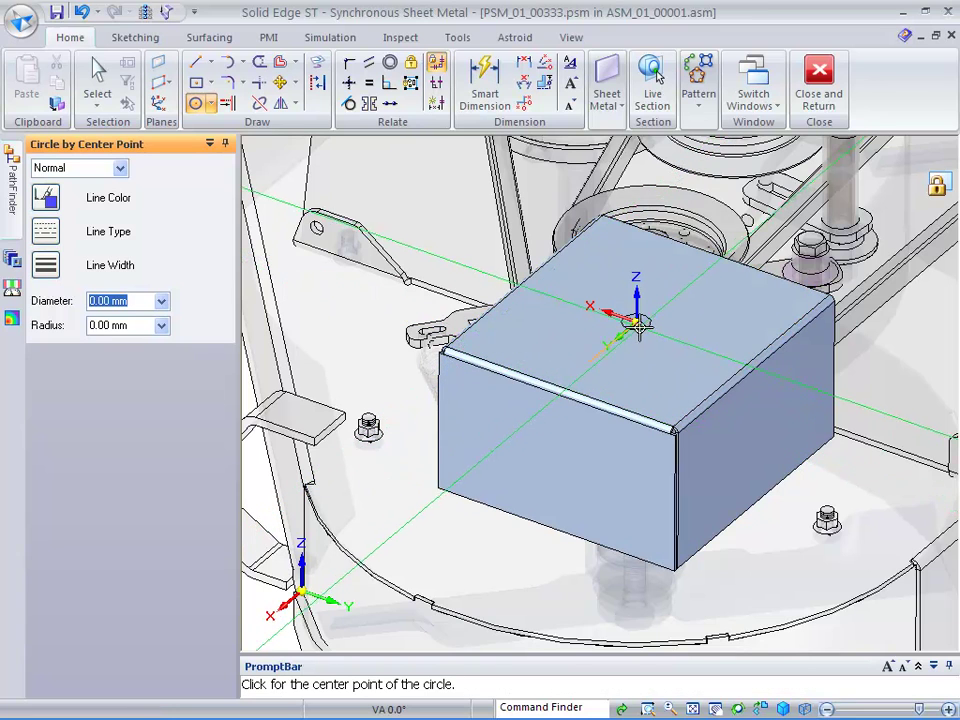
{"action": "left_click", "coordinate": [637, 322]}
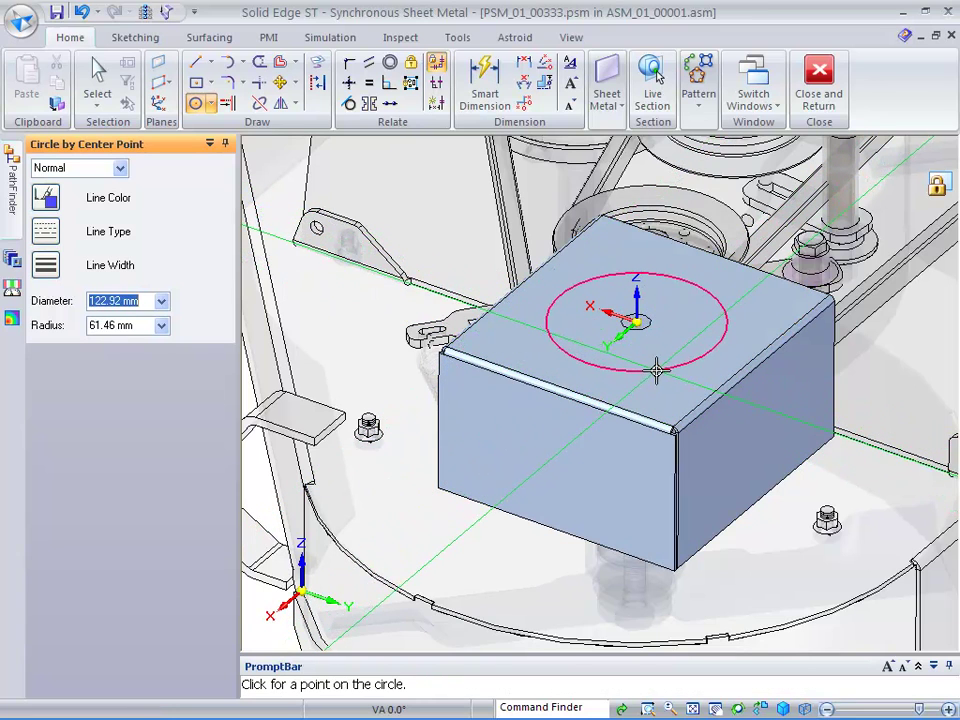
{"action": "left_click", "coordinate": [655, 370]}
{"action": "key", "text": "Escape"}
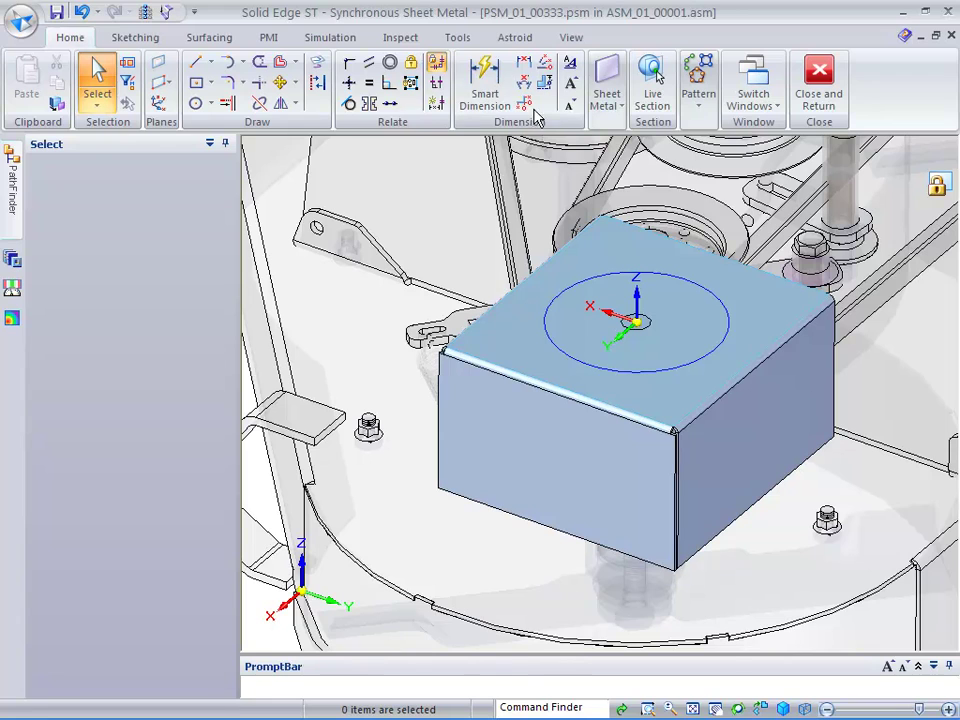
Form a shallow circular dimple in the top face from the sketched circle.
{"action": "left_click", "coordinate": [607, 104]}
{"action": "left_click", "coordinate": [654, 146]}
{"action": "left_click", "coordinate": [577, 328]}
{"action": "right_click", "coordinate": [548, 202]}
{"action": "key", "text": "Escape"}
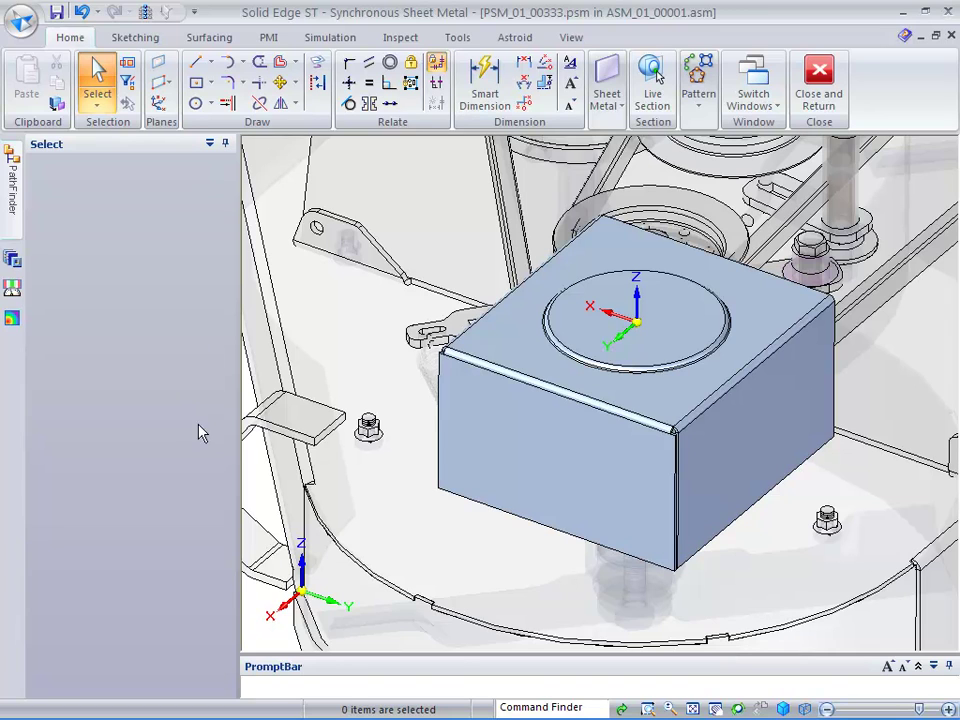
Hide the surrounding assembly and dimension the cover's outside width and the inside distance between its two opposite flanges.
{"action": "left_click", "coordinate": [146, 12]}
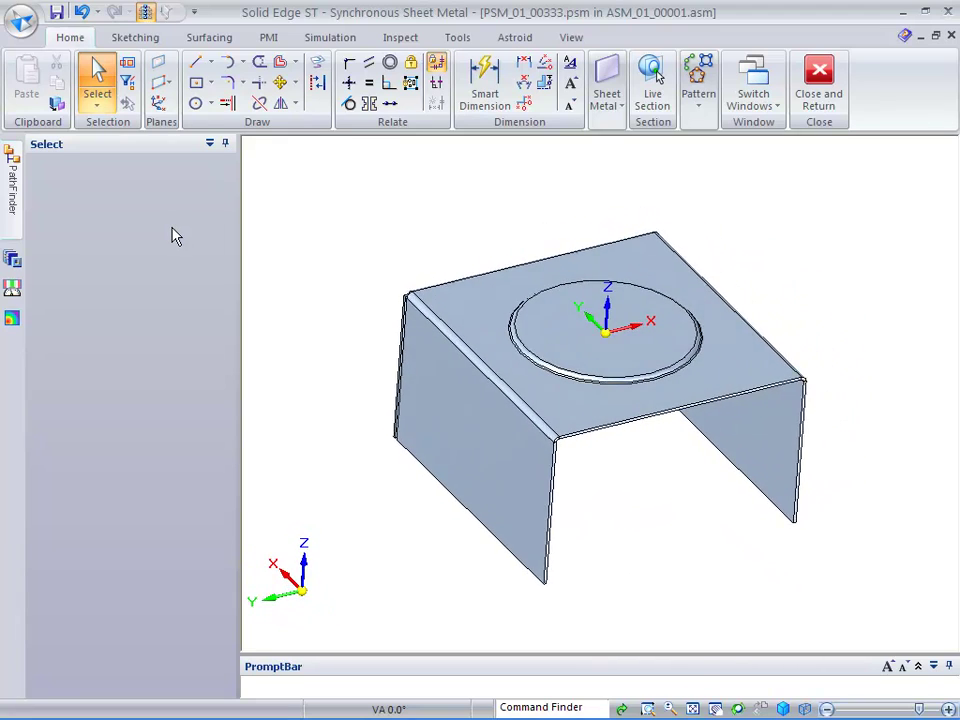
{"action": "left_click", "coordinate": [485, 85]}
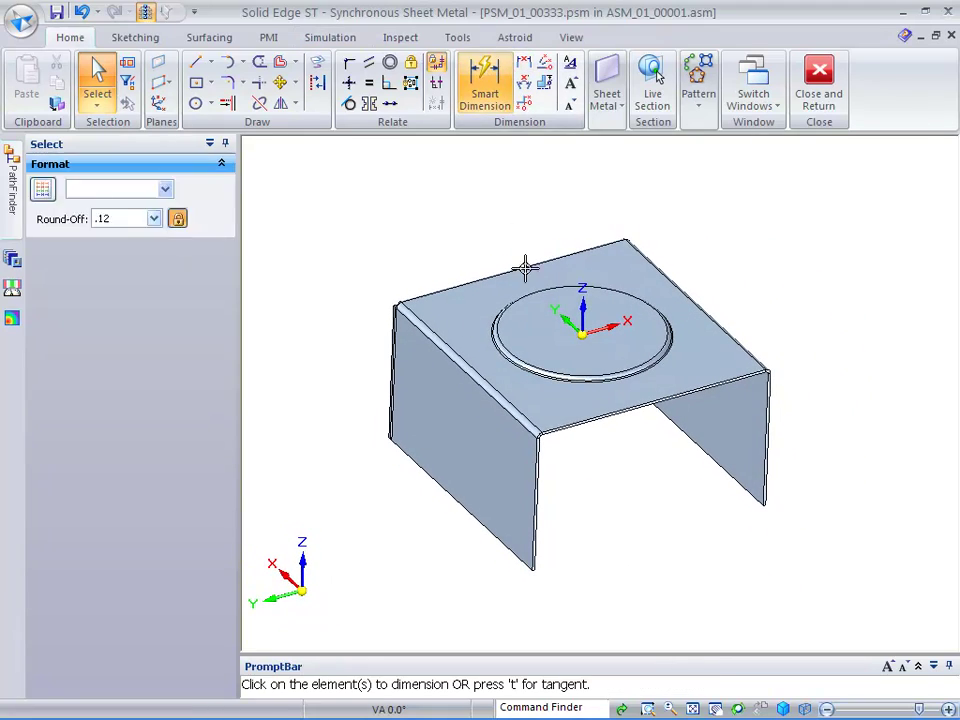
{"action": "left_click", "coordinate": [591, 414]}
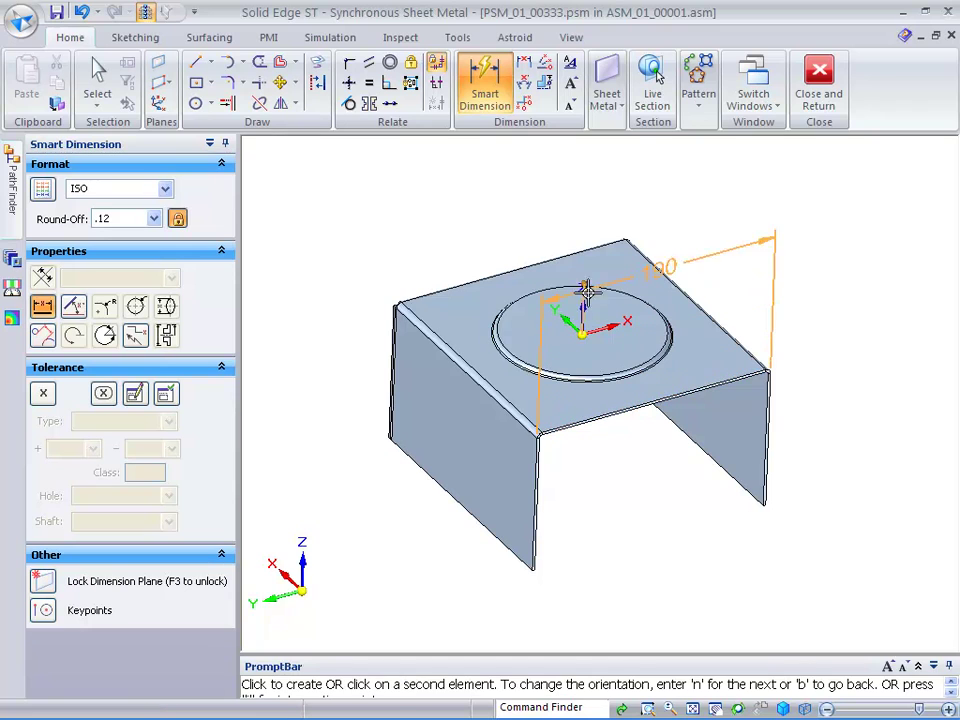
{"action": "left_click", "coordinate": [583, 214]}
{"action": "left_click", "coordinate": [538, 545]}
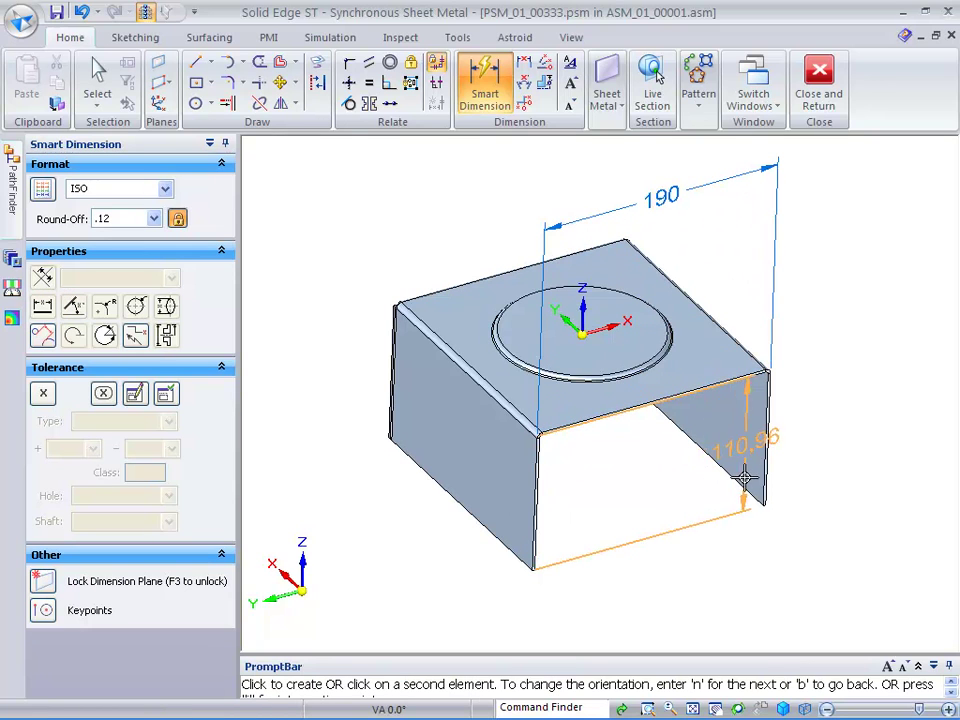
{"action": "left_click", "coordinate": [759, 476]}
{"action": "left_click", "coordinate": [715, 584]}
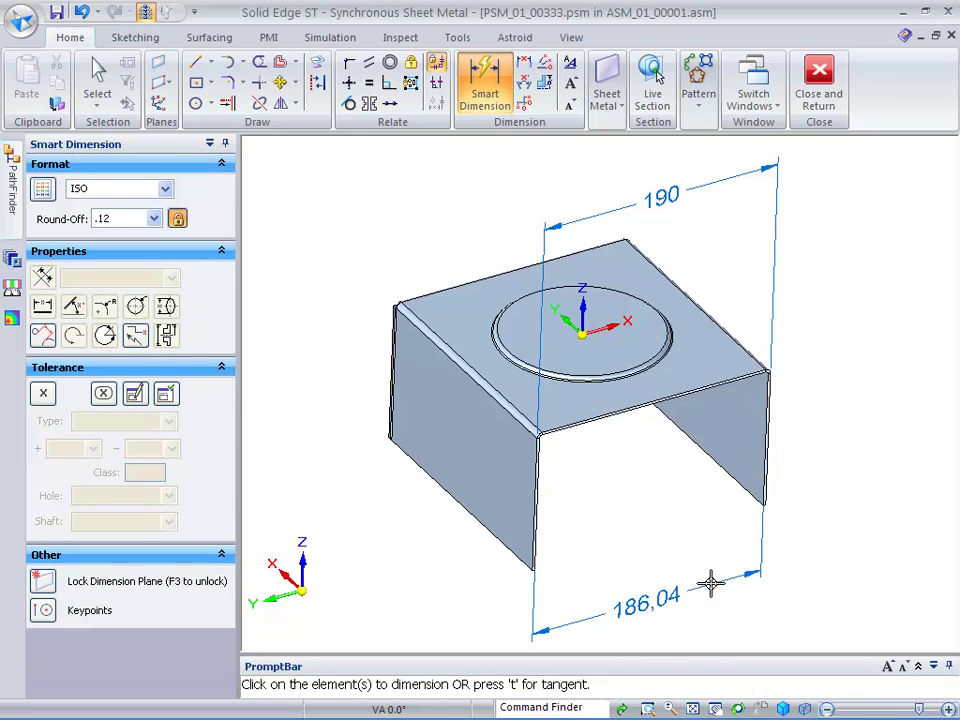
{"action": "key", "text": "Escape"}
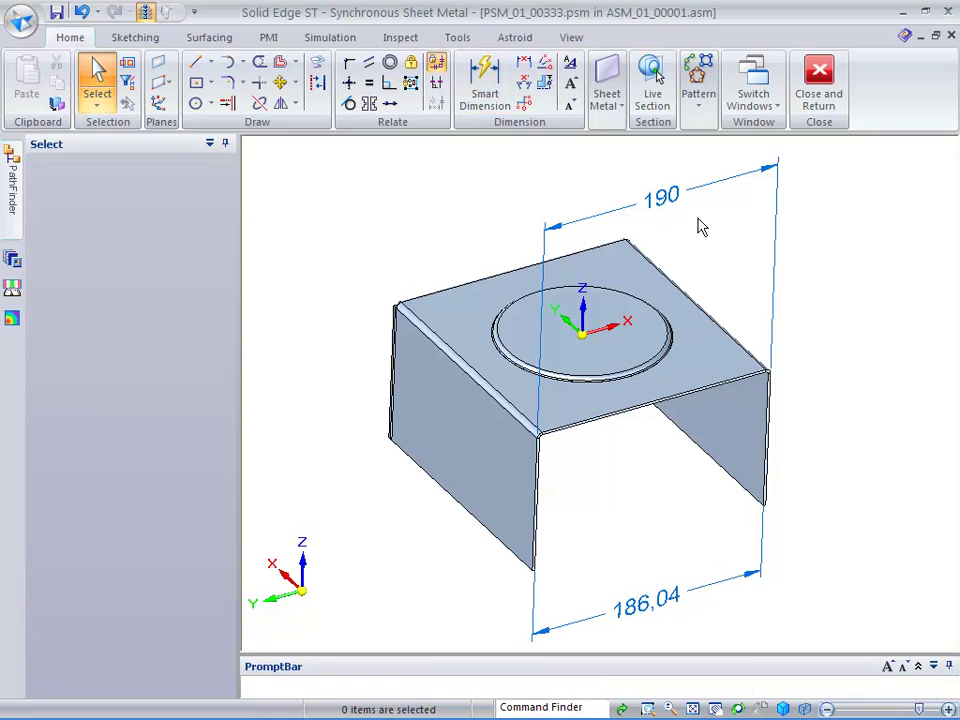
Set the cover's outside width dimension to 218.5 mm, keeping the flanges symmetric about the base.
{"action": "left_click", "coordinate": [677, 200]}
{"action": "scroll", "coordinate": [858, 305], "scroll_direction": "up", "scroll_amount": 1}
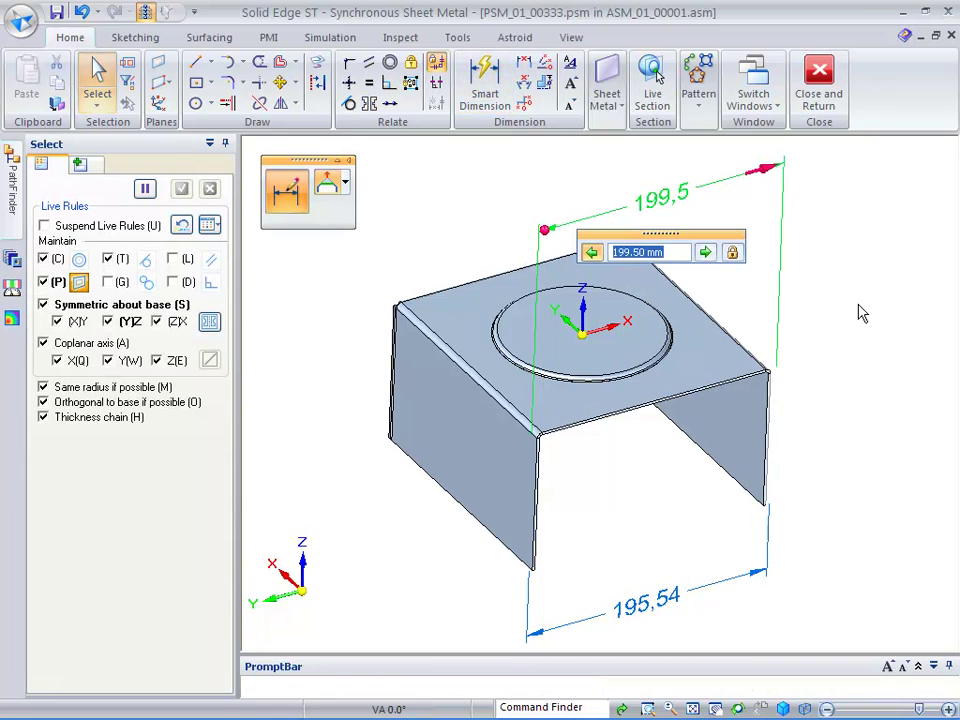
{"action": "scroll", "coordinate": [862, 312], "scroll_direction": "up", "scroll_amount": 4}
{"action": "scroll", "coordinate": [862, 308], "scroll_direction": "down", "scroll_amount": 1}
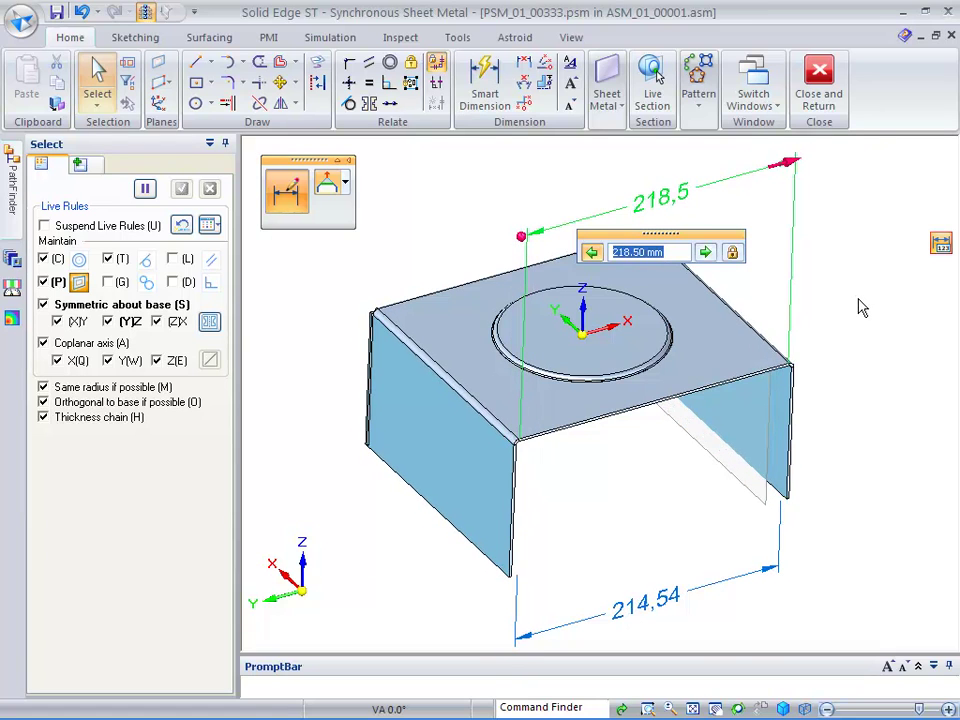
{"action": "left_click", "coordinate": [848, 327]}
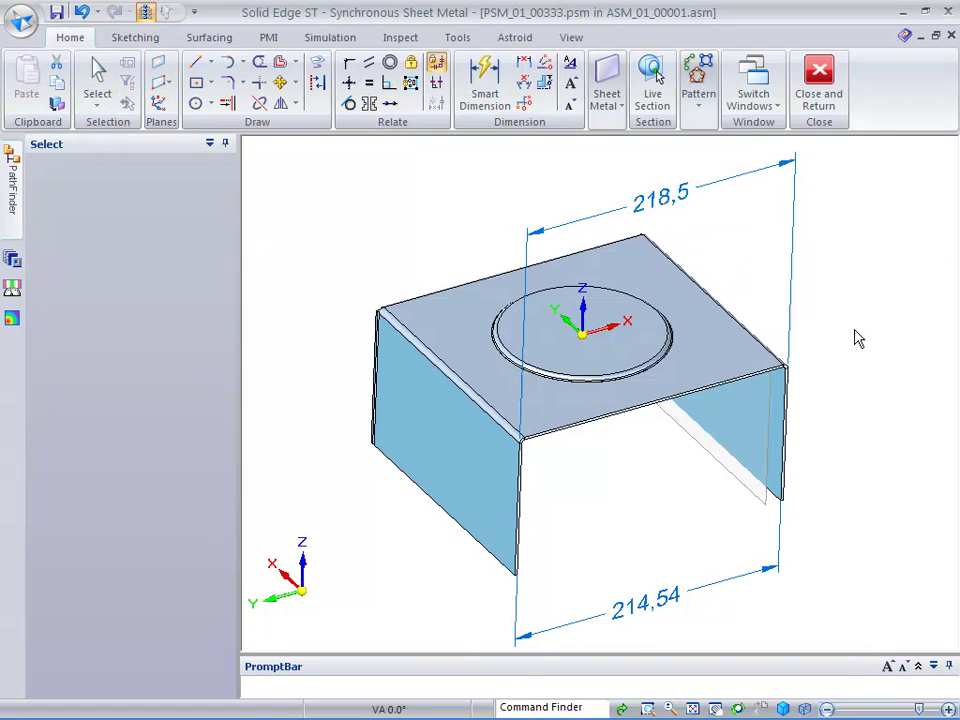
Set the inside width between the opposite flanges to 175 mm and hide the part's PMI dimensions.
{"action": "left_click", "coordinate": [670, 614]}
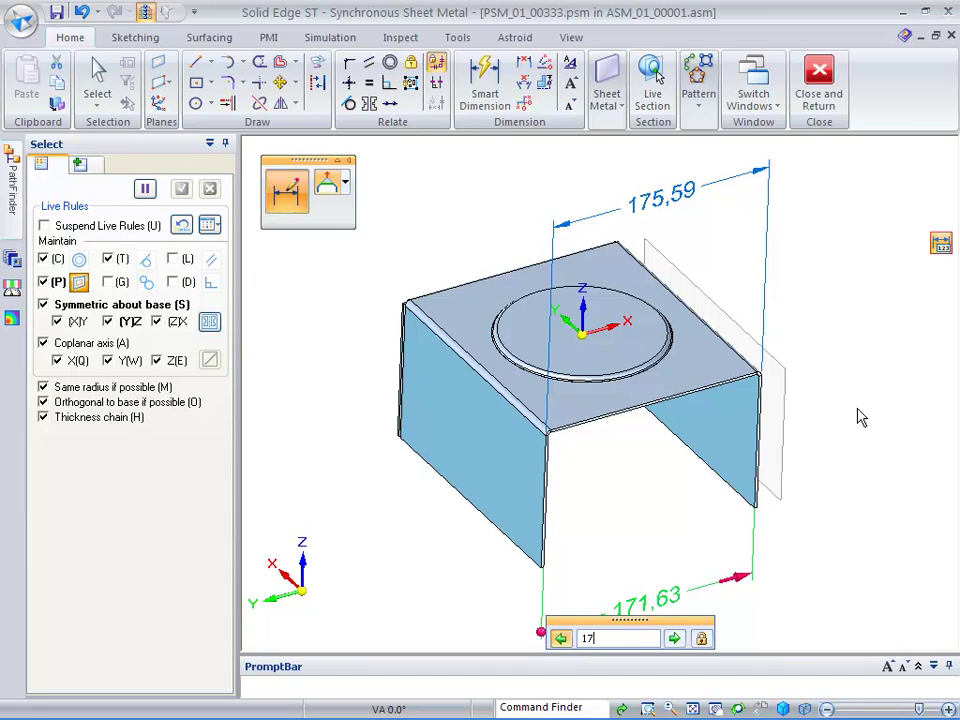
{"action": "key", "text": "Return"}
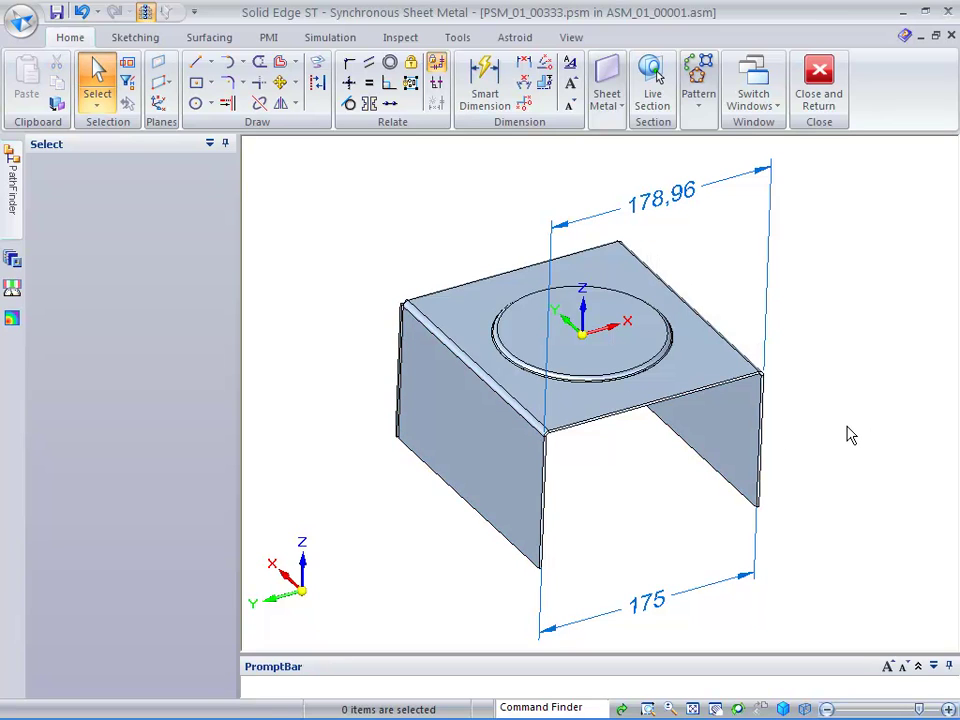
{"action": "left_click", "coordinate": [8, 170]}
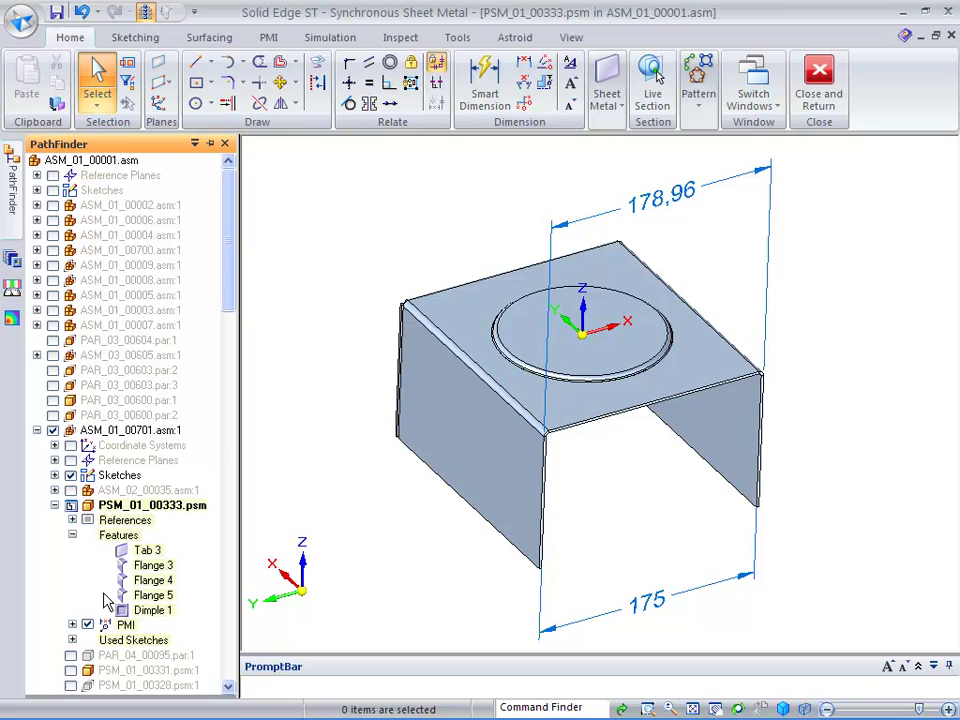
{"action": "left_click", "coordinate": [87, 624]}
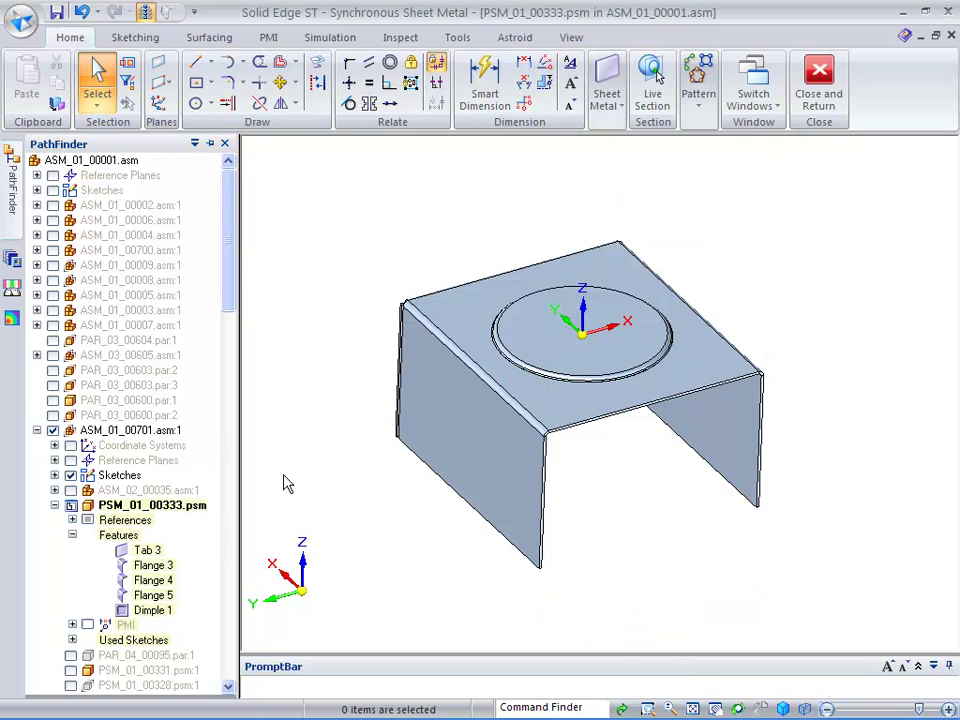
Sketch a line about 64 mm long on the side flange's outer face, parallel to its top bend.
{"action": "key", "text": "ctrl+f"}
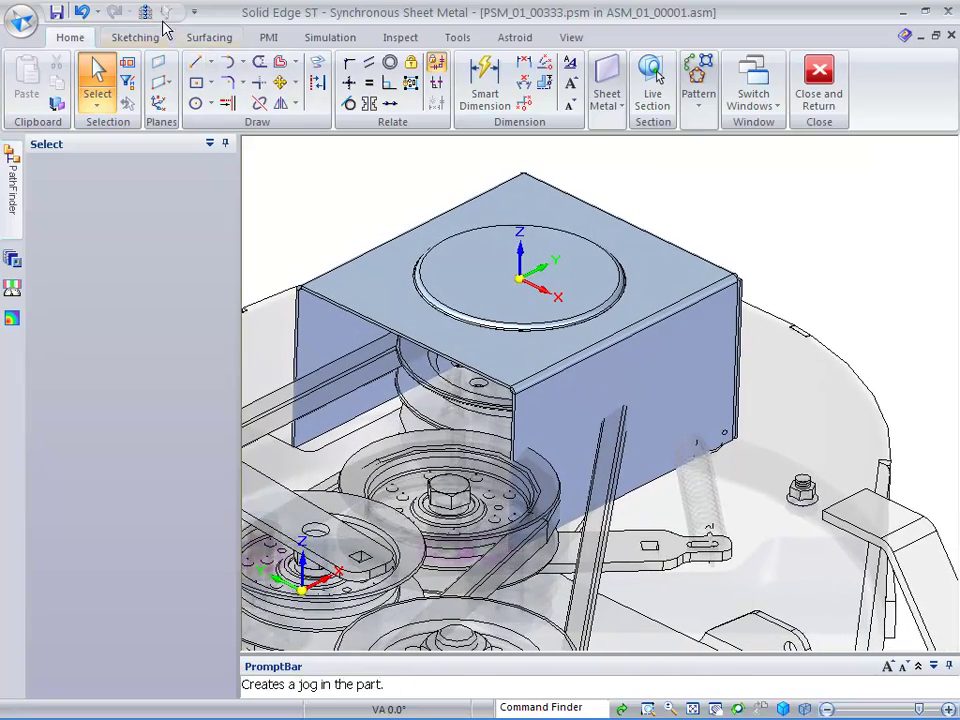
{"action": "left_click", "coordinate": [196, 63]}
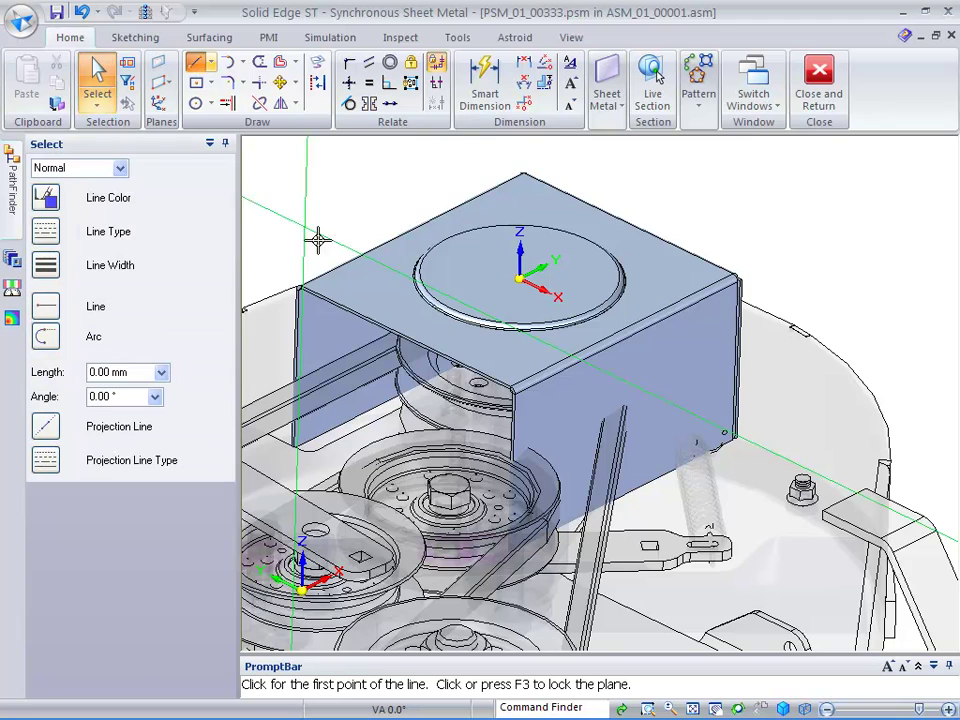
{"action": "left_click", "coordinate": [584, 392]}
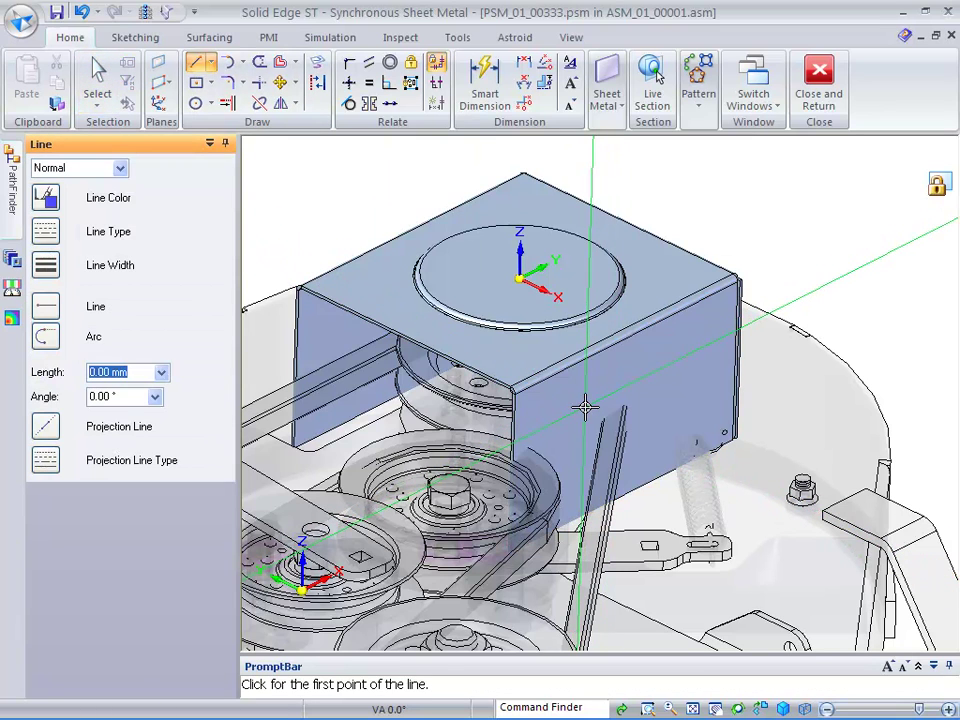
{"action": "left_click", "coordinate": [583, 408]}
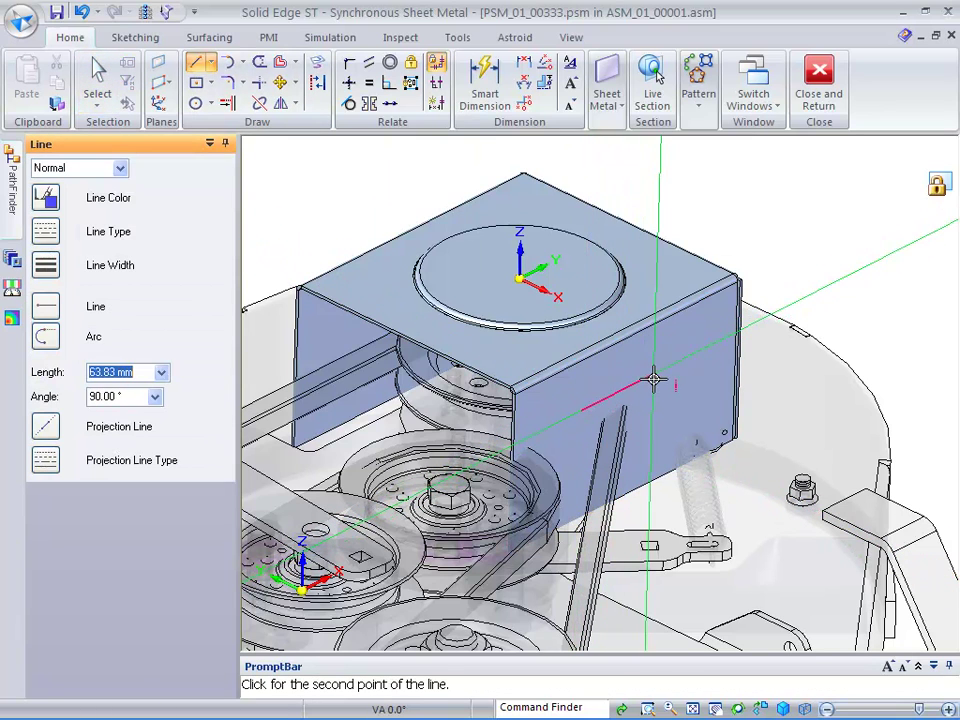
{"action": "left_click", "coordinate": [760, 315]}
{"action": "key", "text": "Escape"}
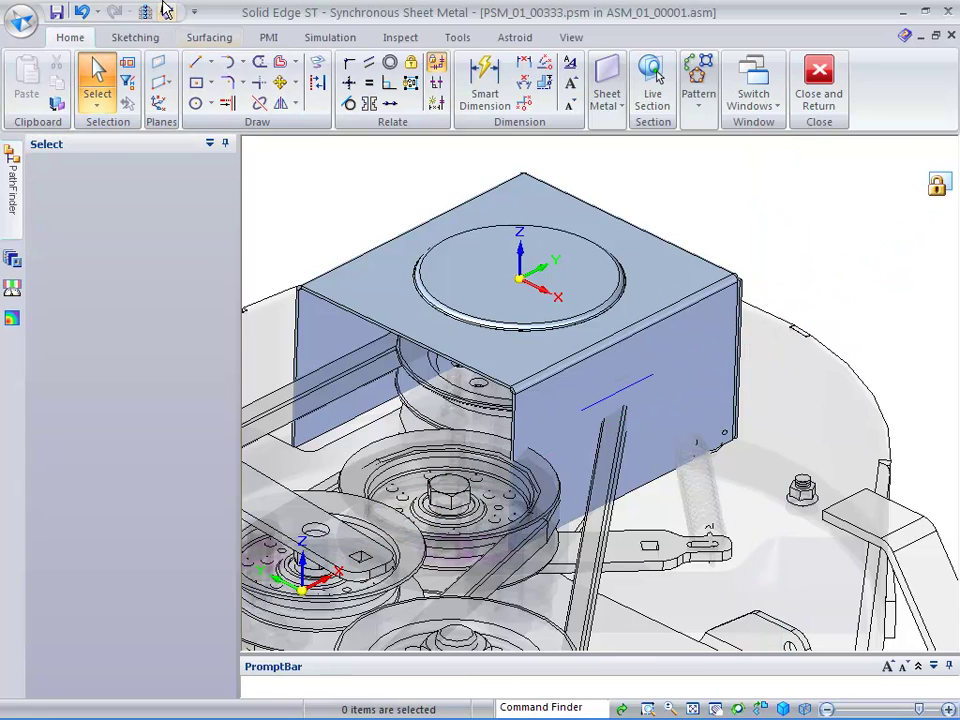
Jog the side flange outward about 25.4 mm along the sketched line, bending the material below it.
{"action": "left_click", "coordinate": [165, 14]}
{"action": "left_click", "coordinate": [646, 388]}
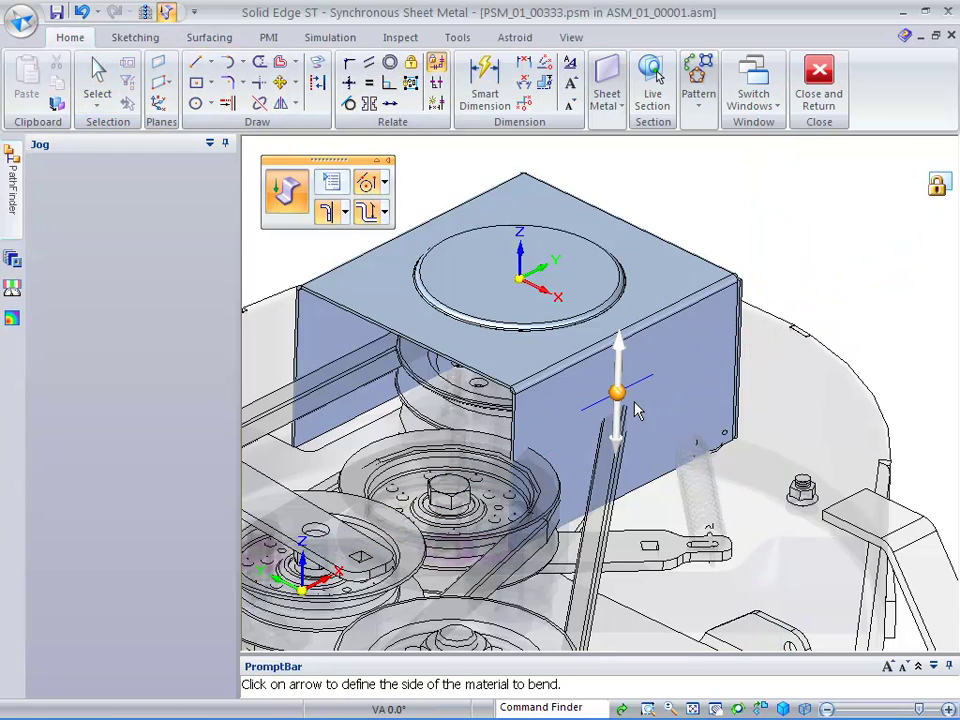
{"action": "left_click", "coordinate": [620, 418]}
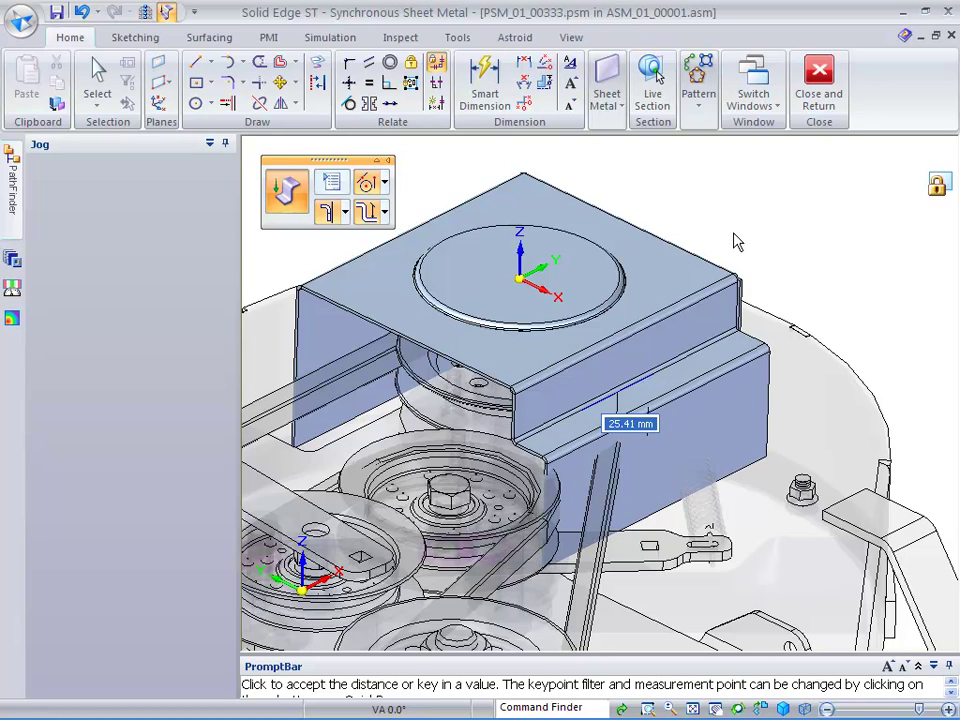
{"action": "left_click", "coordinate": [736, 241]}
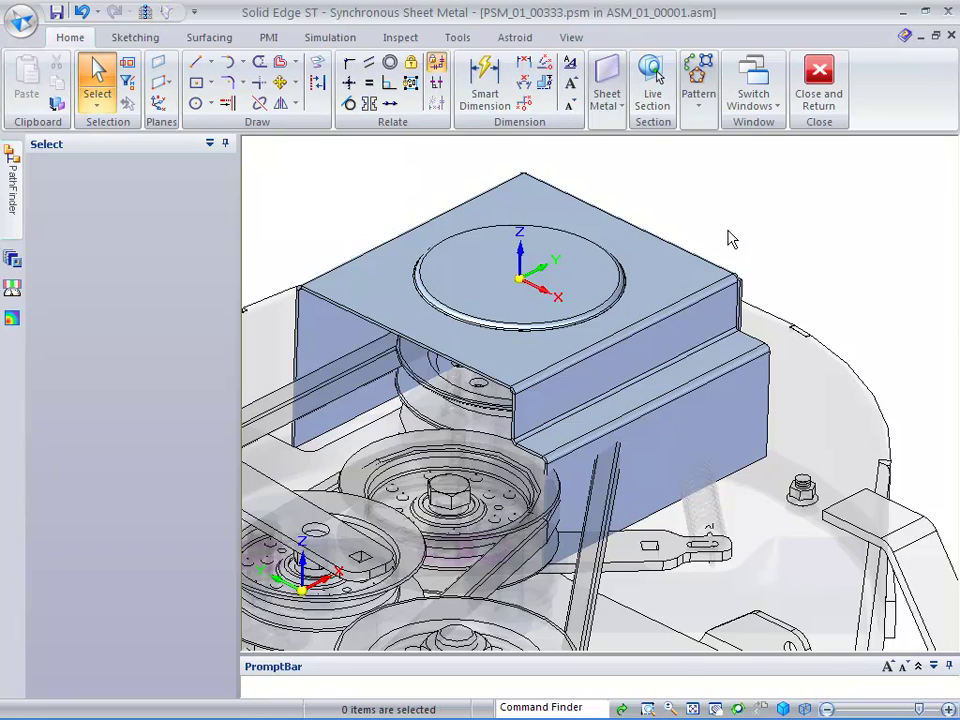
Rotate the jogged flange's lower face outward by about 39° about its vertical end edge.
{"action": "left_click", "coordinate": [728, 418]}
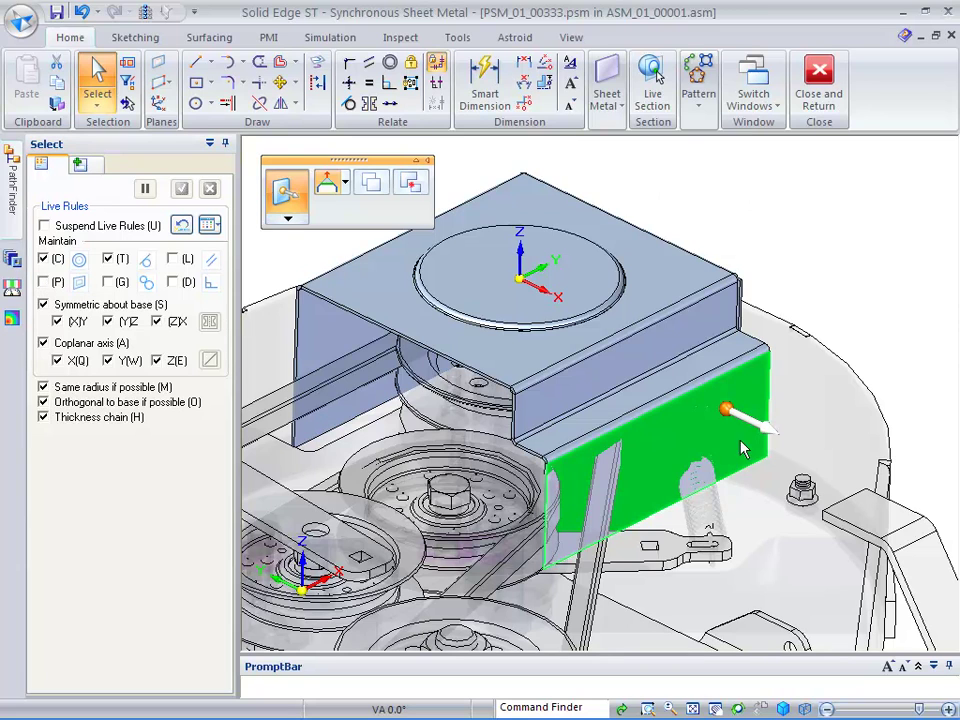
{"action": "left_click_drag", "start_coordinate": [726, 411], "coordinate": [768, 381]}
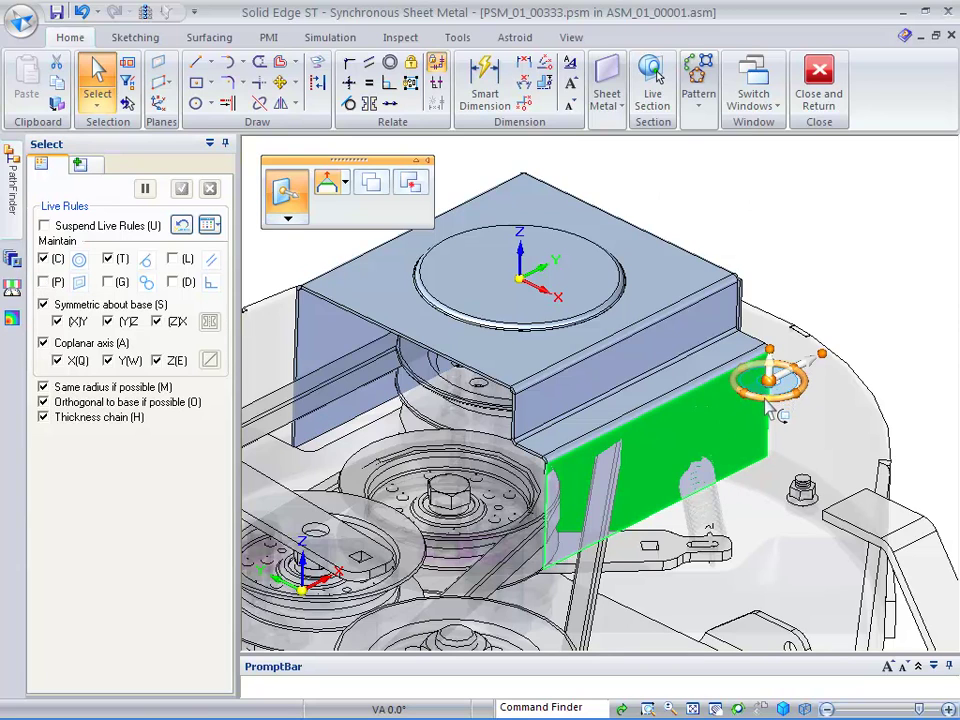
{"action": "left_click", "coordinate": [769, 400]}
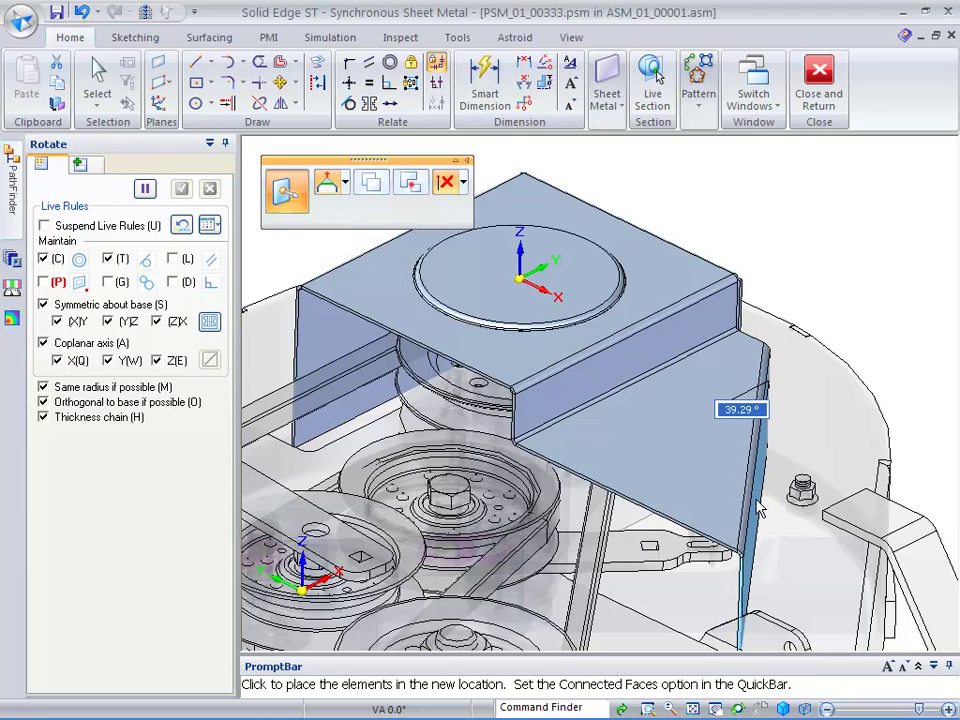
{"action": "left_click", "coordinate": [798, 497]}
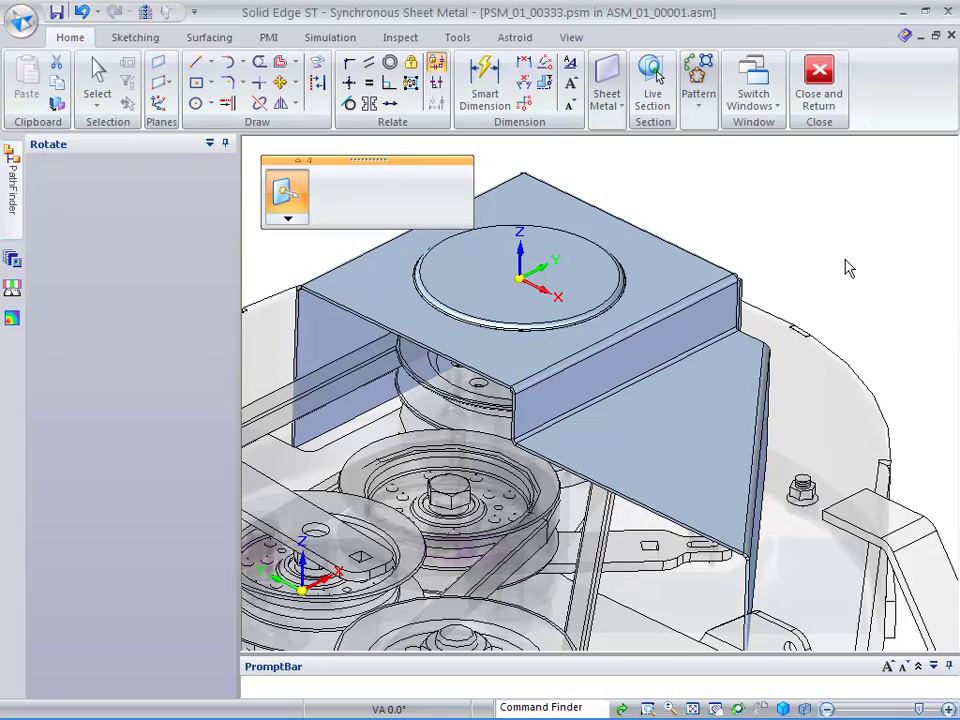
{"action": "left_click", "coordinate": [835, 263]}
Add a 90° flange on the rotated face's vertical end edge, extending toward the gap beside the neighbouring flange.
{"action": "middle_click_drag", "start_coordinate": [833, 255], "coordinate": [668, 452]}
{"action": "scroll", "coordinate": [668, 458], "scroll_direction": "up", "scroll_amount": 5}
{"action": "middle_click_drag", "start_coordinate": [543, 510], "coordinate": [440, 457]}
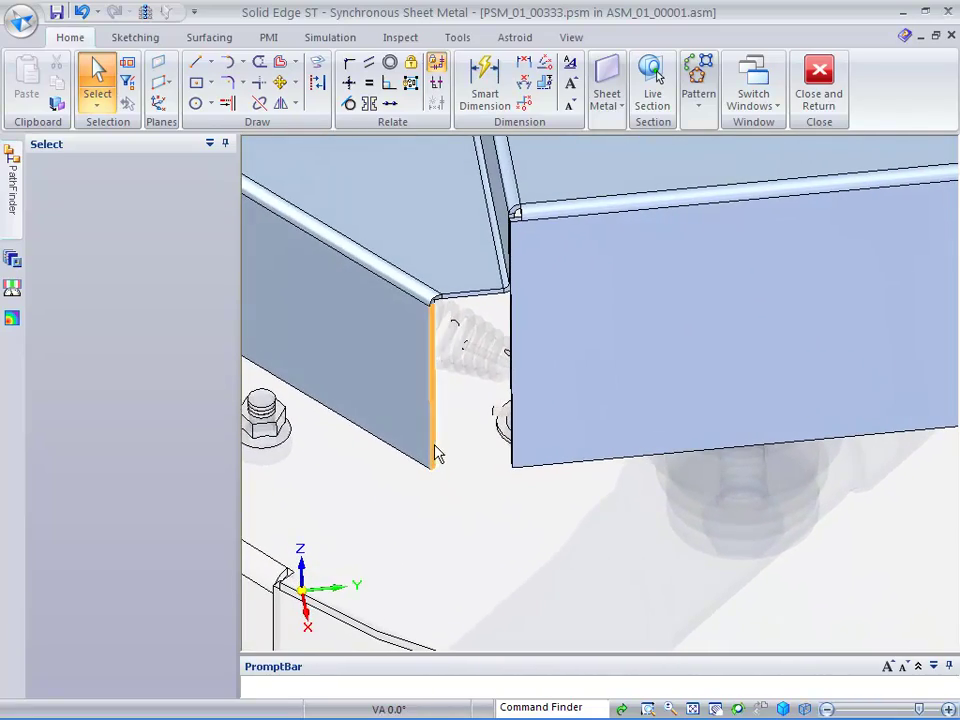
{"action": "left_click", "coordinate": [434, 452]}
{"action": "left_click", "coordinate": [433, 450]}
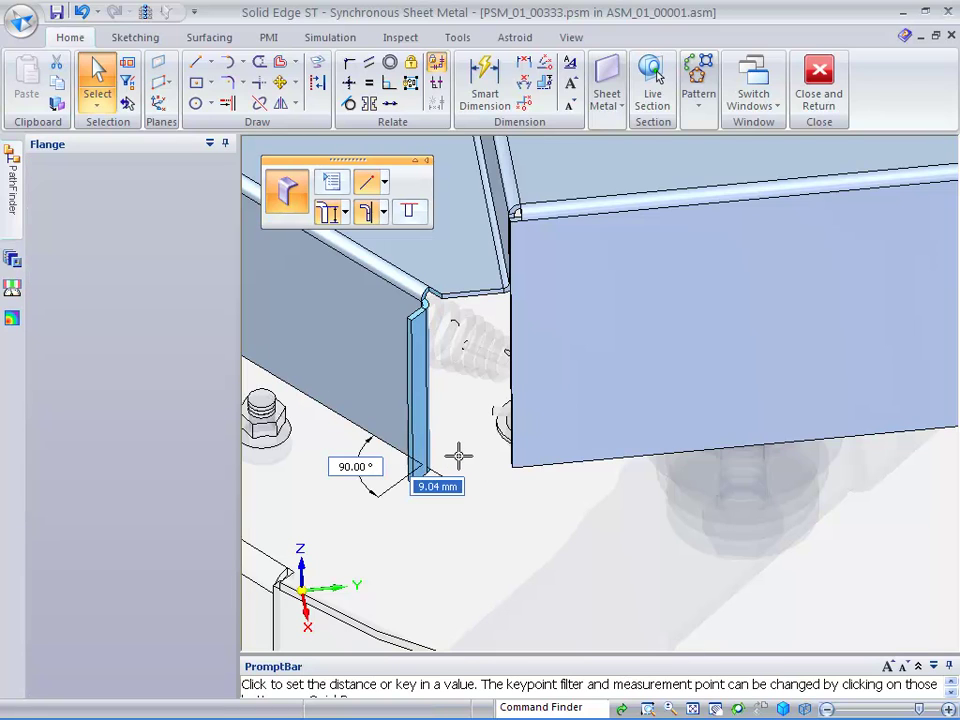
{"action": "left_click", "coordinate": [502, 383]}
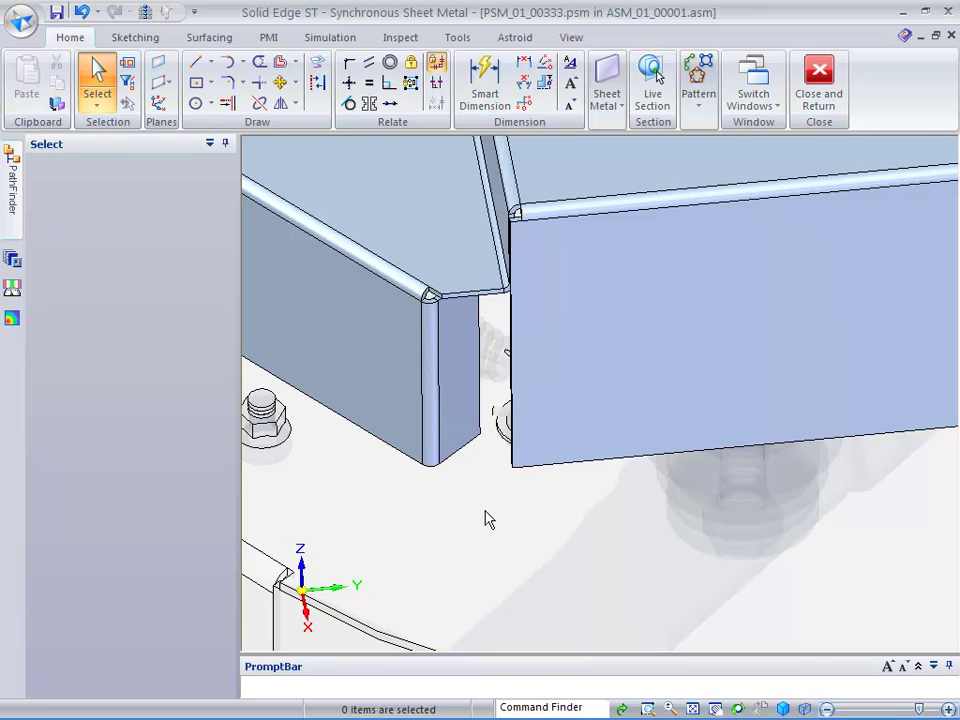
Relate the new small flange's outer face as coincident with the outer face of the neighbouring cover flange.
{"action": "left_click", "coordinate": [466, 440]}
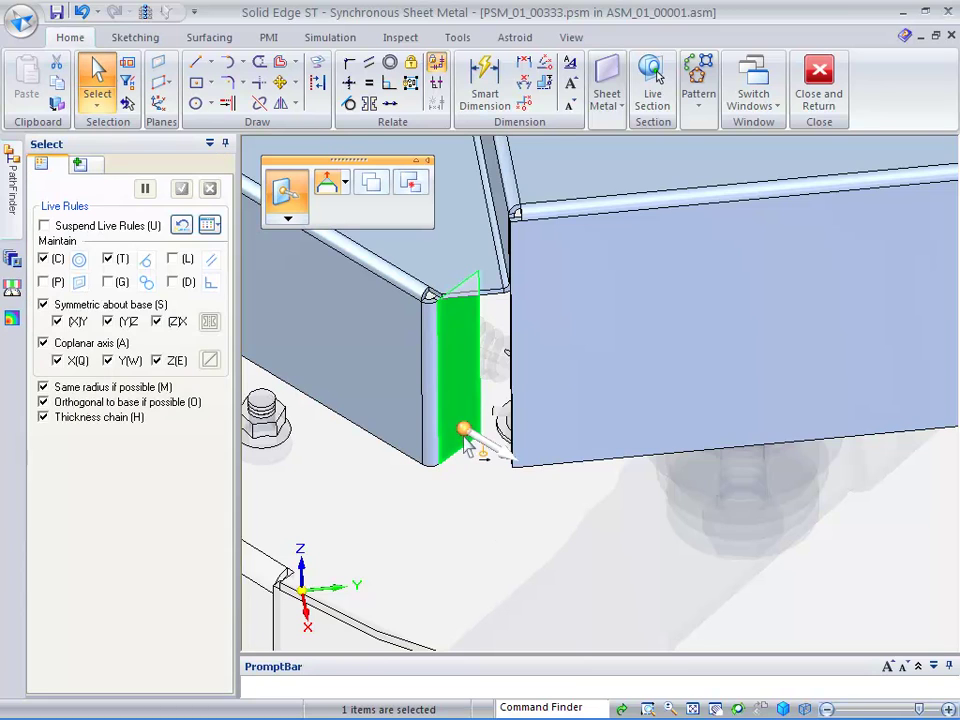
{"action": "left_click", "coordinate": [288, 218]}
{"action": "left_click", "coordinate": [310, 259]}
{"action": "left_click", "coordinate": [462, 185]}
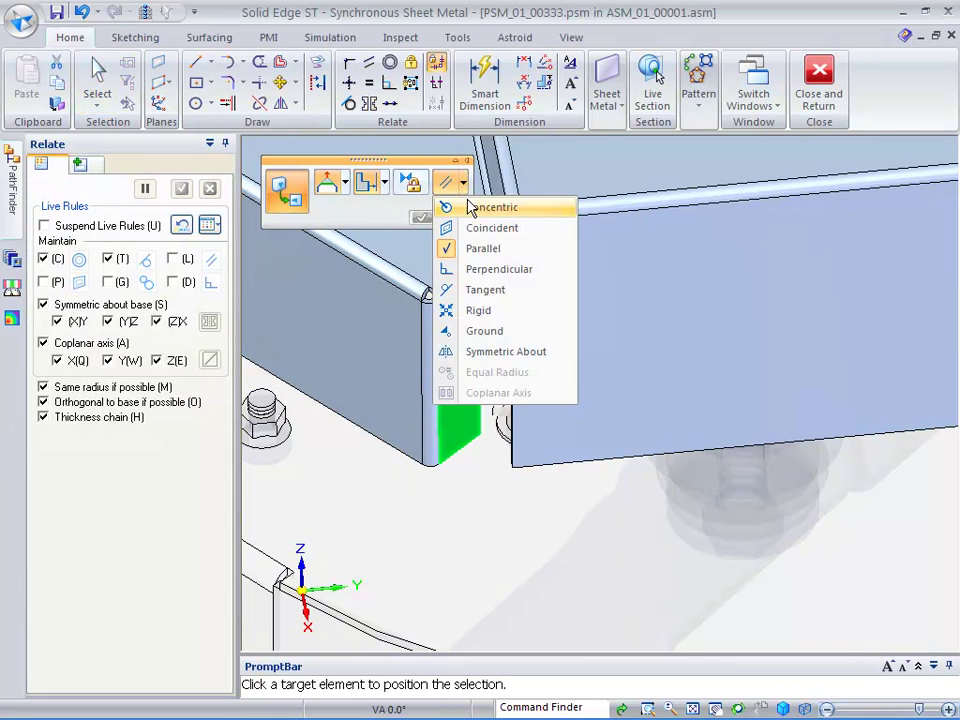
{"action": "left_click", "coordinate": [480, 228]}
{"action": "left_click", "coordinate": [564, 429]}
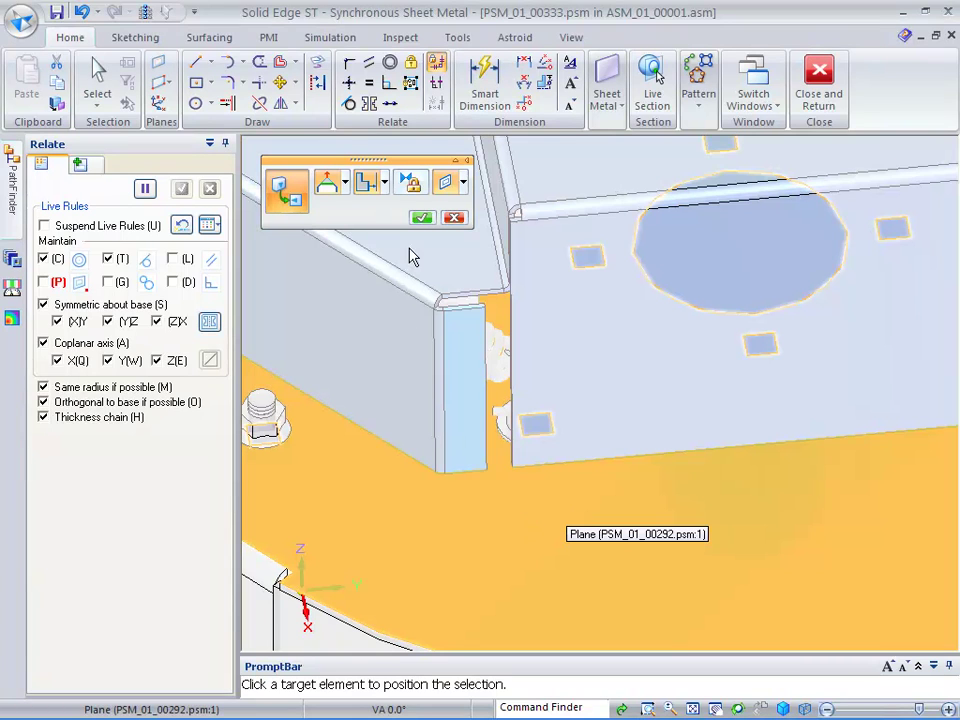
{"action": "left_click", "coordinate": [408, 263]}
{"action": "left_click", "coordinate": [422, 217]}
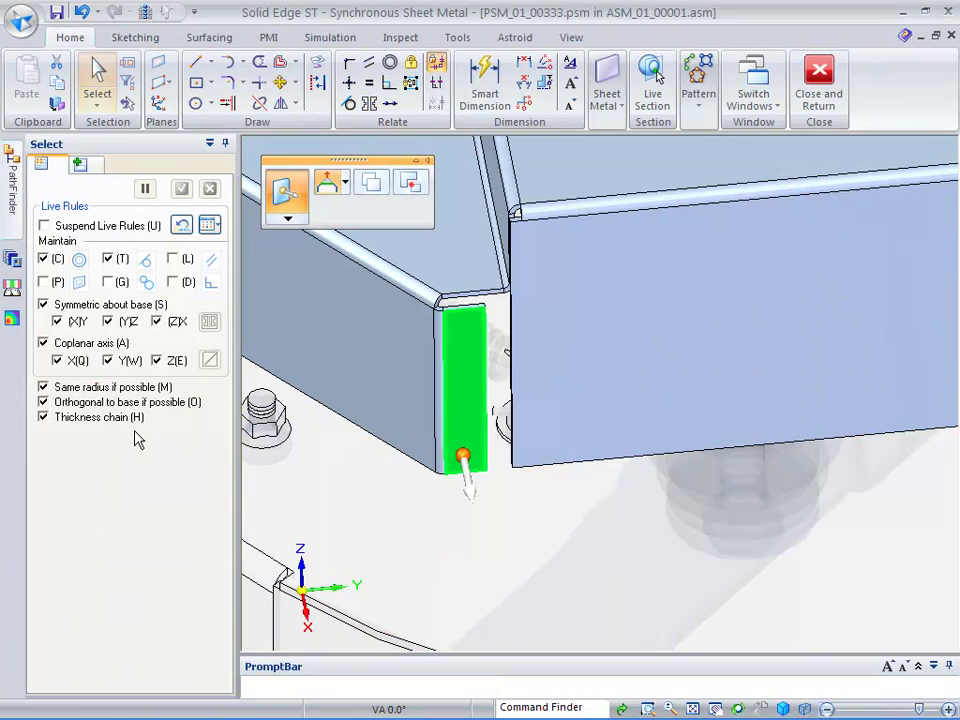
{"action": "key", "text": "Escape"}
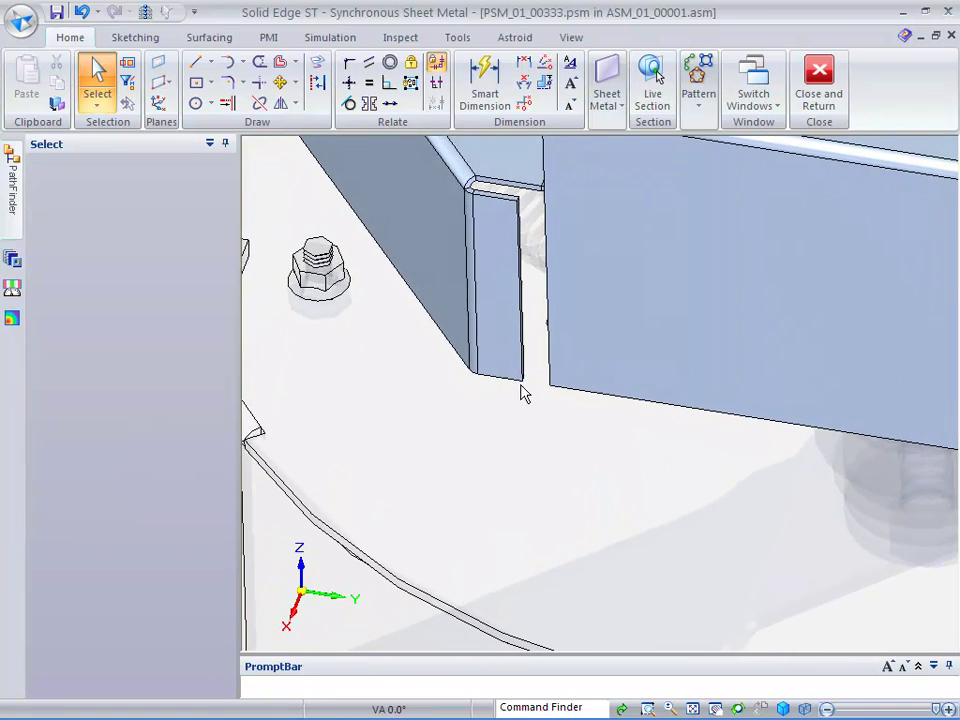
Extend the small corner flange's vertical end face about 7.6 mm toward the neighbouring flange to close the gap.
{"action": "left_click", "coordinate": [518, 368]}
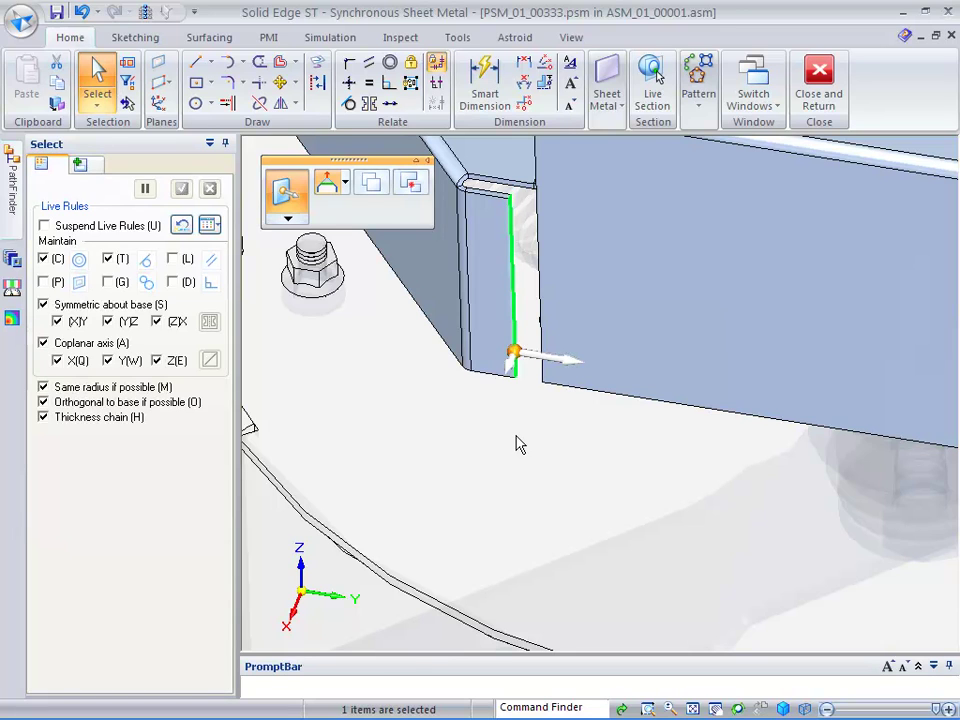
{"action": "left_click", "coordinate": [533, 360]}
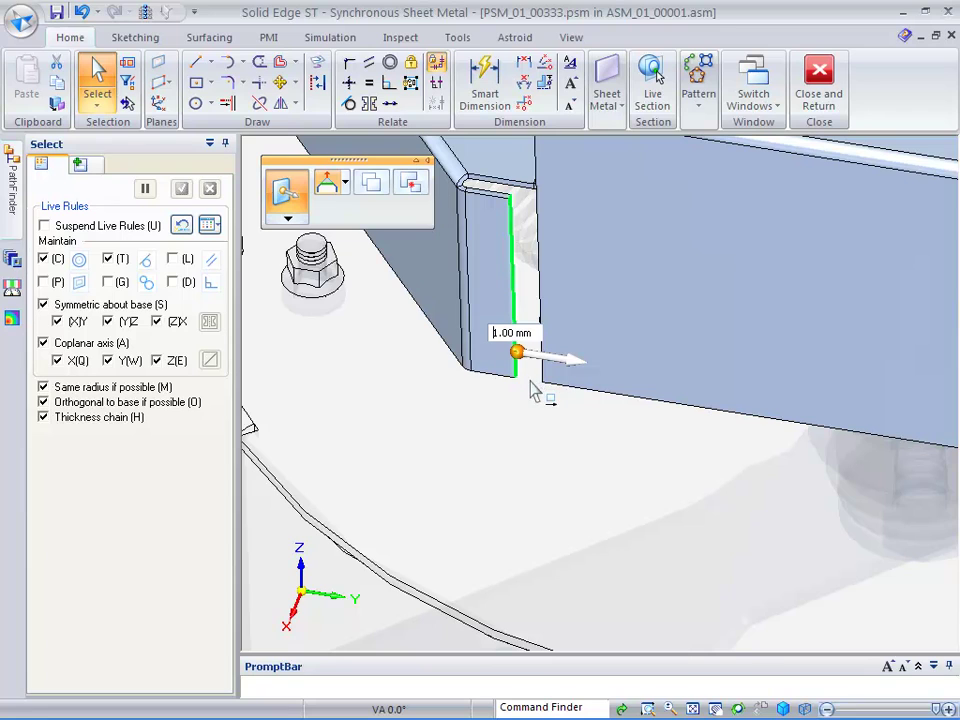
{"action": "key", "text": "Return"}
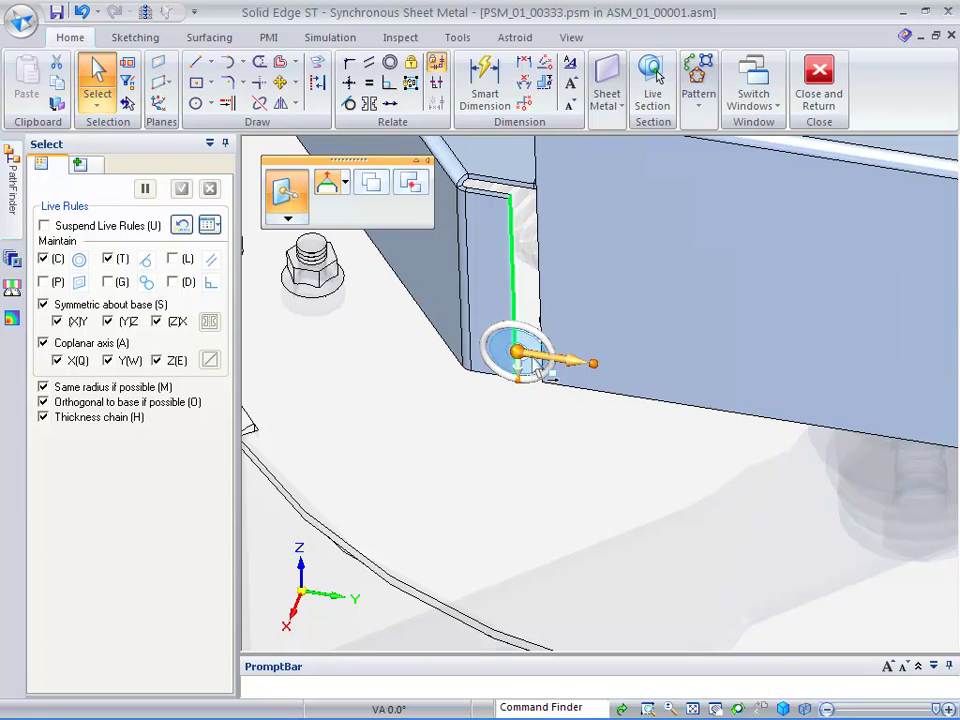
{"action": "left_click", "coordinate": [541, 364]}
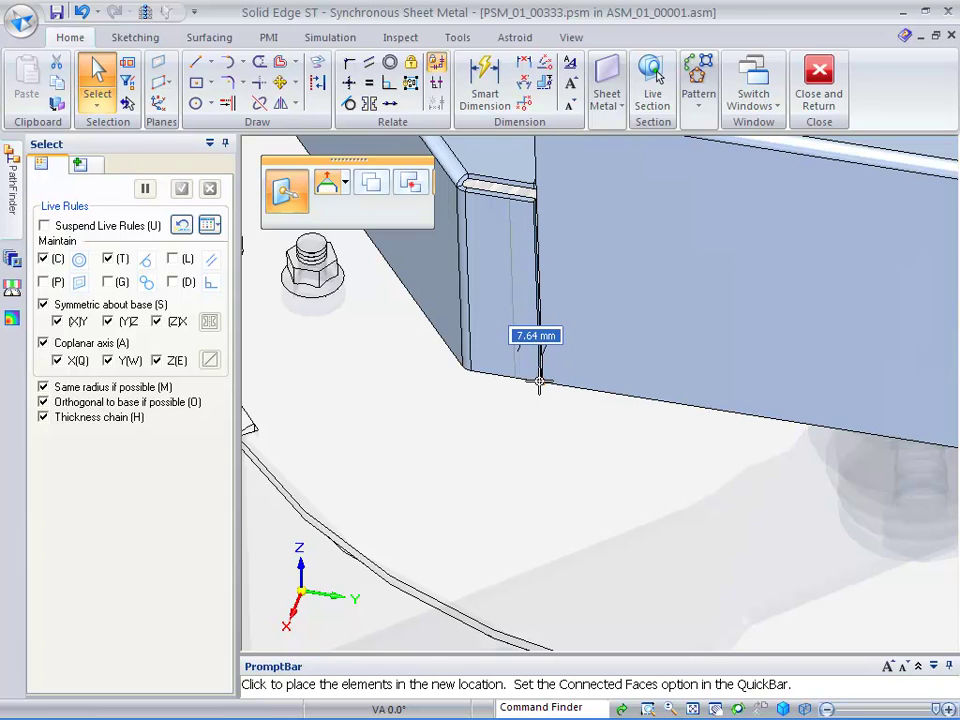
{"action": "left_click", "coordinate": [478, 433]}
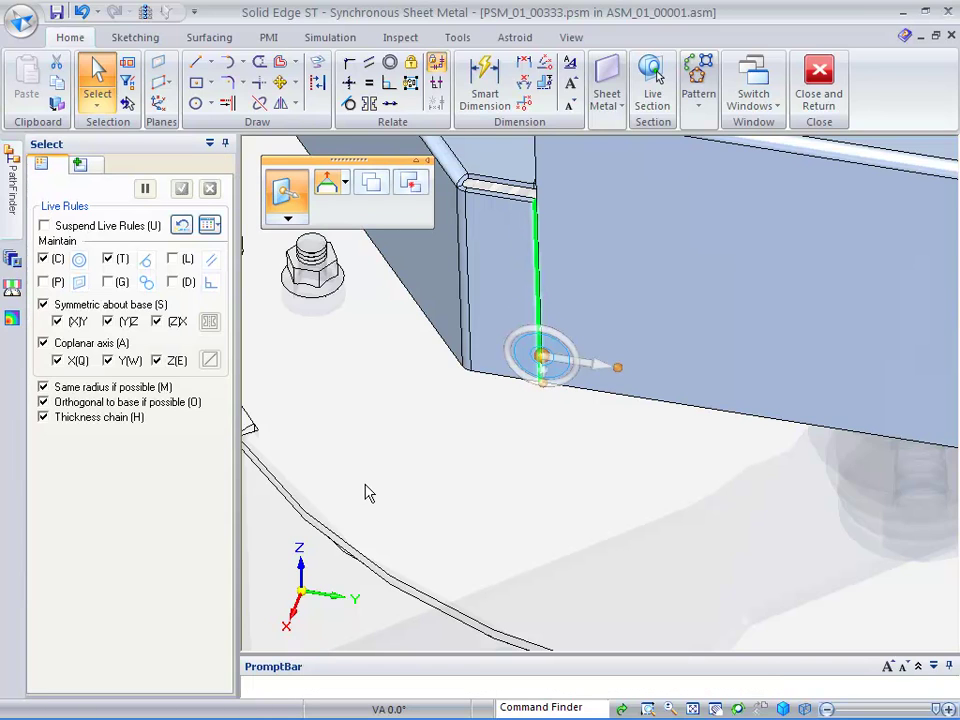
{"action": "left_click", "coordinate": [365, 485]}
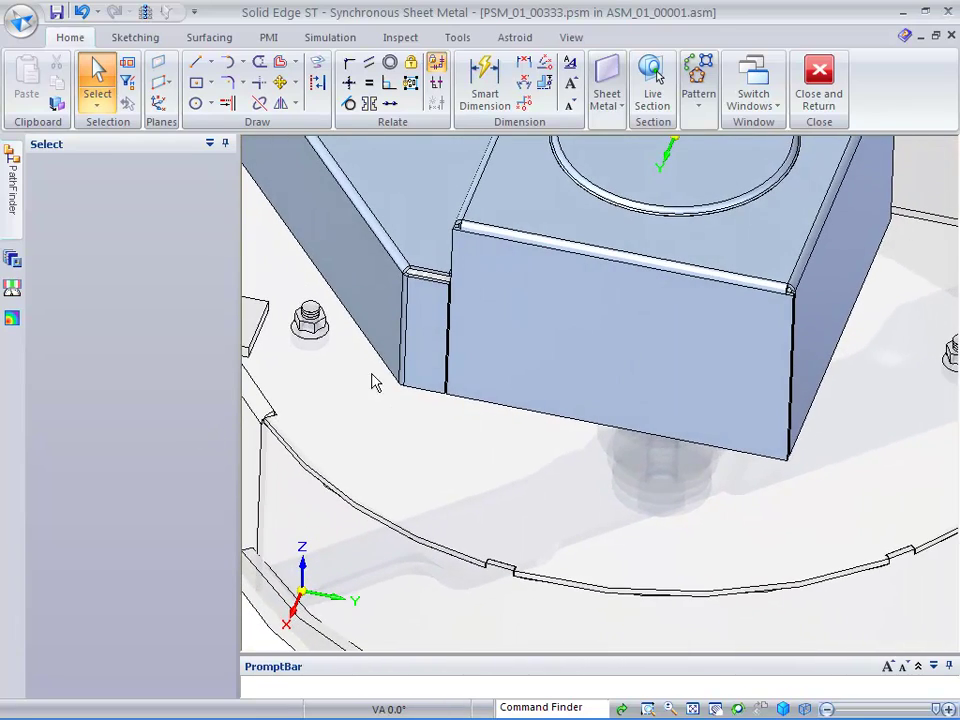
Add outward 90° flanges along the bottom edges of the angled side wall and the opposite side wall together.
{"action": "left_click", "coordinate": [382, 362]}
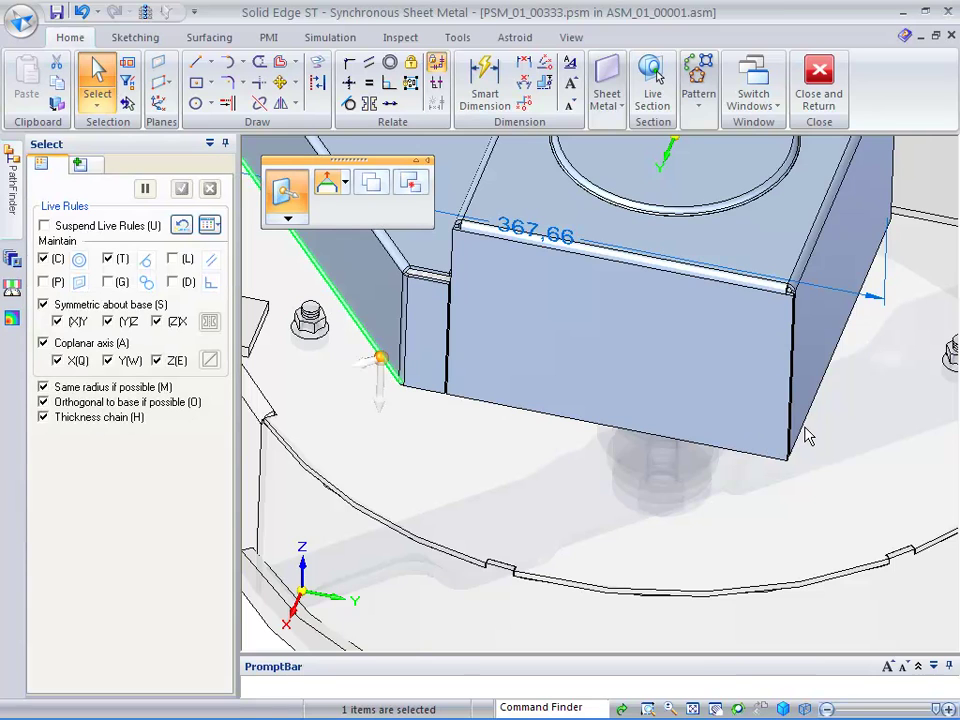
{"action": "left_click", "coordinate": [797, 437], "text": "ctrl"}
{"action": "left_click", "coordinate": [378, 365]}
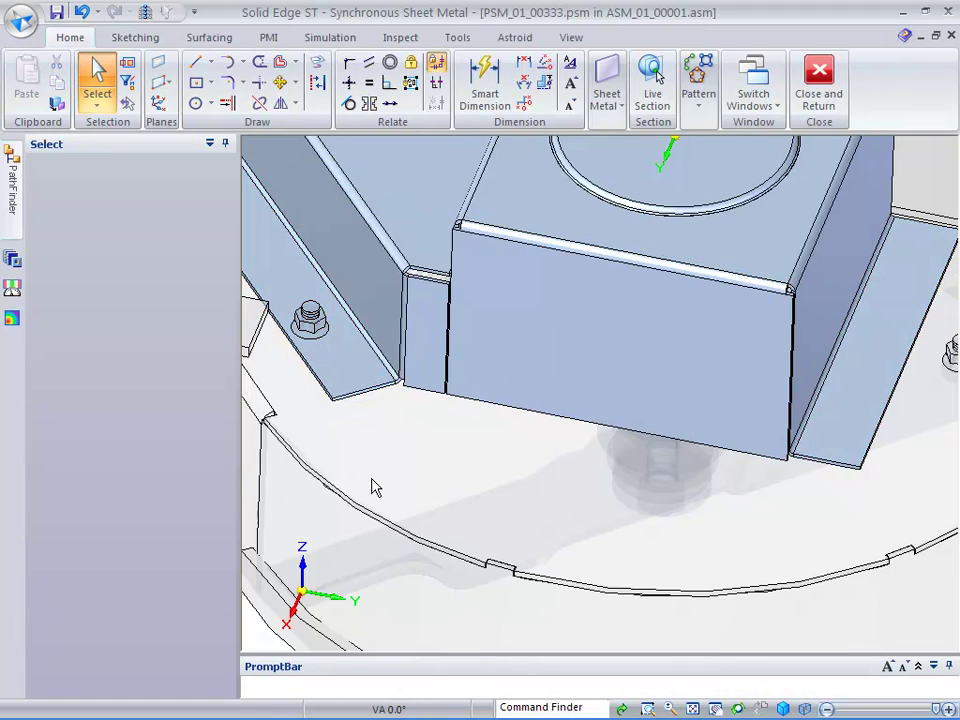
Relate the end face of the angled side's bottom flange as coplanar with the small corner flange's outer face.
{"action": "middle_click_drag", "start_coordinate": [373, 492], "coordinate": [873, 428]}
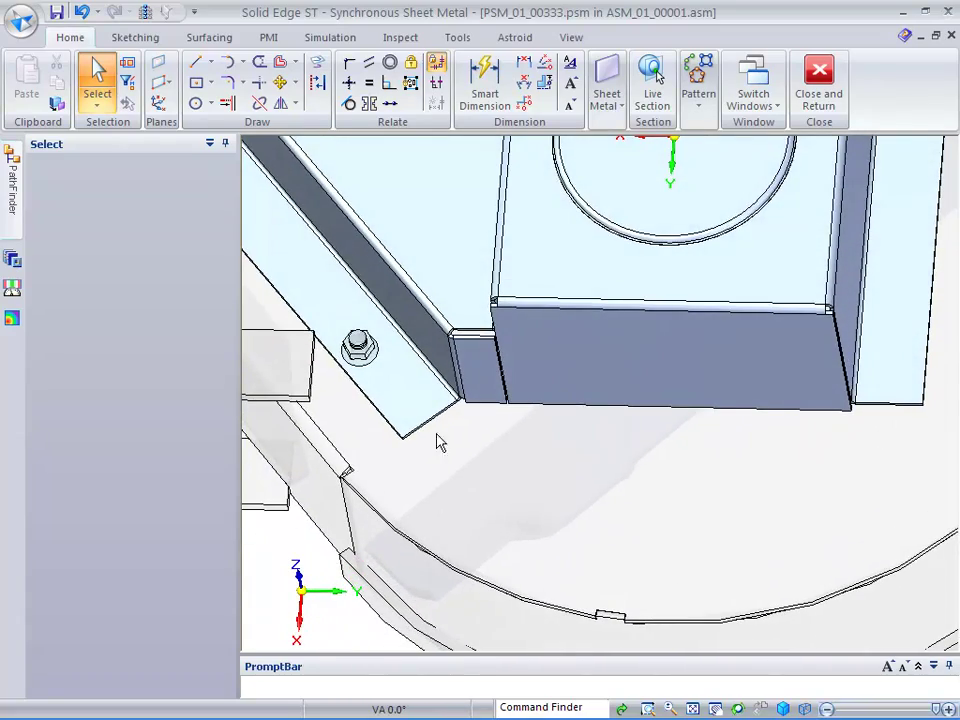
{"action": "scroll", "coordinate": [538, 476], "scroll_direction": "up", "scroll_amount": 3}
{"action": "middle_click_drag", "start_coordinate": [538, 476], "coordinate": [461, 503]}
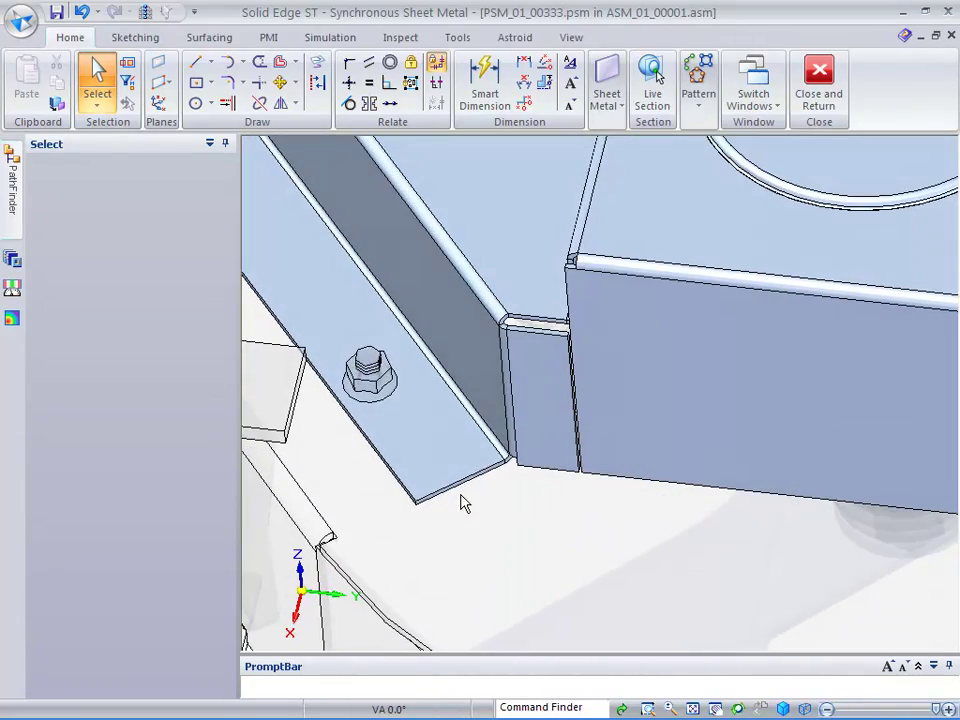
{"action": "left_click", "coordinate": [459, 492]}
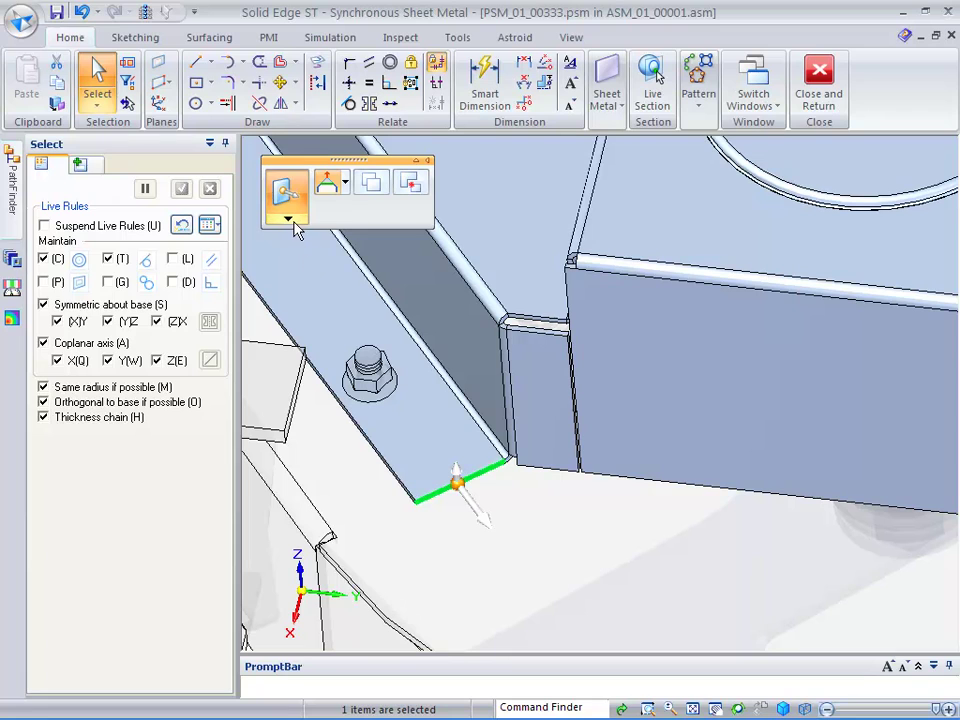
{"action": "left_click", "coordinate": [289, 220]}
{"action": "left_click", "coordinate": [307, 278]}
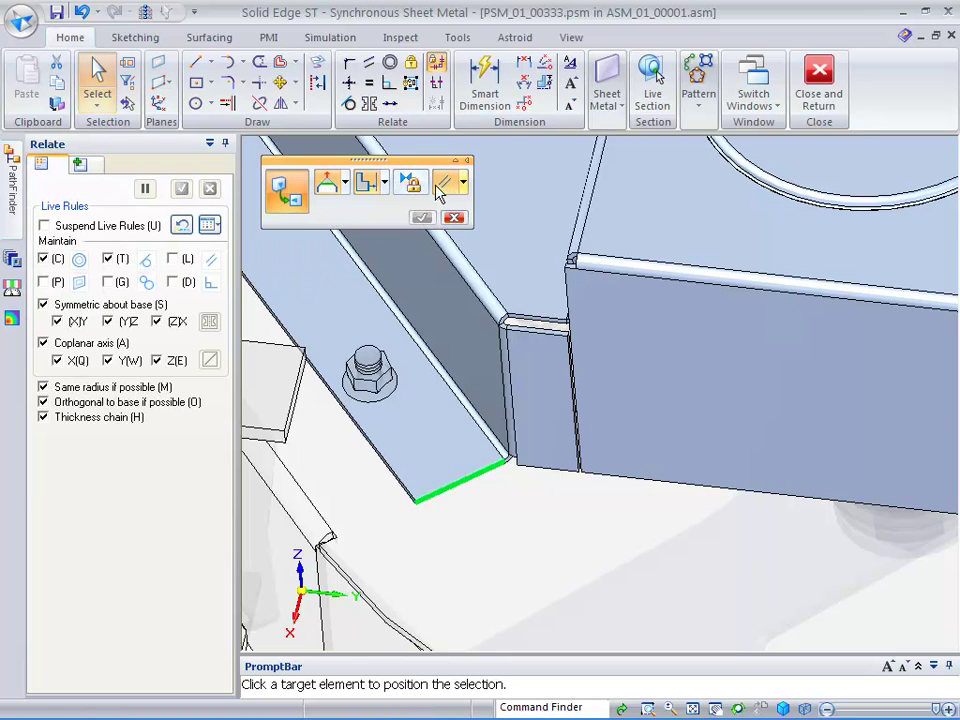
{"action": "left_click", "coordinate": [462, 182]}
{"action": "left_click", "coordinate": [490, 227]}
{"action": "left_click", "coordinate": [537, 450]}
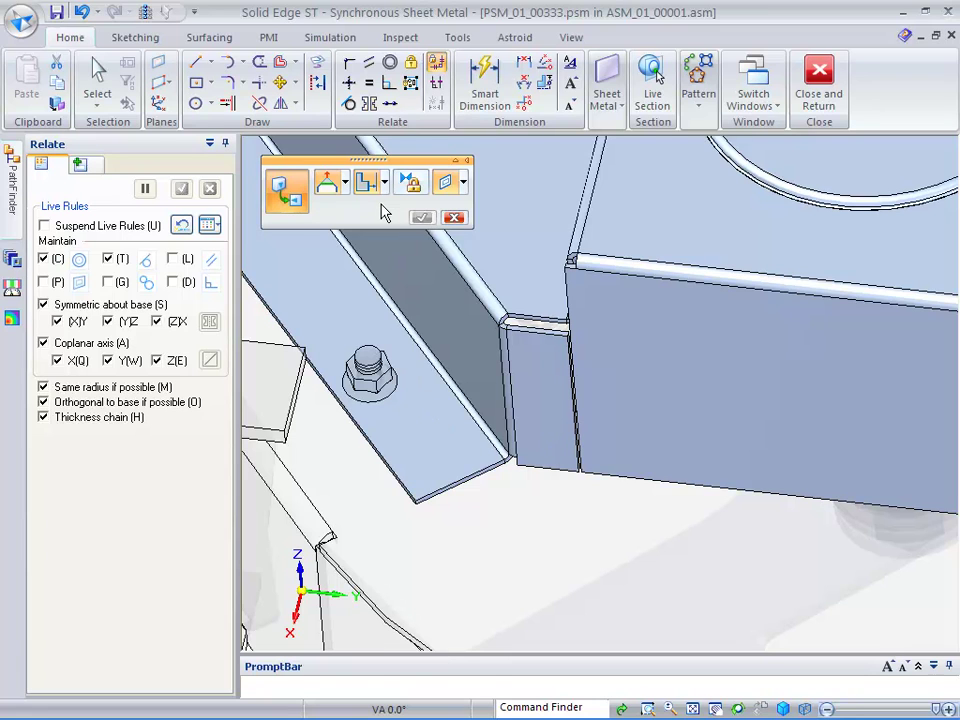
{"action": "left_click", "coordinate": [417, 218]}
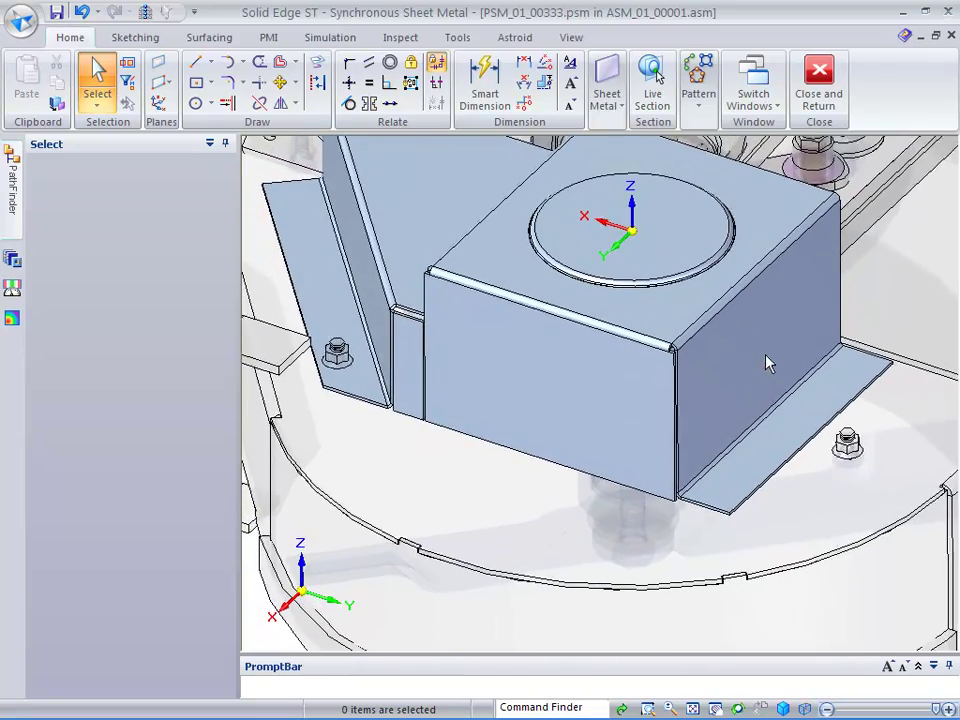
Dimension the width of the bottom flange opposite the angled side, set it to 40 mm and lock it.
{"action": "left_click", "coordinate": [484, 85]}
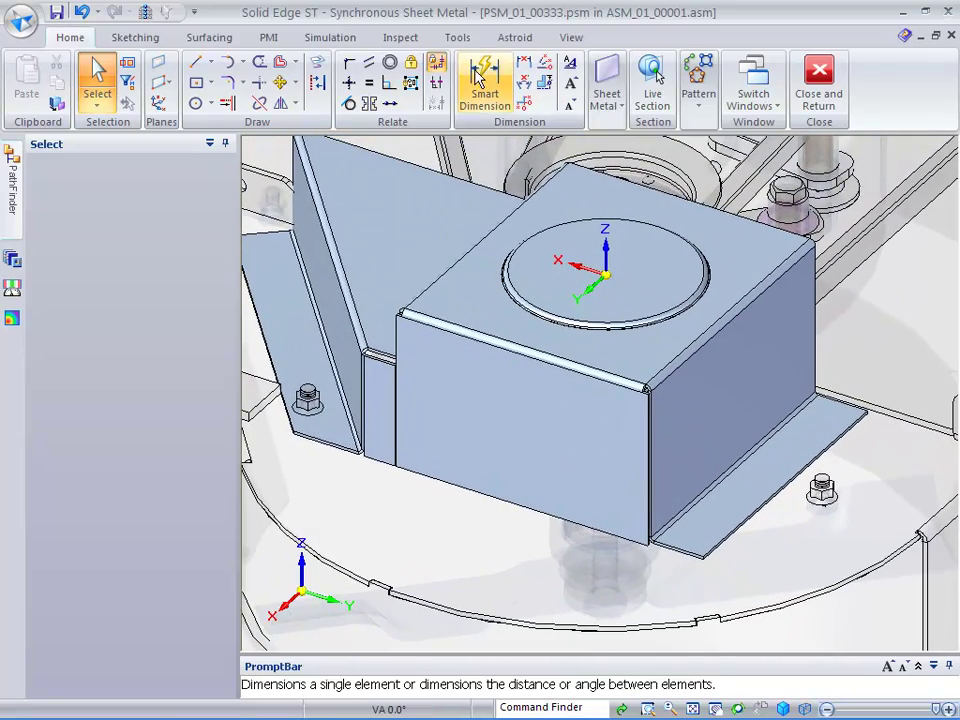
{"action": "left_click", "coordinate": [862, 373]}
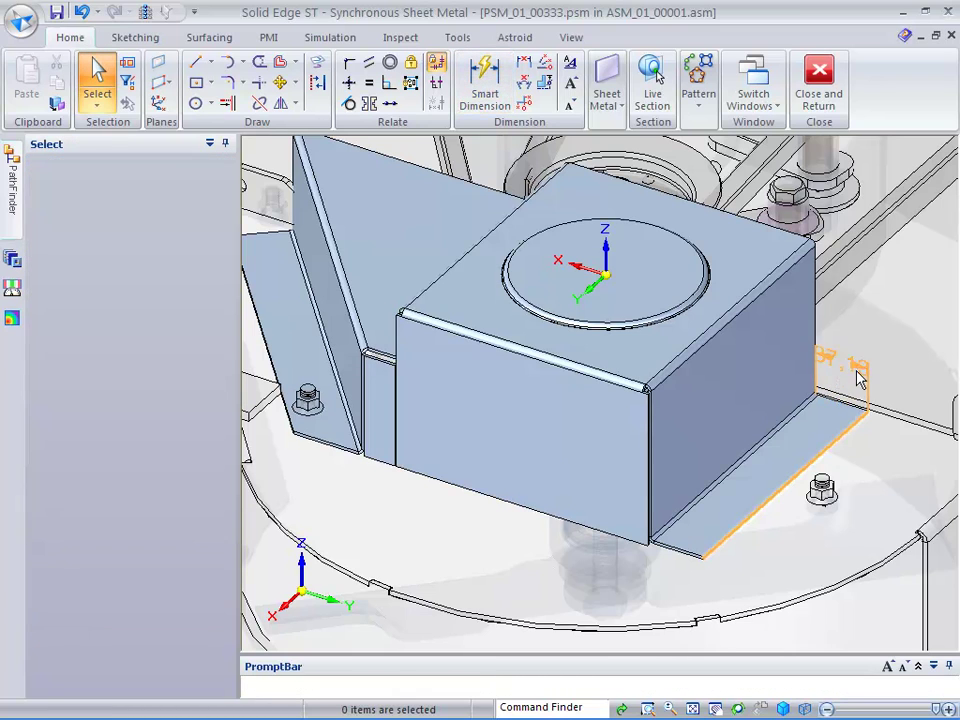
{"action": "type", "text": "40"}
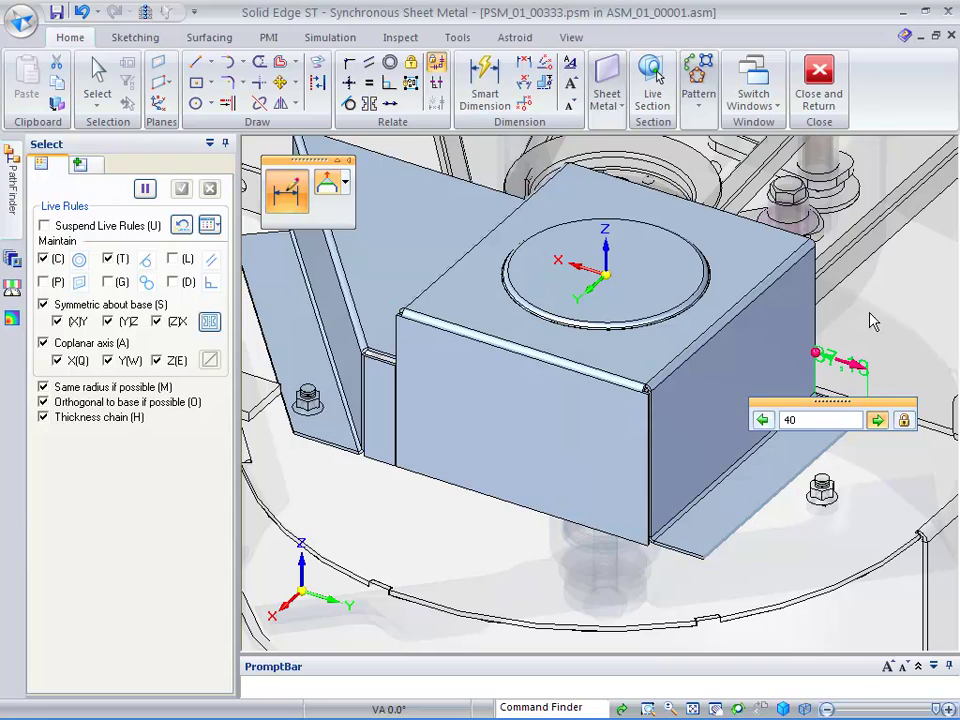
{"action": "key", "text": "Return"}
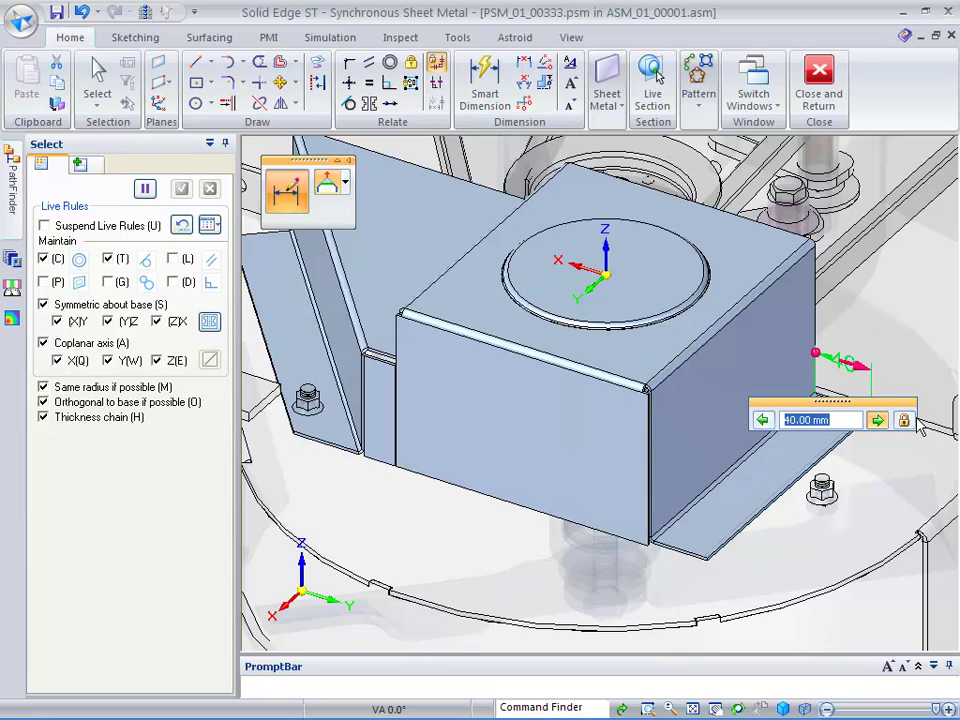
{"action": "left_click", "coordinate": [902, 365]}
{"action": "left_click", "coordinate": [897, 316]}
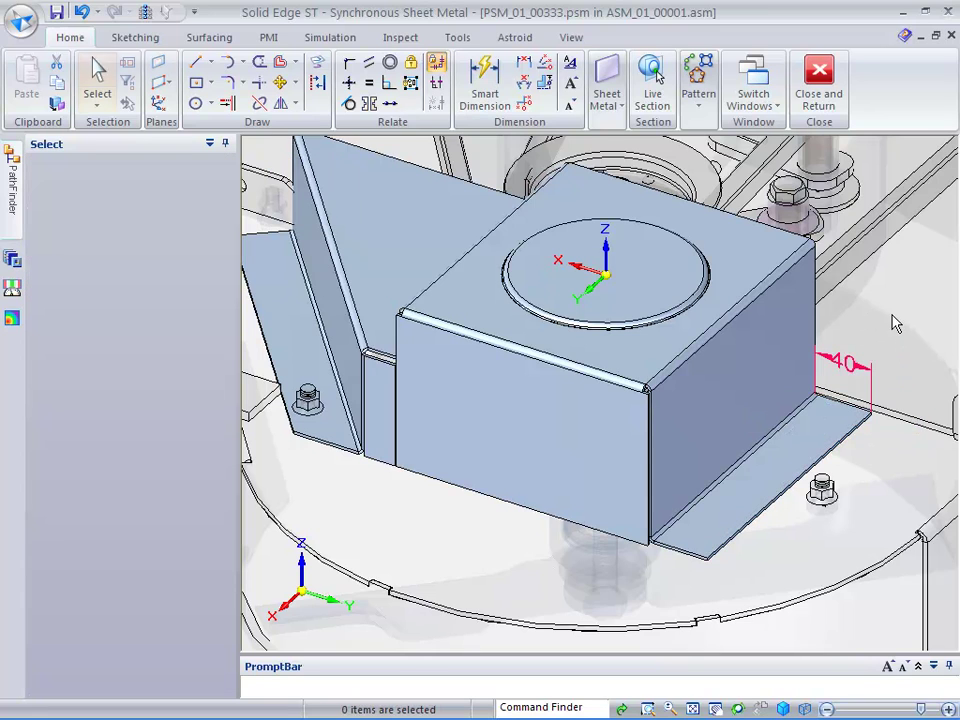
With the coplanar live rule on and the symmetric and orthogonal-to-base rules off, rotate the side wall outward about its upper bend.
{"action": "left_click", "coordinate": [731, 390]}
{"action": "left_click_drag", "start_coordinate": [727, 377], "coordinate": [728, 340]}
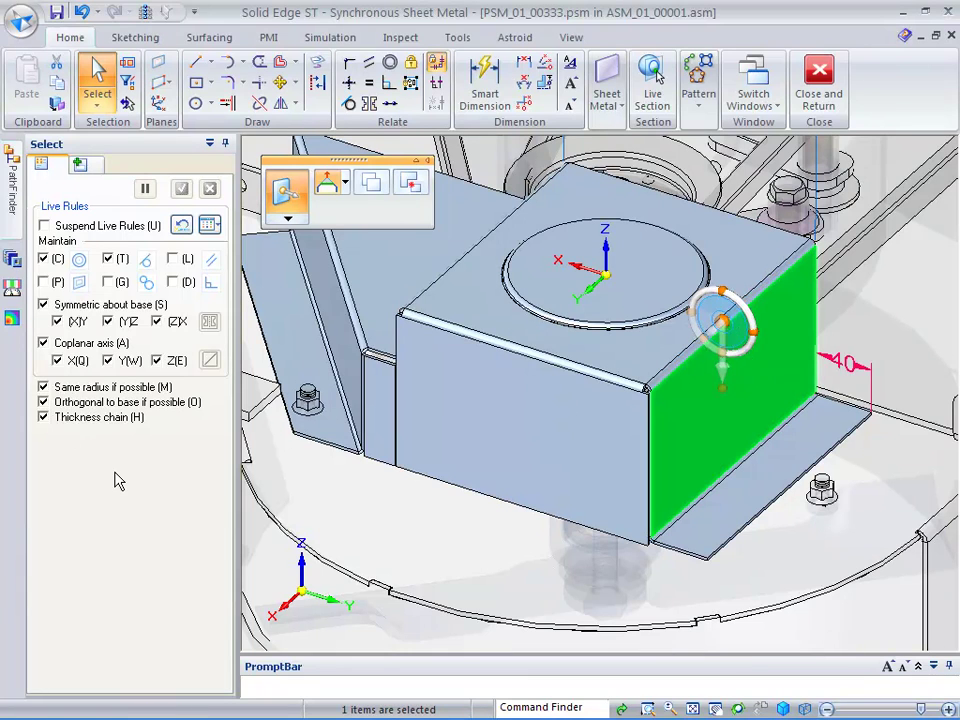
{"action": "left_click", "coordinate": [43, 402]}
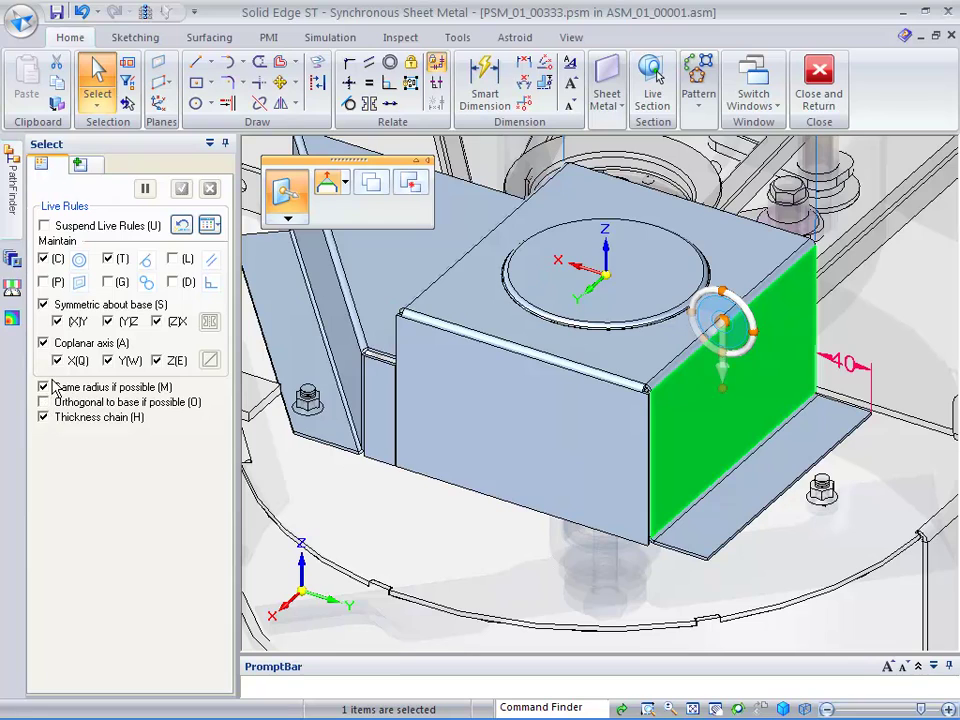
{"action": "left_click", "coordinate": [43, 304]}
{"action": "left_click", "coordinate": [44, 282]}
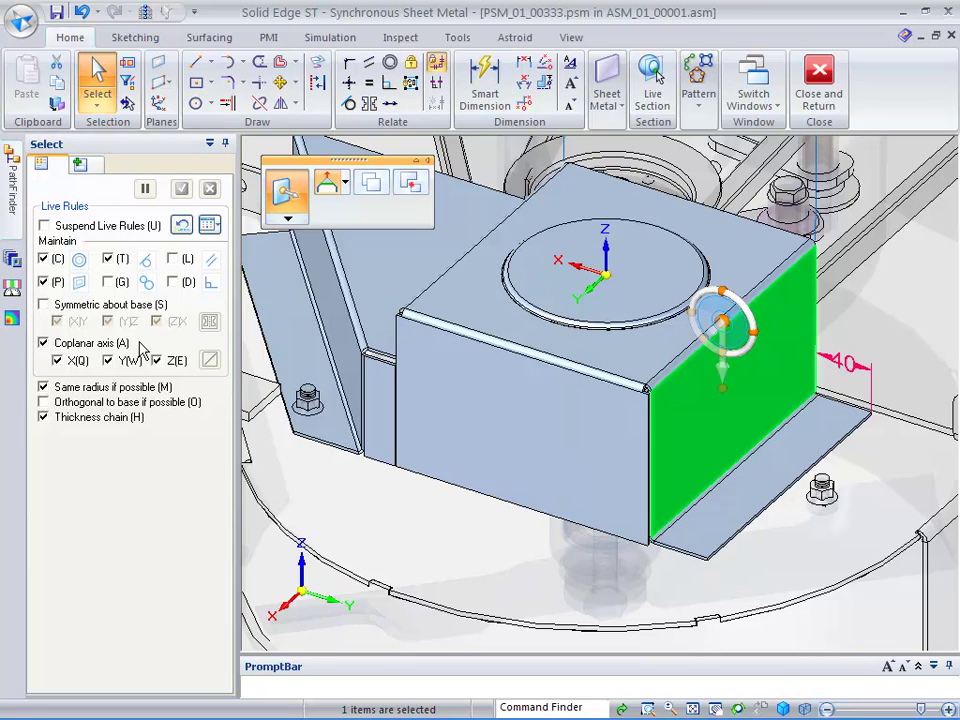
{"action": "left_click", "coordinate": [750, 349]}
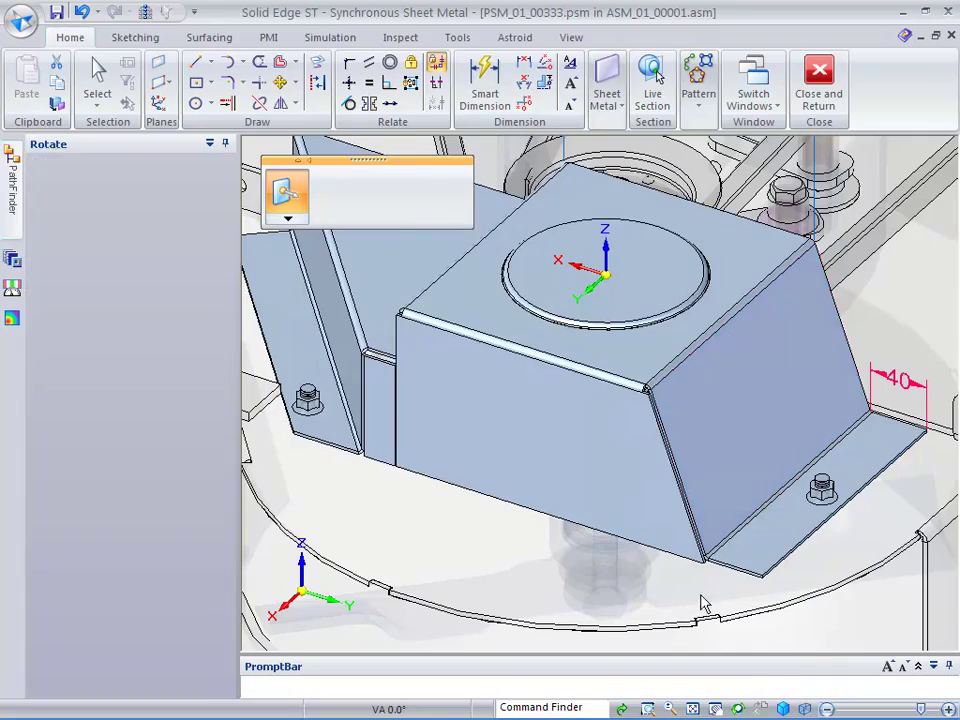
{"action": "left_click", "coordinate": [476, 633]}
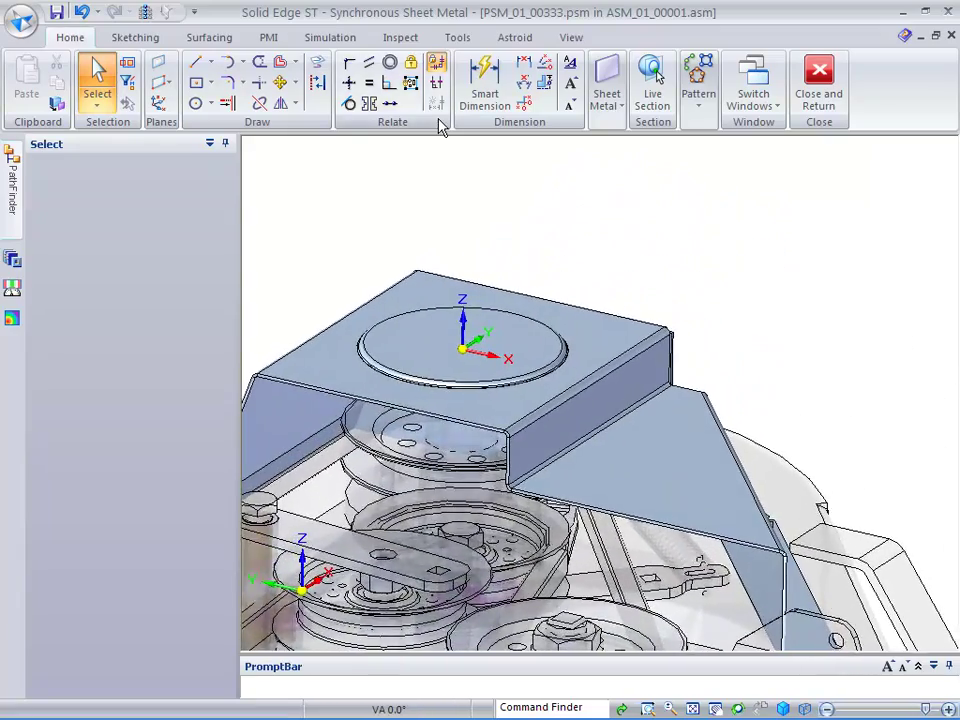
Dimension the height of the short step wall between the cover's top face and the lower jogged face.
{"action": "left_click", "coordinate": [485, 80]}
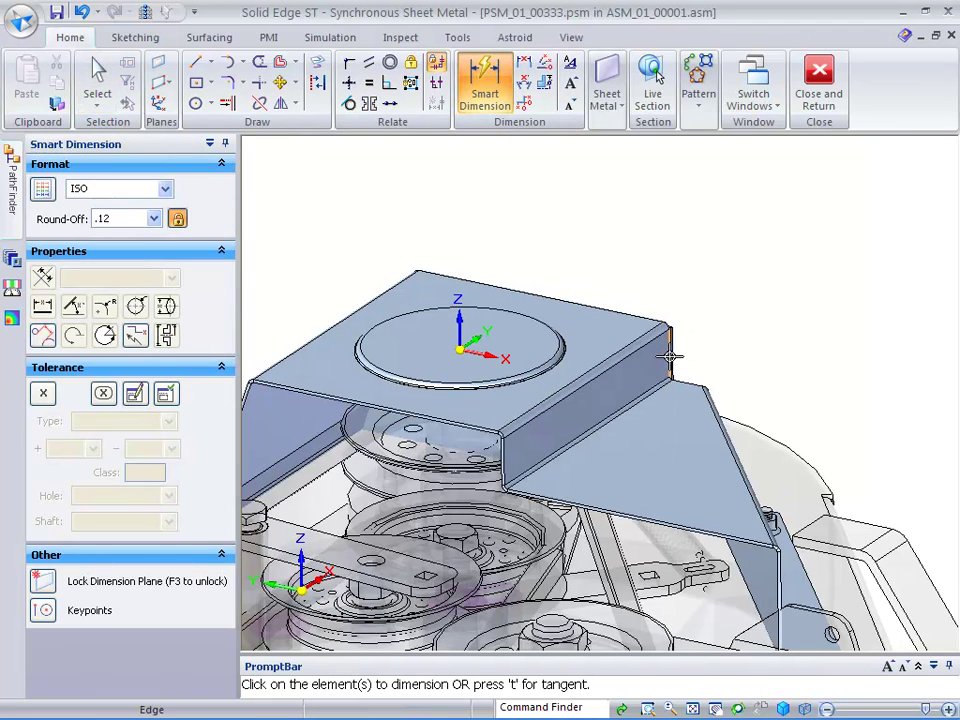
{"action": "left_click", "coordinate": [672, 357]}
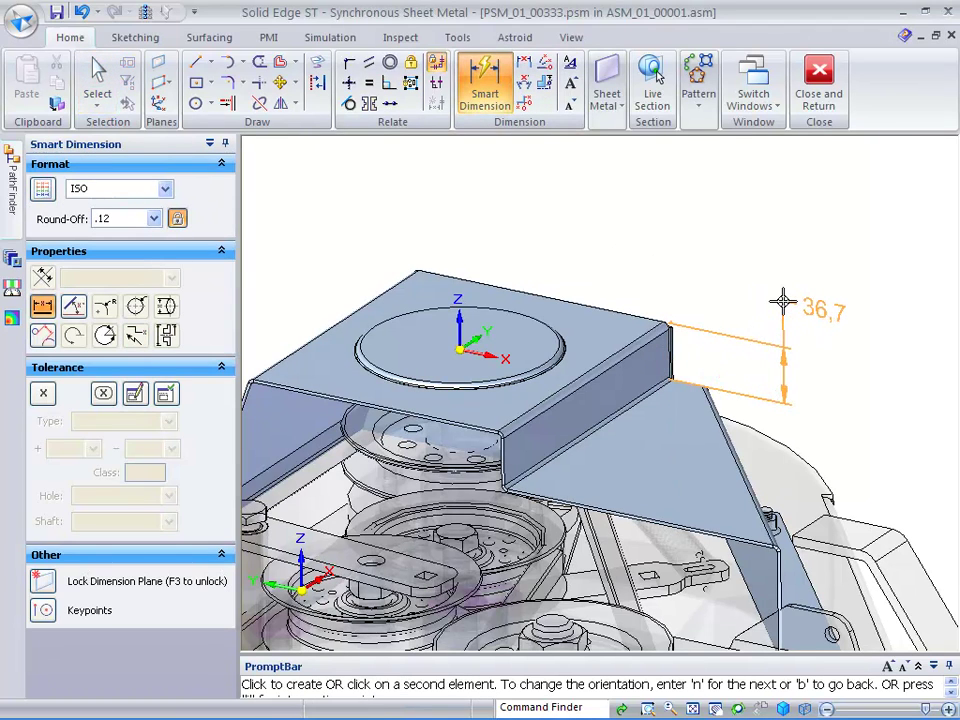
{"action": "left_click", "coordinate": [786, 302]}
{"action": "key", "text": "Escape"}
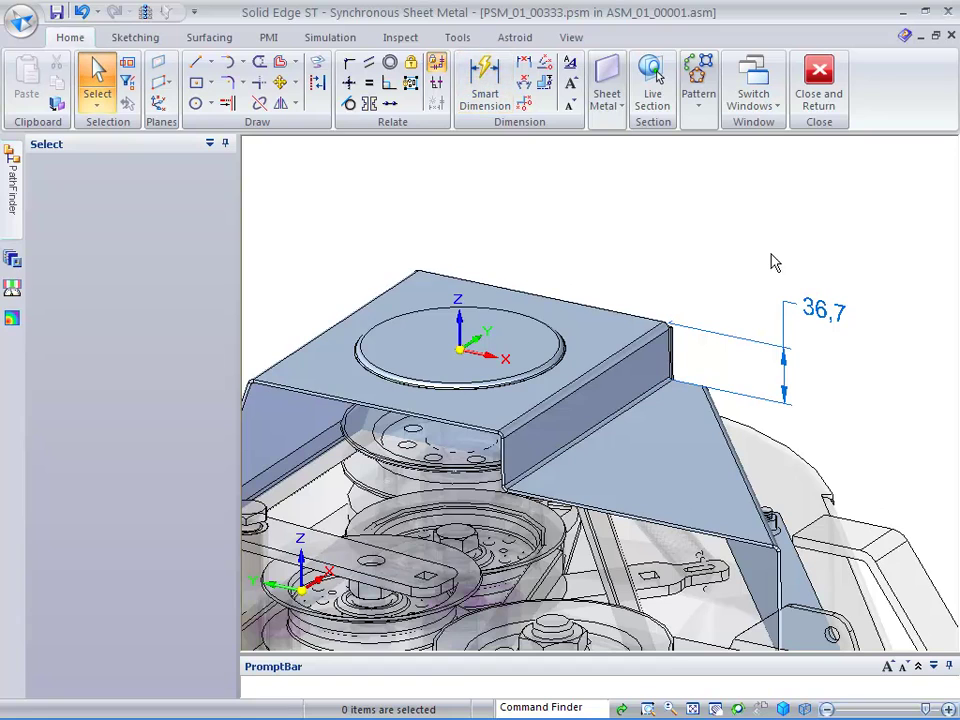
With the coplanar live rule off and orthogonal to base on, lower the cover's top face until the step height is 31.2 mm.
{"action": "left_click", "coordinate": [814, 312]}
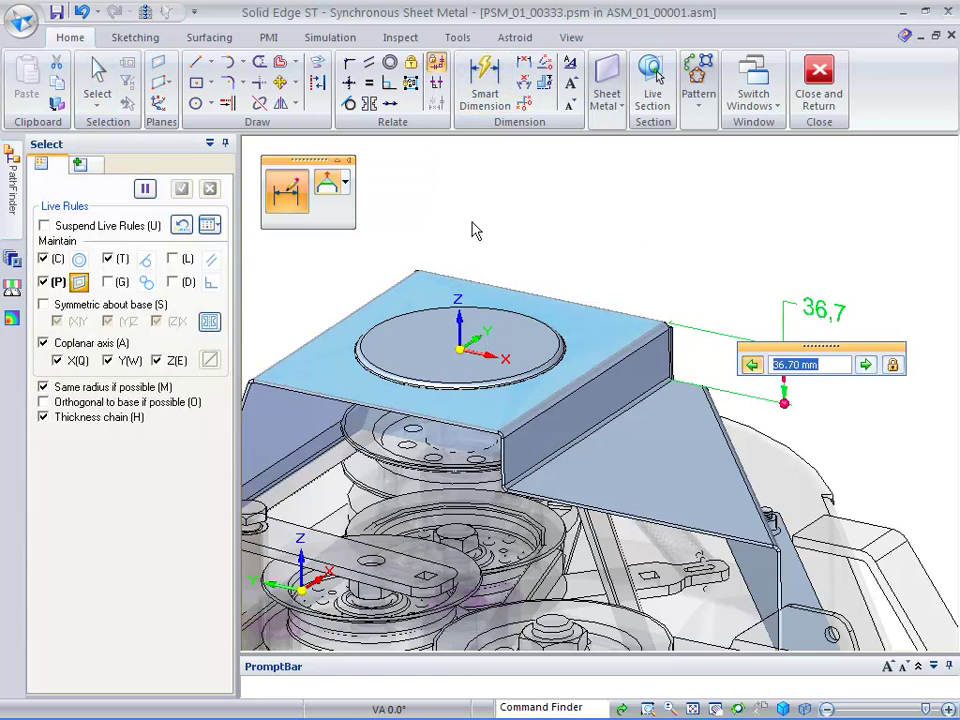
{"action": "left_click", "coordinate": [42, 283]}
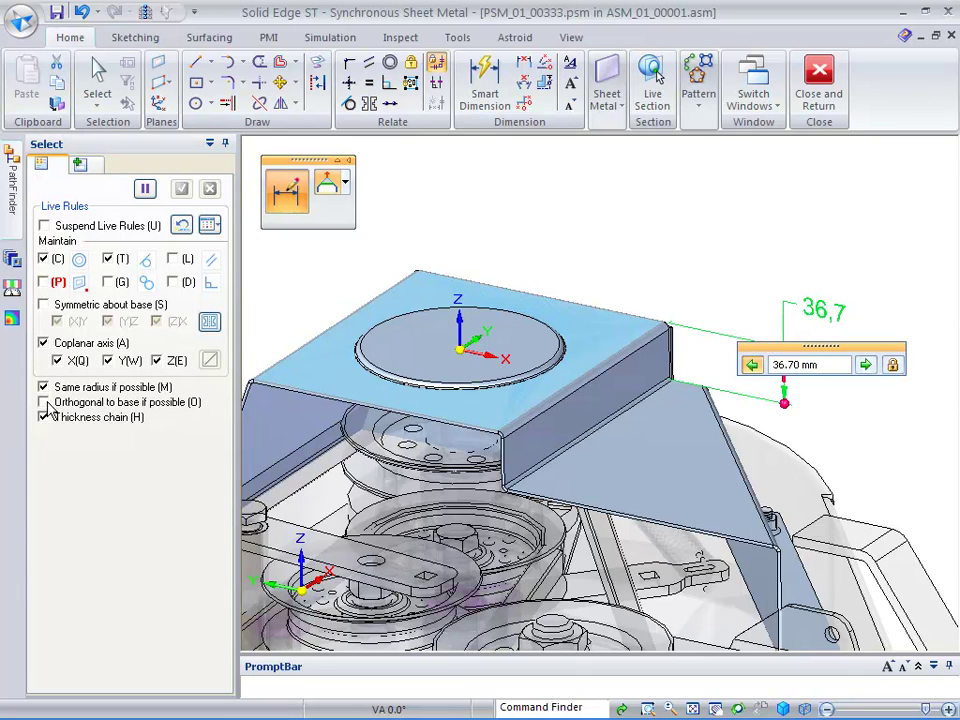
{"action": "key", "text": "o"}
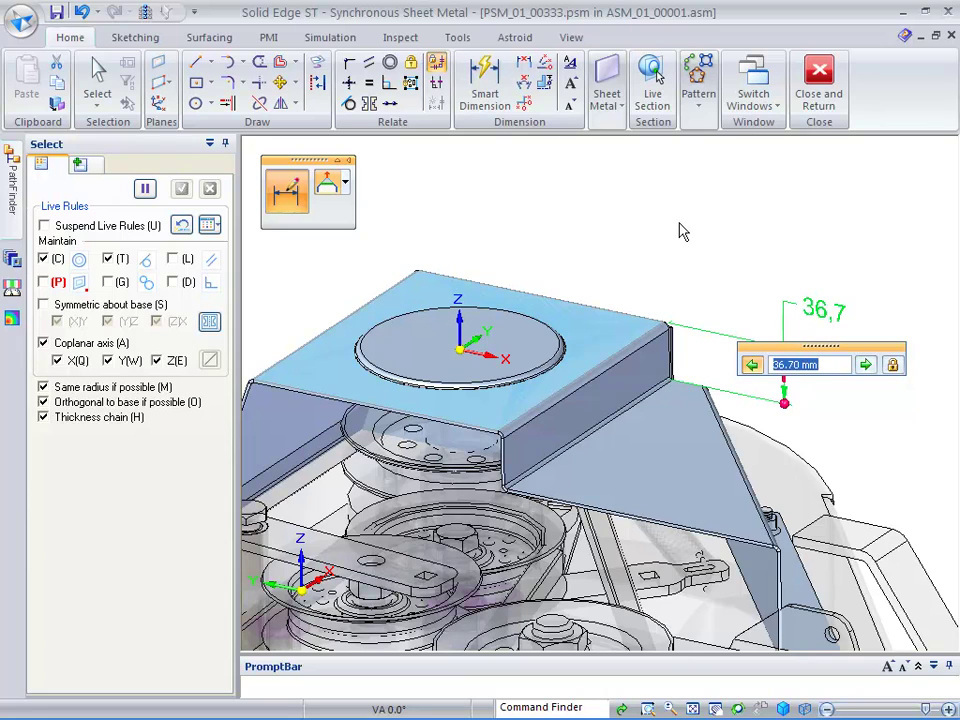
{"action": "scroll", "coordinate": [679, 223], "scroll_direction": "down", "scroll_amount": 1}
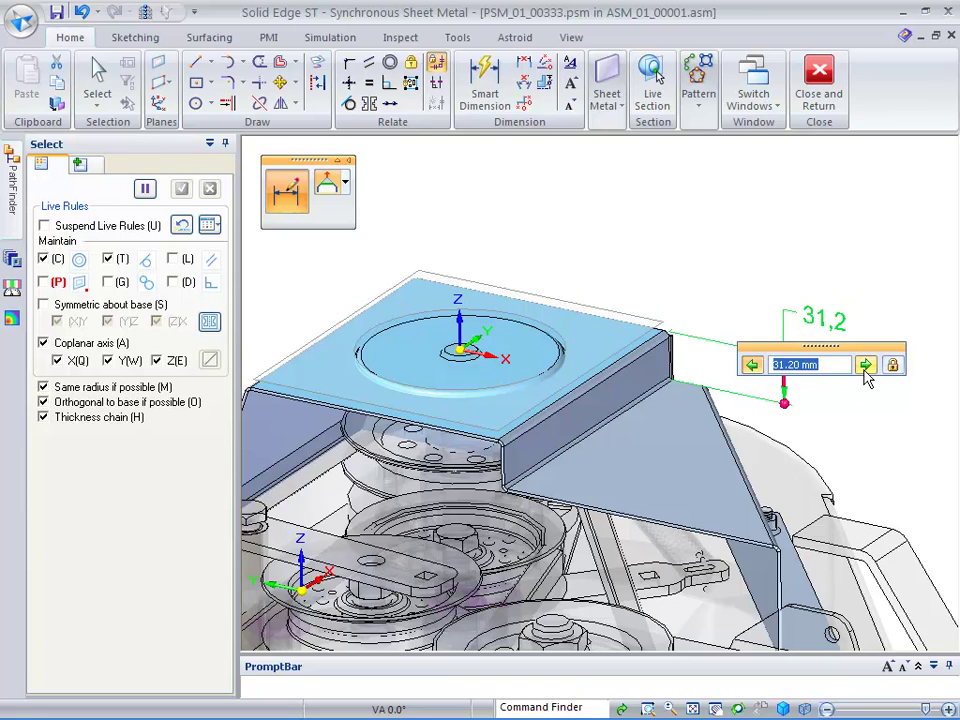
Switch the step-height dimension to move the lower jogged face and set it to 40 mm.
{"action": "left_click", "coordinate": [713, 264]}
{"action": "scroll", "coordinate": [702, 257], "scroll_direction": "up", "scroll_amount": 3}
{"action": "scroll", "coordinate": [705, 262], "scroll_direction": "up", "scroll_amount": 2}
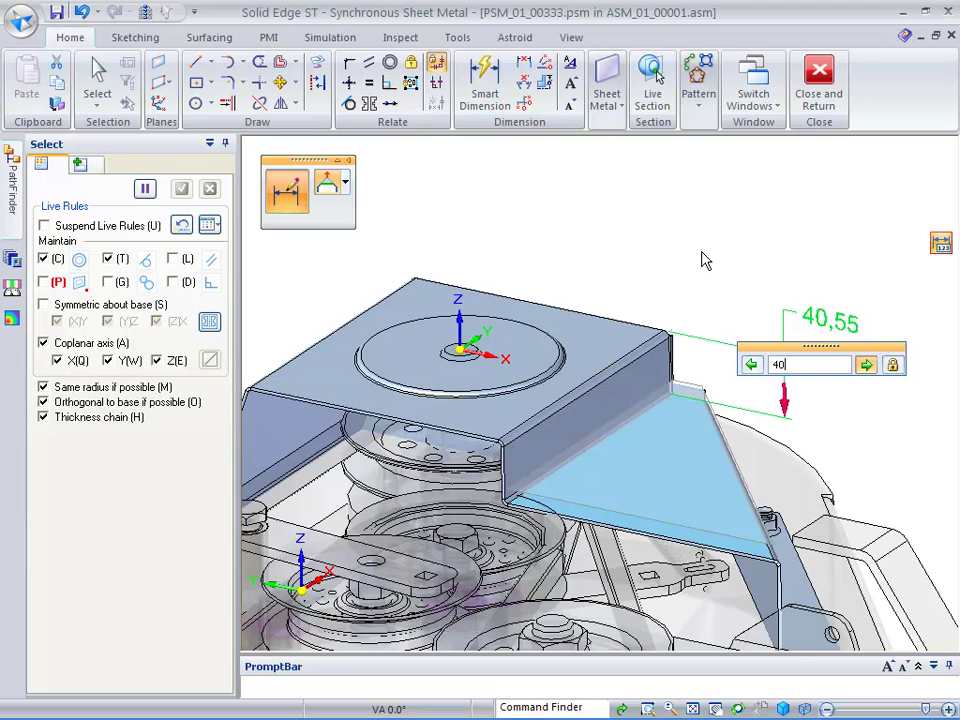
{"action": "key", "text": "Return"}
{"action": "key", "text": "Escape"}
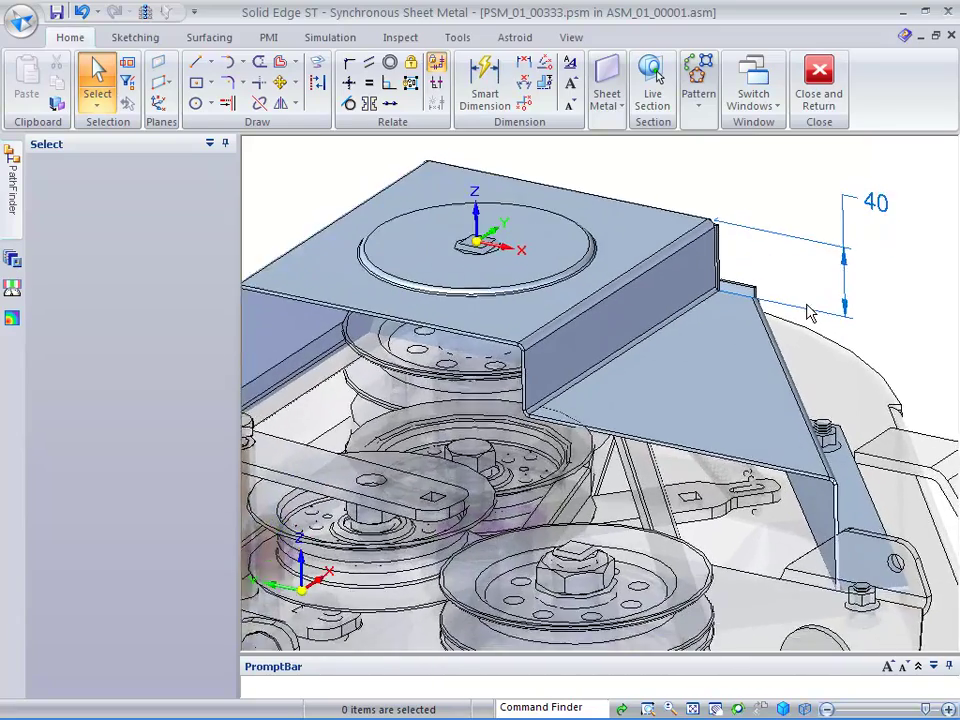
Move the small corner flange's protruding upper face down flush with the lower jogged face.
{"action": "left_click", "coordinate": [688, 291]}
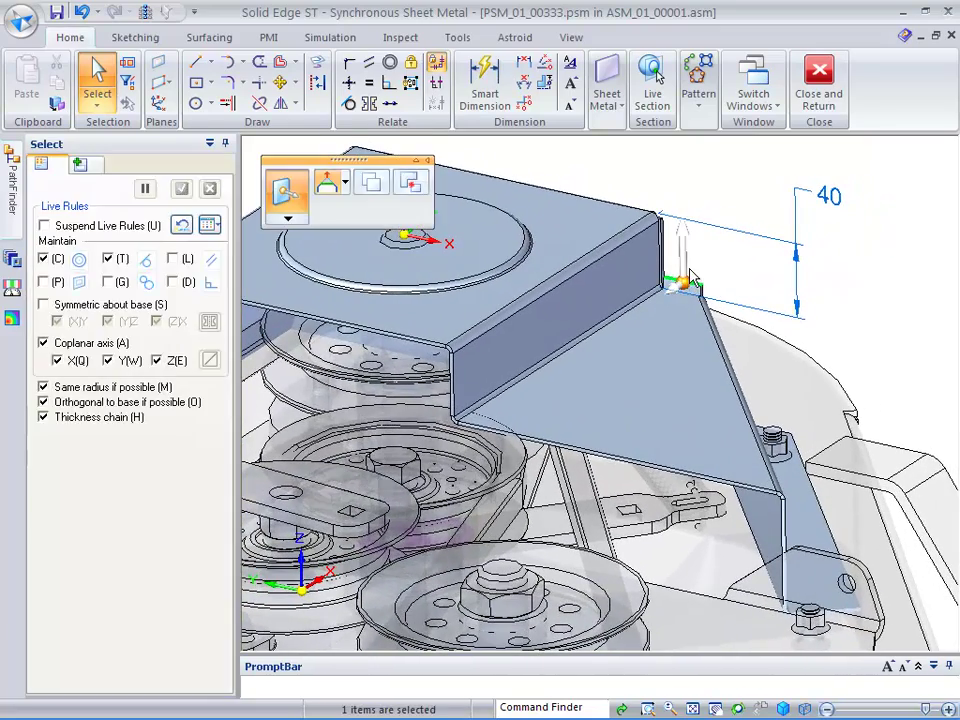
{"action": "left_click", "coordinate": [685, 282]}
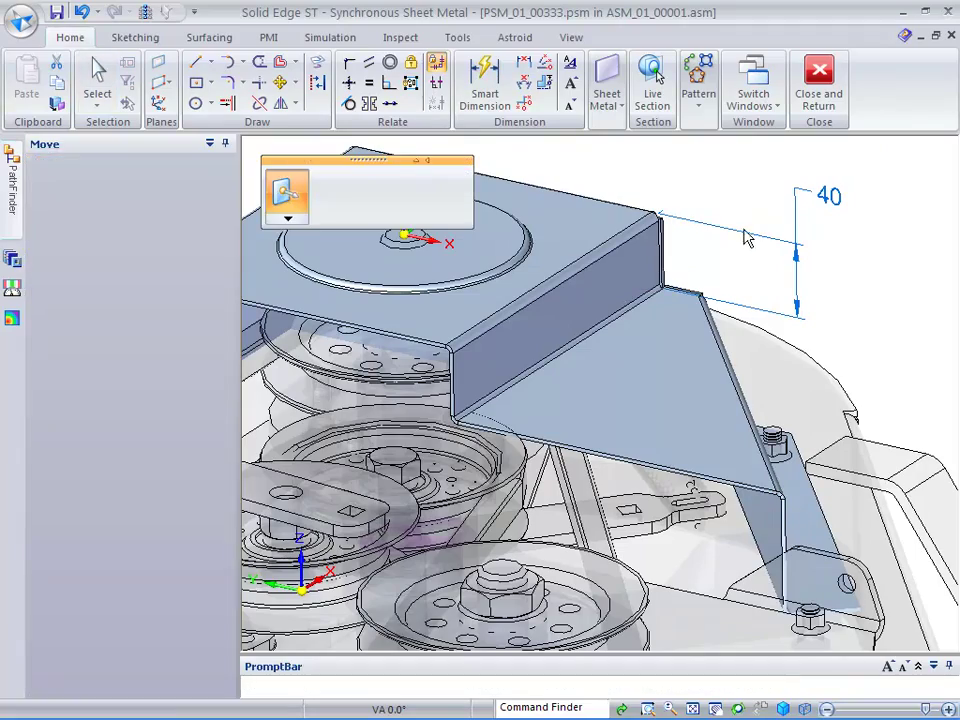
Rotate the short step wall about the vertical axis at its rear corner, swinging its front end outward toward the side mounting flange.
{"action": "left_click", "coordinate": [716, 172]}
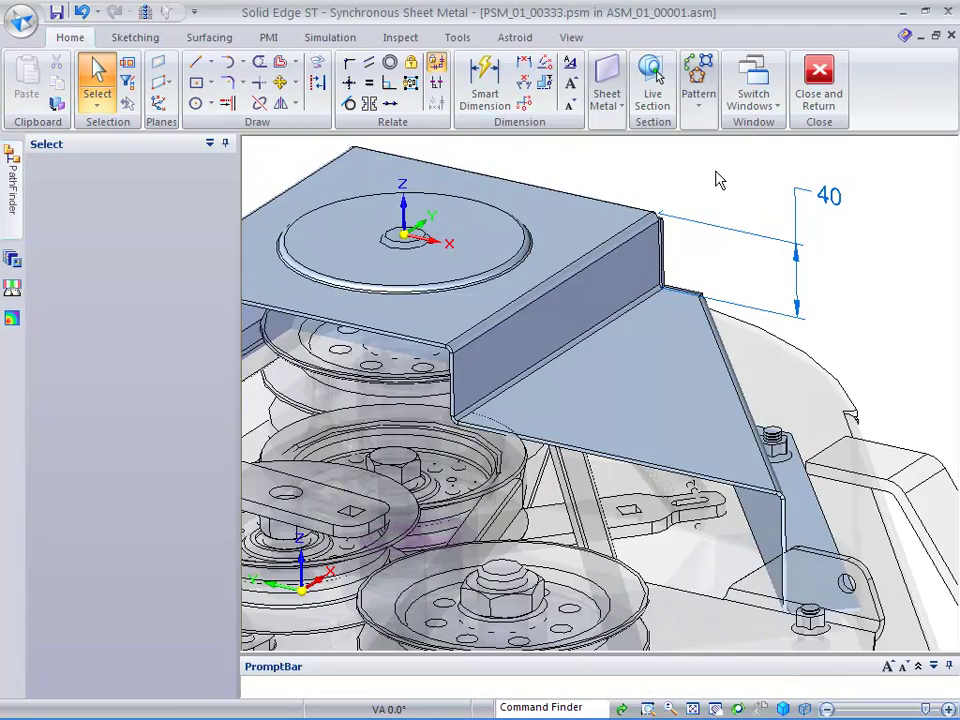
{"action": "scroll", "coordinate": [720, 184], "scroll_direction": "down", "scroll_amount": 3}
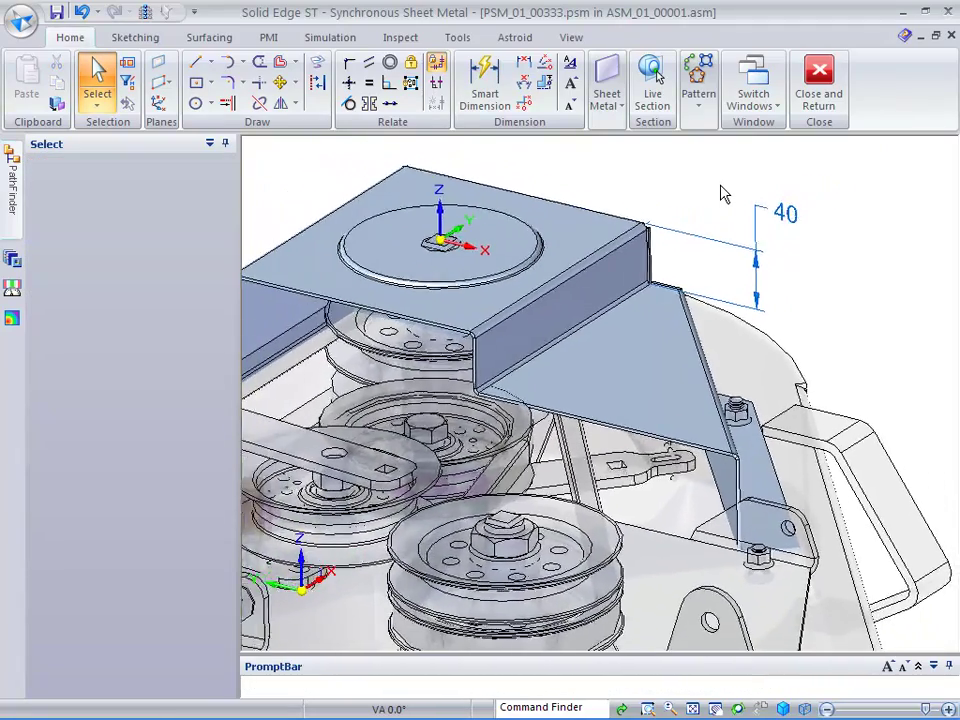
{"action": "middle_click_drag", "start_coordinate": [703, 279], "coordinate": [694, 300]}
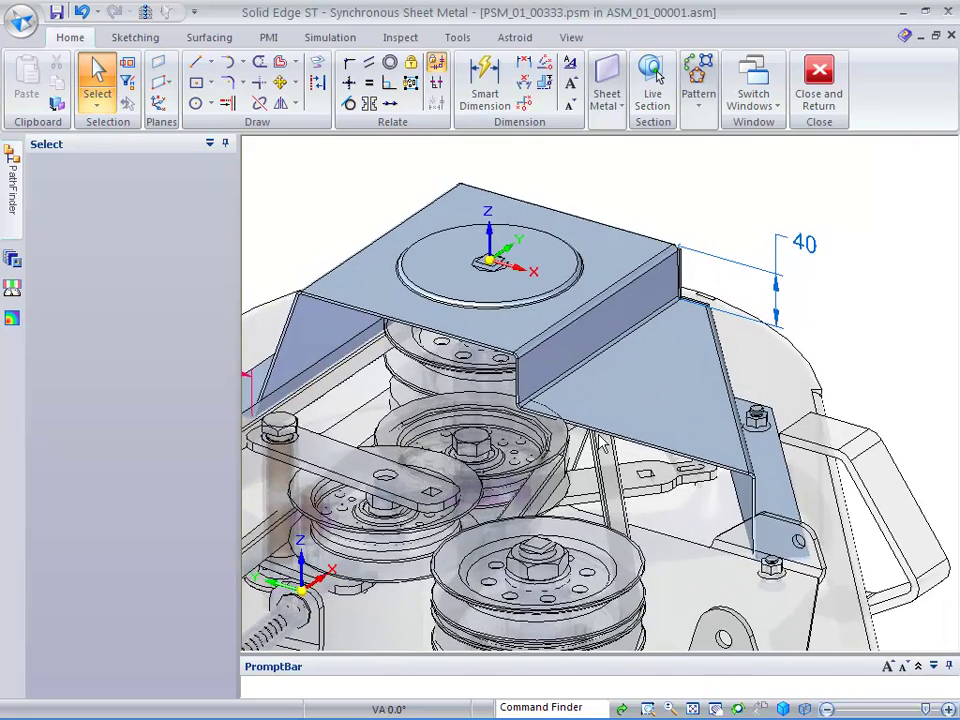
{"action": "left_click", "coordinate": [630, 327]}
{"action": "left_click_drag", "start_coordinate": [632, 318], "coordinate": [680, 259]}
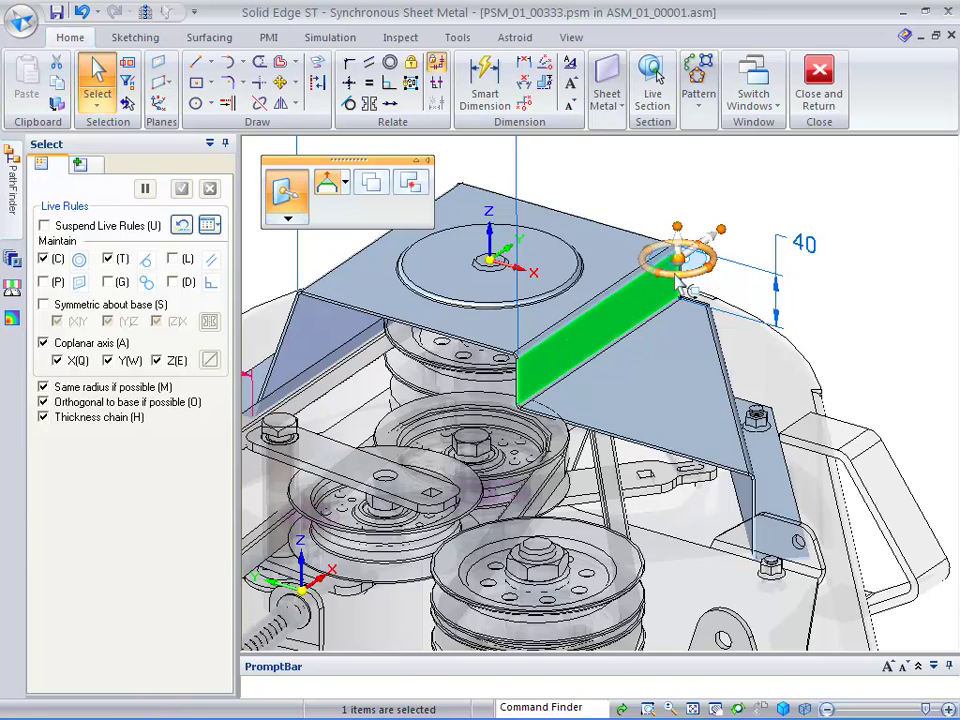
{"action": "left_click", "coordinate": [678, 286]}
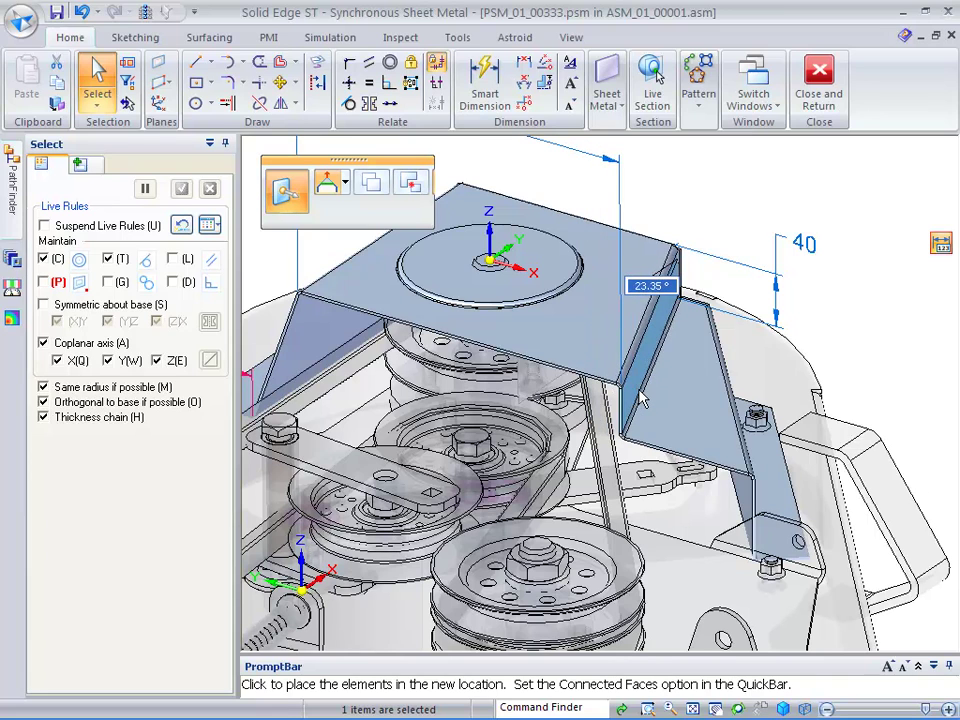
{"action": "left_click", "coordinate": [714, 228]}
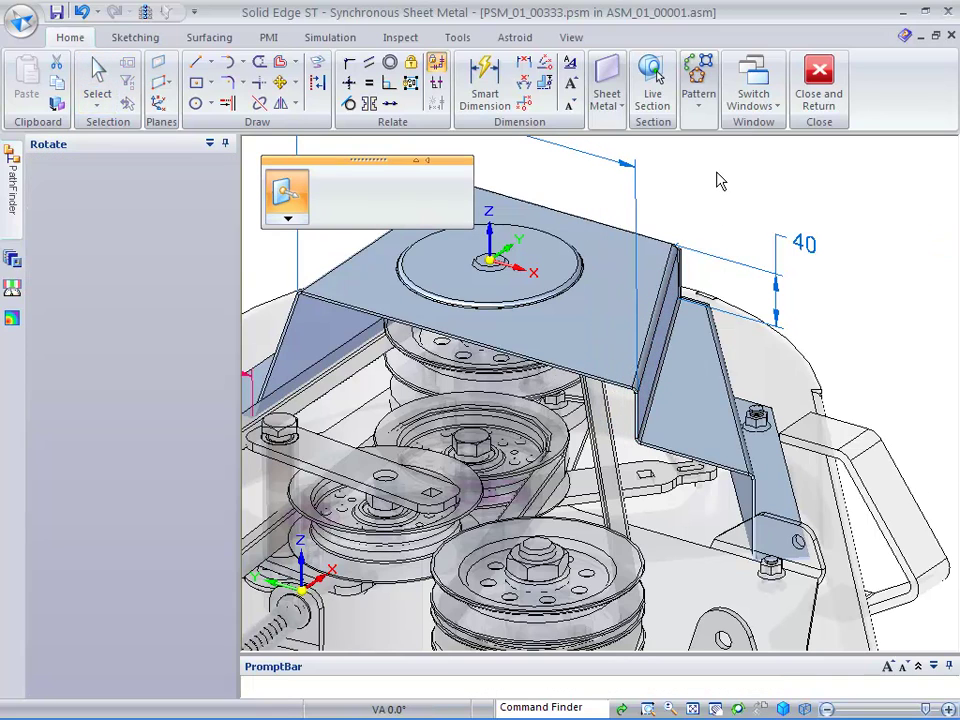
{"action": "left_click", "coordinate": [727, 182]}
Rotate the front edge face of the lower jogged face about its corner at the step wall so the edge slants back.
{"action": "middle_click_drag", "start_coordinate": [701, 175], "coordinate": [668, 432]}
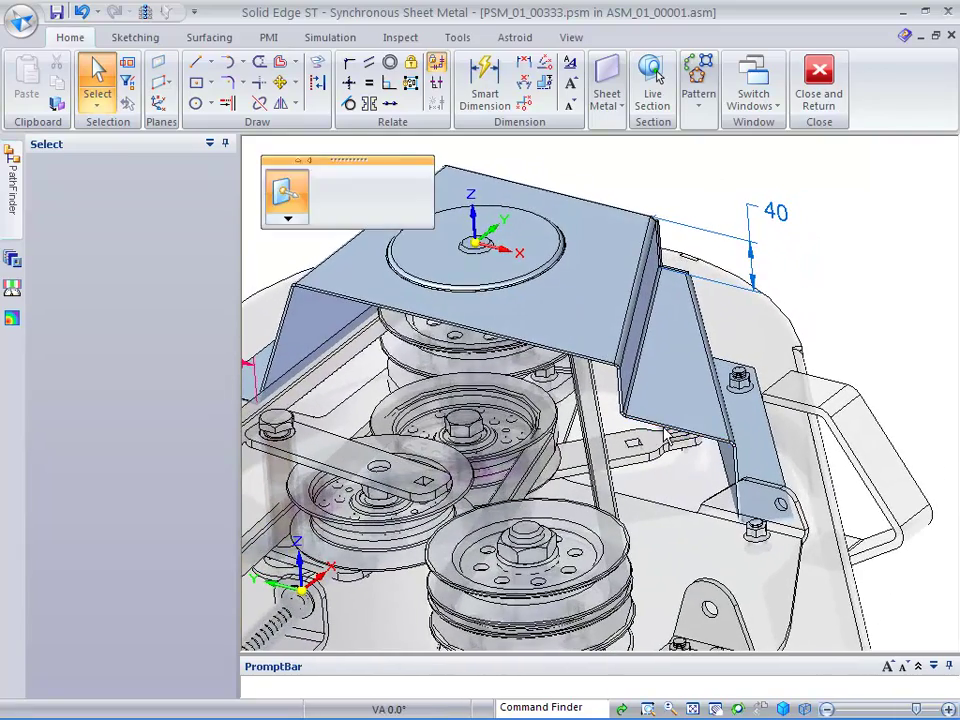
{"action": "left_click", "coordinate": [664, 428]}
{"action": "left_click_drag", "start_coordinate": [664, 427], "coordinate": [632, 415]}
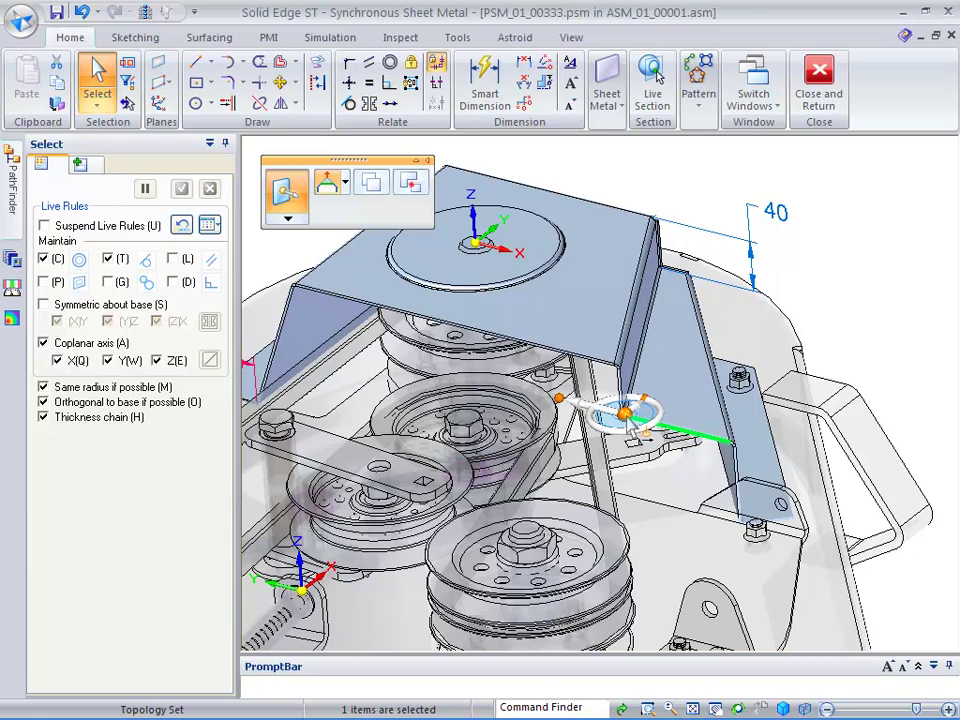
{"action": "left_click", "coordinate": [642, 432]}
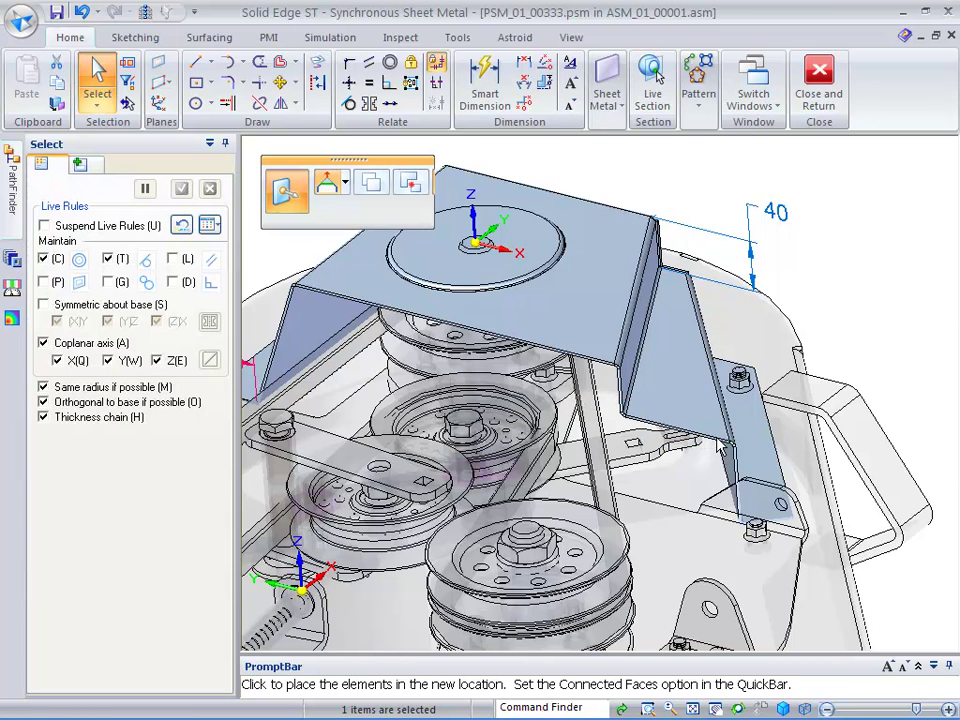
{"action": "left_click", "coordinate": [772, 354]}
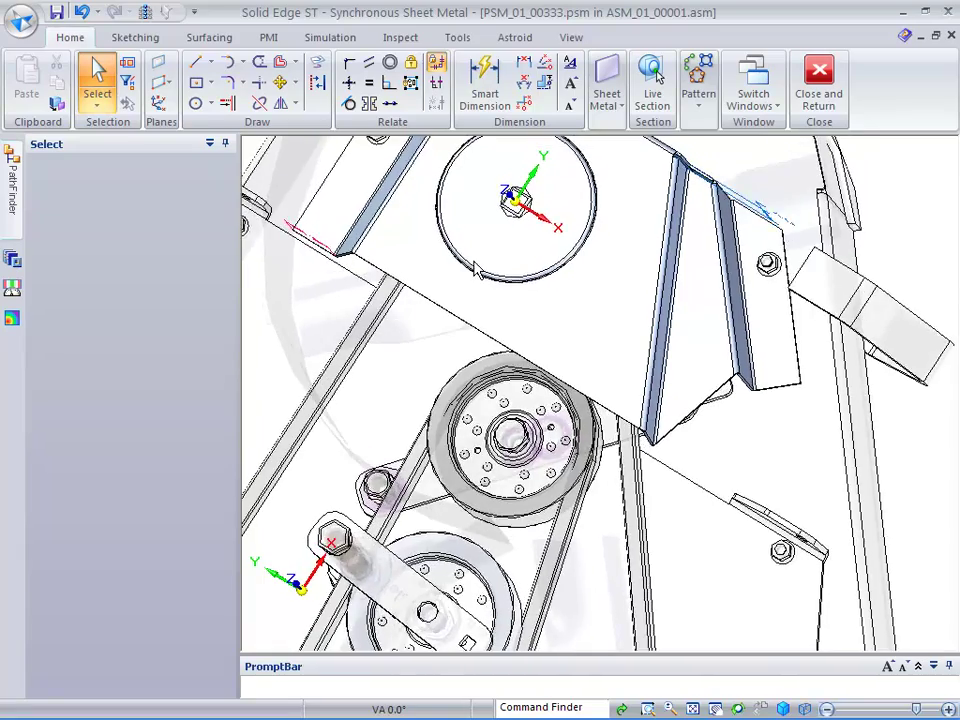
Sketch a closed four-line profile on the lower jogged face's plane, crossing the cover's front corner and aligned to the face's outer edge.
{"action": "left_click", "coordinate": [196, 66]}
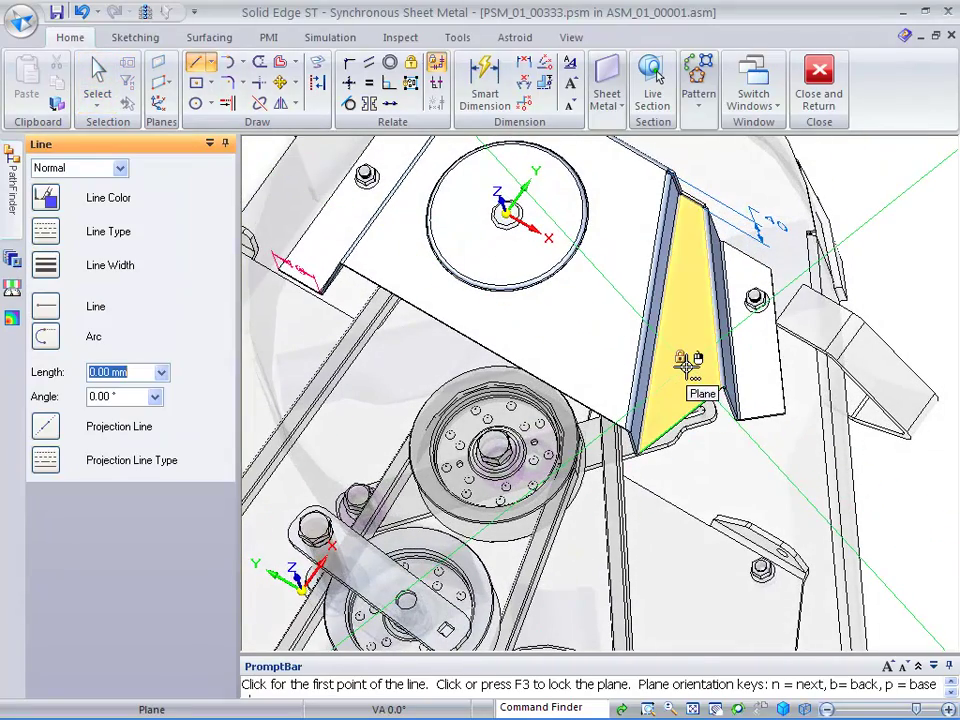
{"action": "key", "text": "n"}
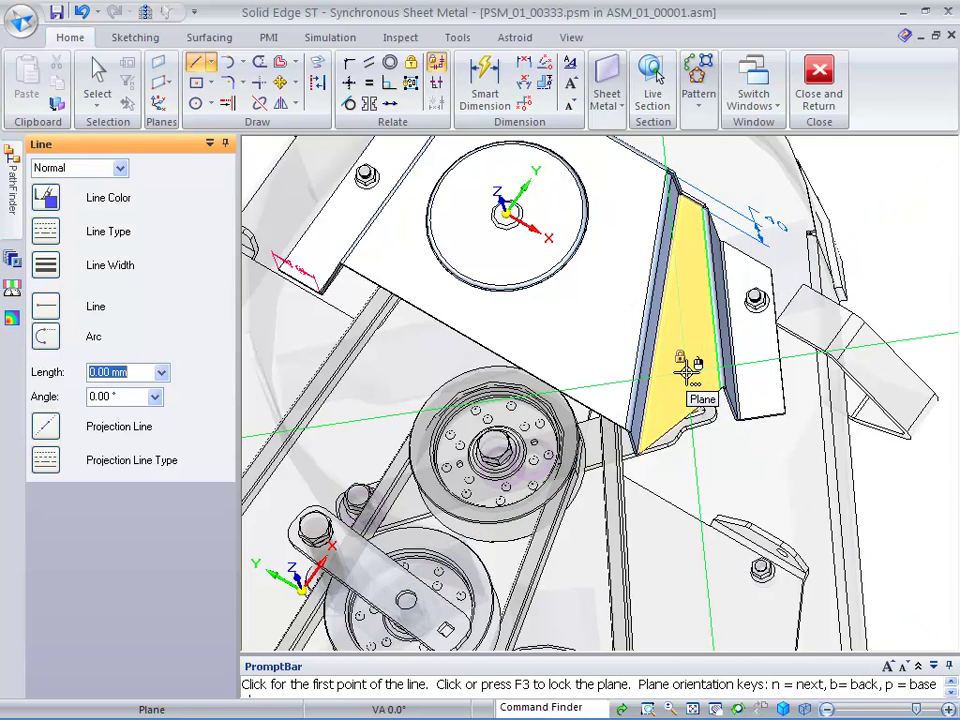
{"action": "left_click", "coordinate": [681, 358]}
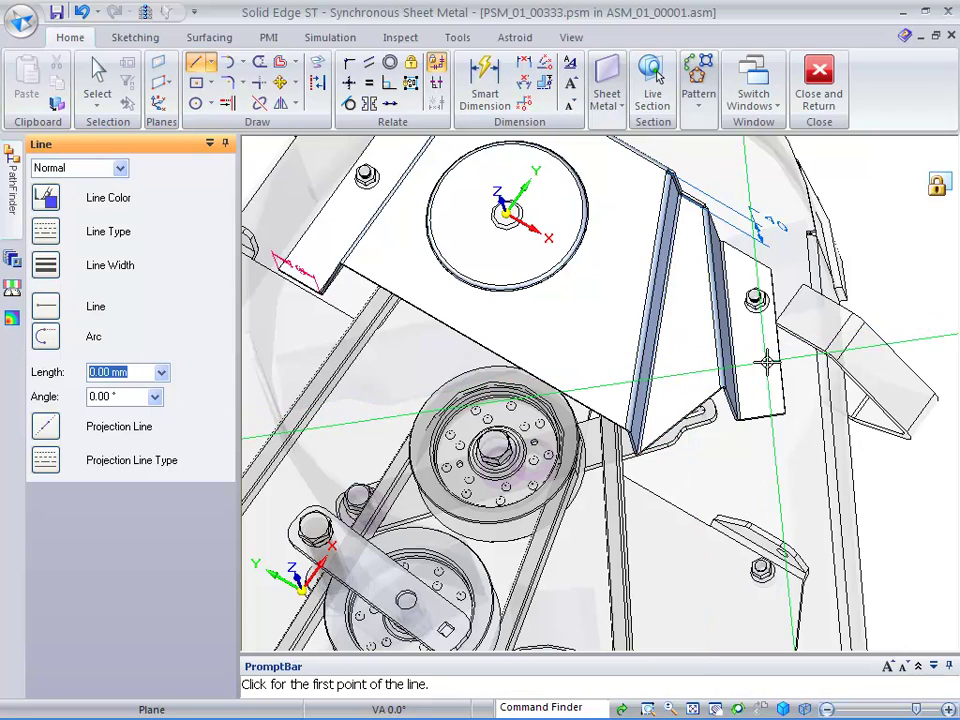
{"action": "left_click", "coordinate": [790, 353]}
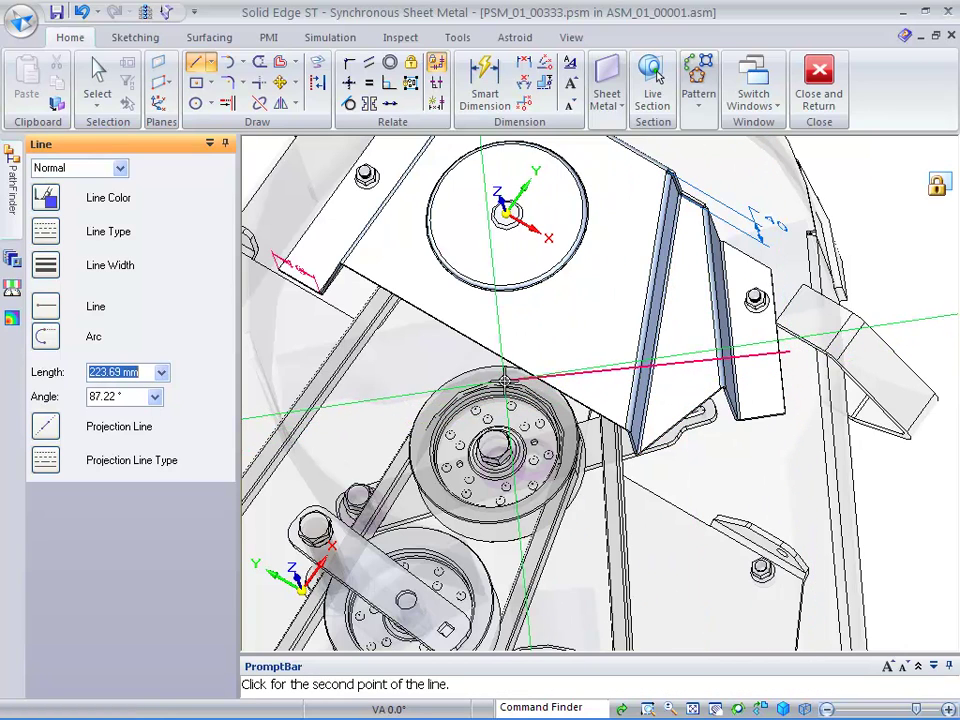
{"action": "left_click", "coordinate": [499, 395]}
{"action": "left_click", "coordinate": [690, 515]}
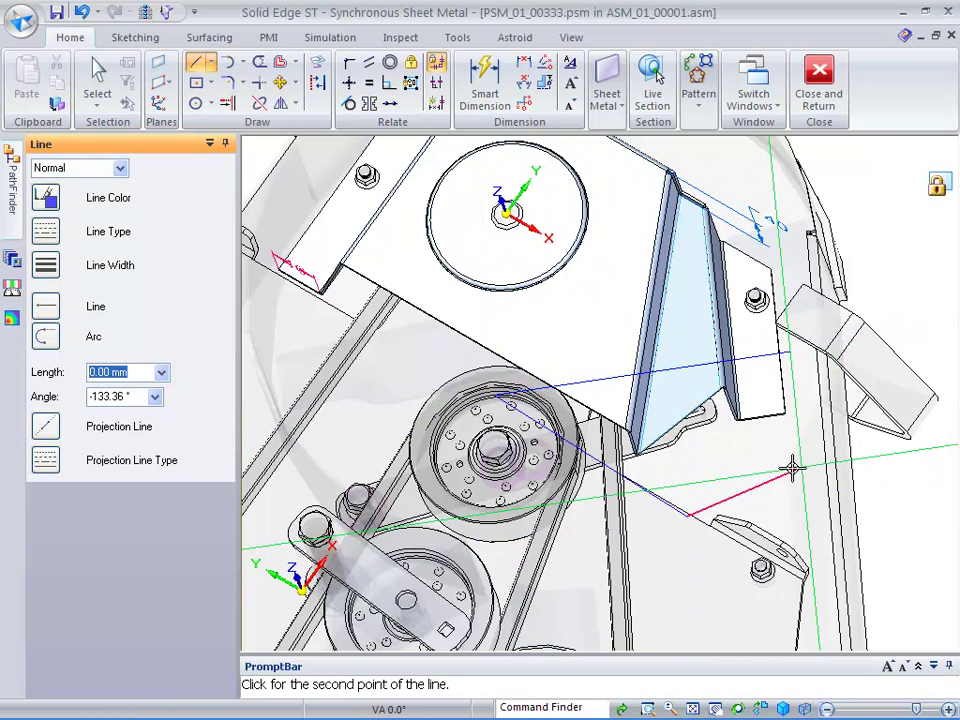
{"action": "left_click", "coordinate": [815, 450]}
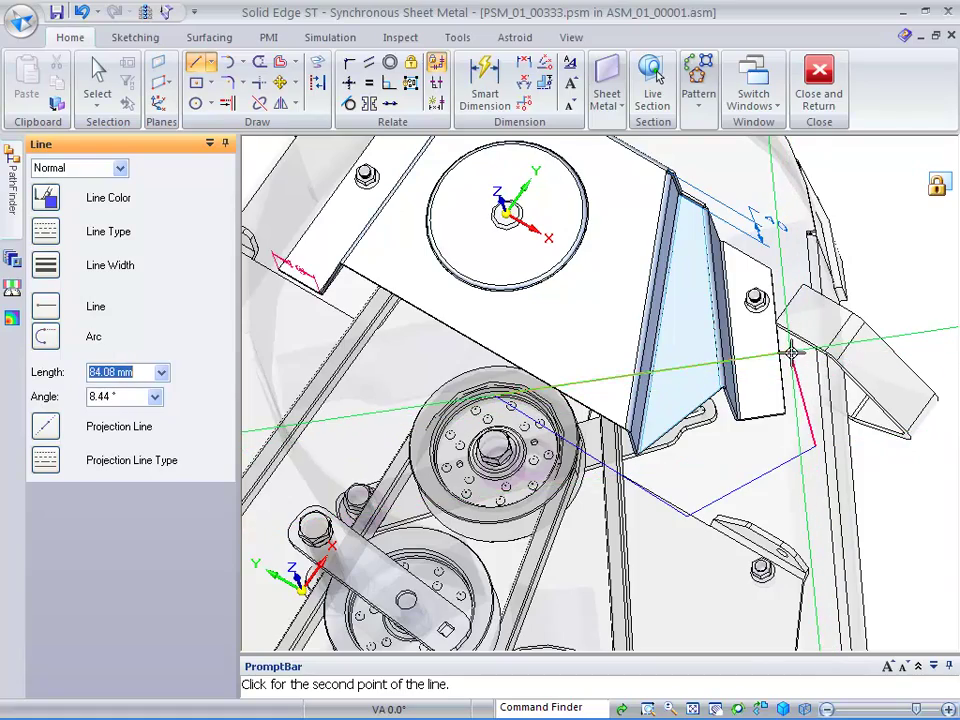
{"action": "left_click", "coordinate": [790, 353]}
{"action": "key", "text": "Escape"}
Cut both sketch regions symmetrically through the cover to trim off its front corner, step wall and side flange.
{"action": "middle_click_drag", "start_coordinate": [905, 477], "coordinate": [658, 357]}
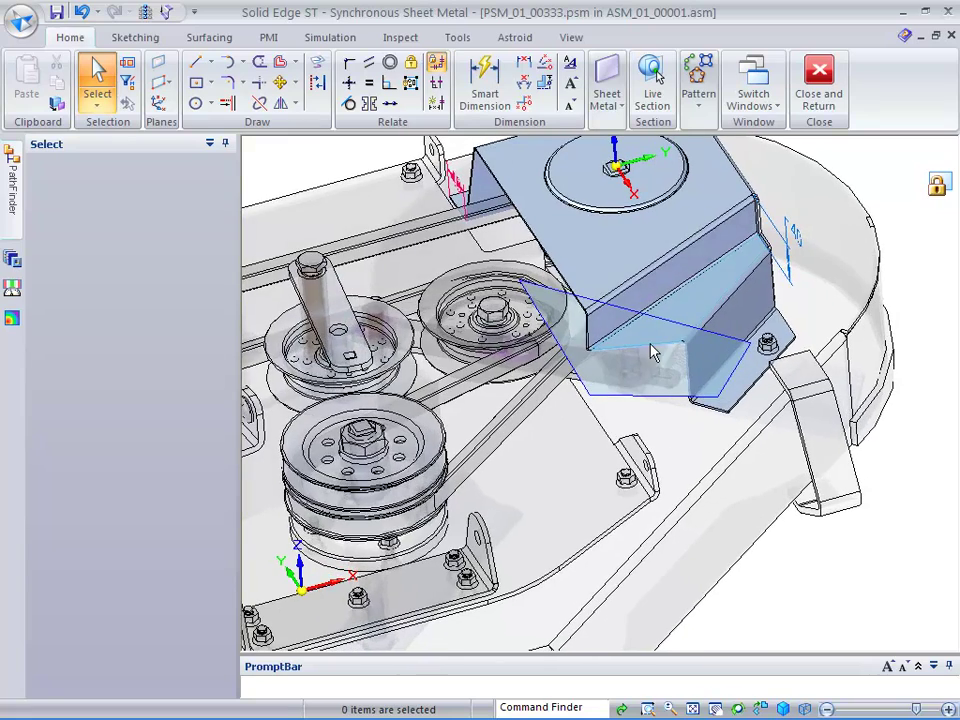
{"action": "left_click", "coordinate": [652, 362]}
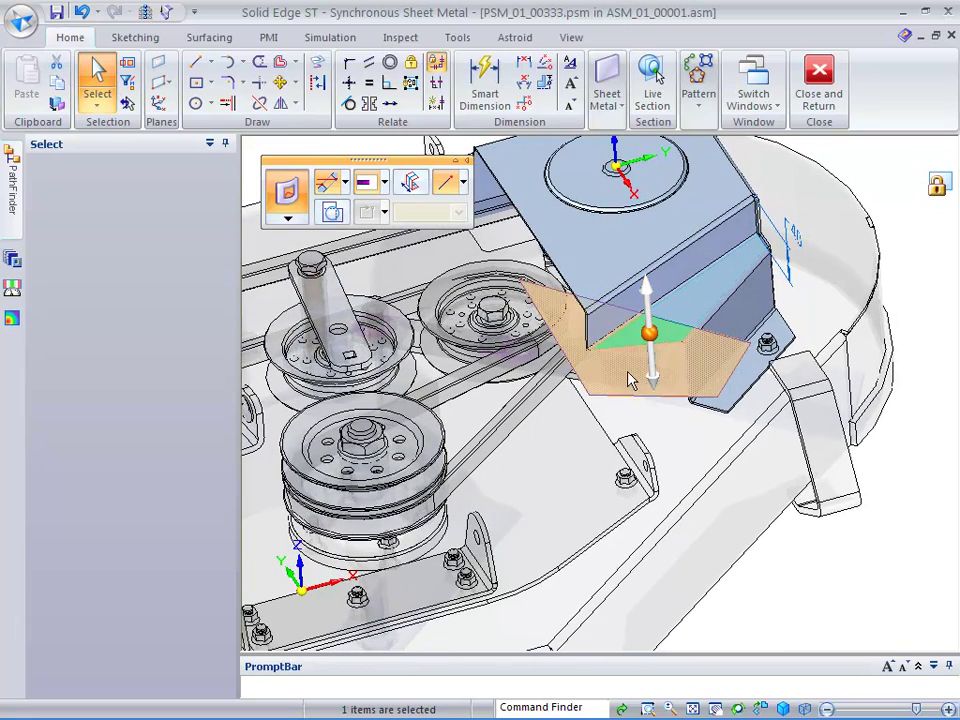
{"action": "left_click", "coordinate": [630, 380], "text": "ctrl"}
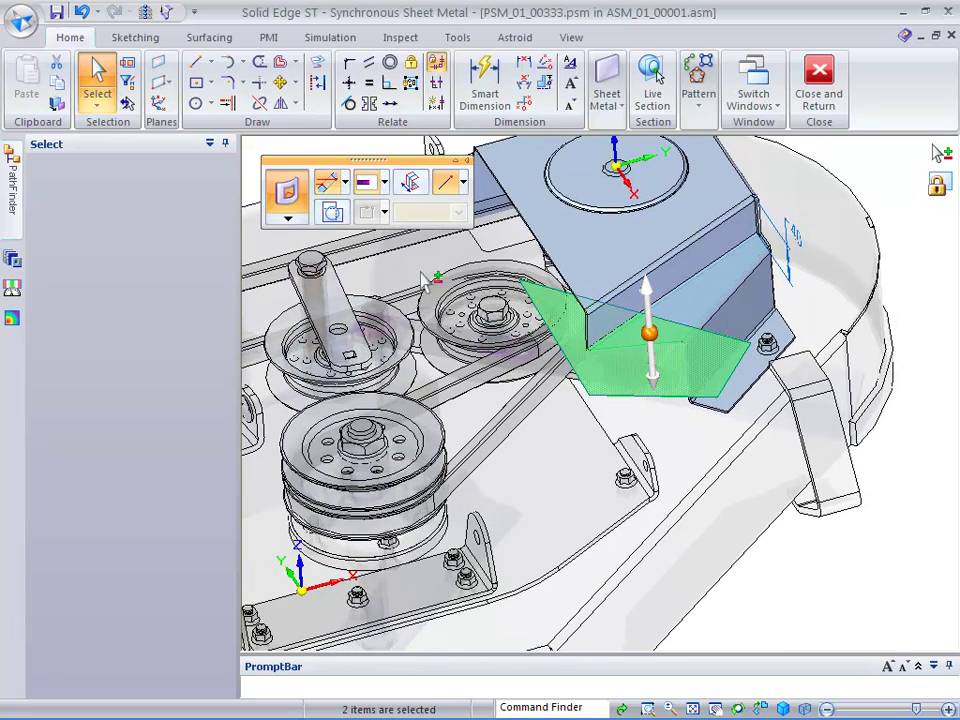
{"action": "left_click", "coordinate": [645, 345]}
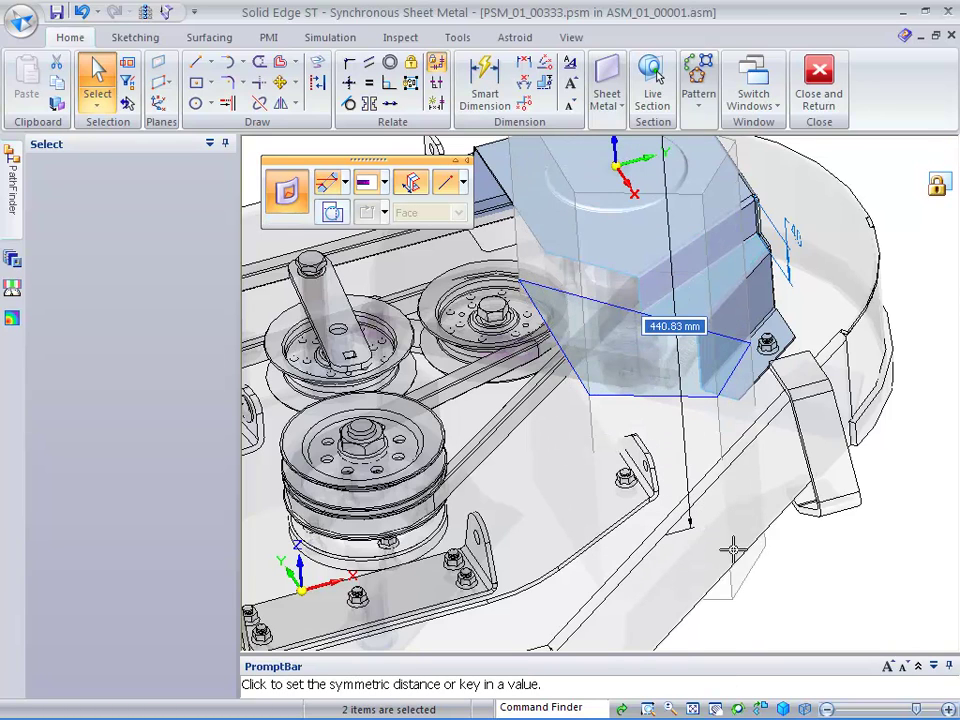
{"action": "left_click", "coordinate": [703, 531]}
{"action": "key", "text": "Return"}
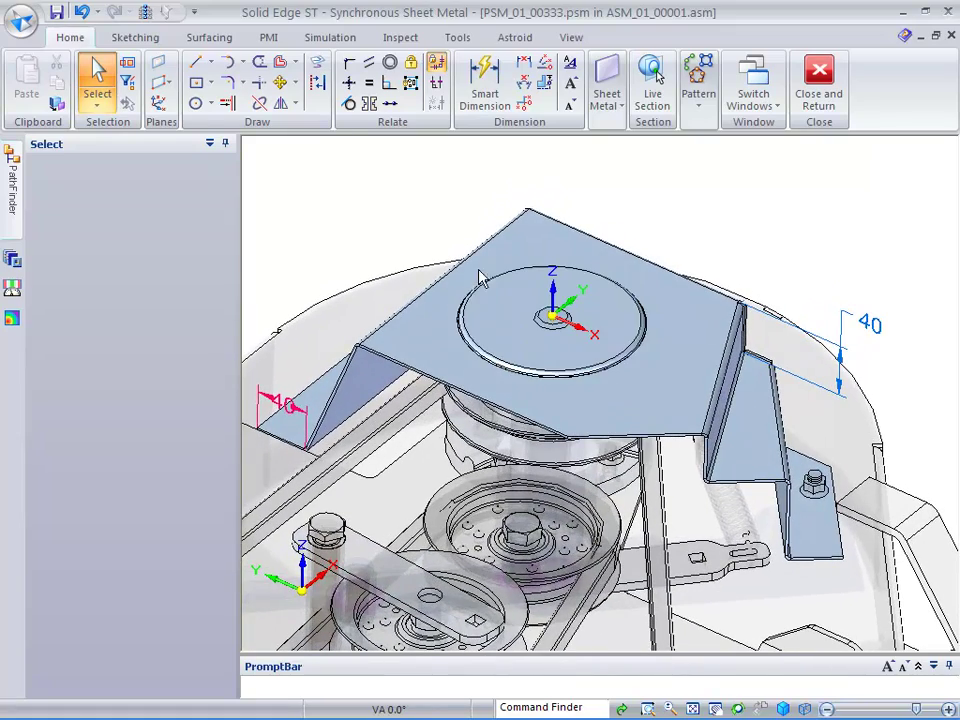
Open the profile of the circular dimple on the cover's top face for editing.
{"action": "left_click", "coordinate": [510, 300]}
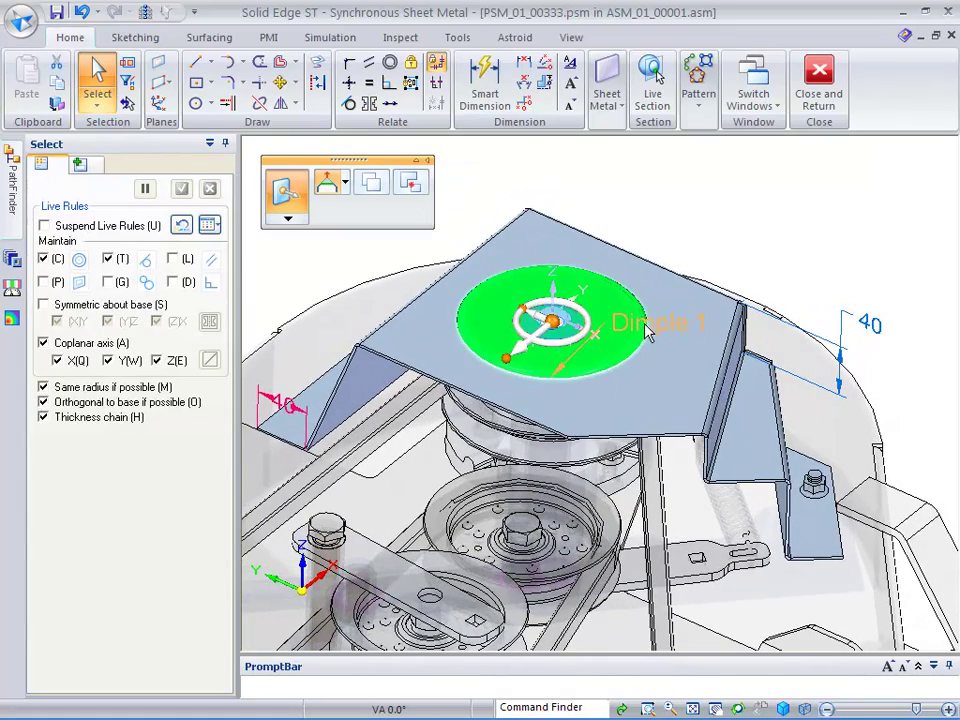
{"action": "left_click", "coordinate": [645, 330]}
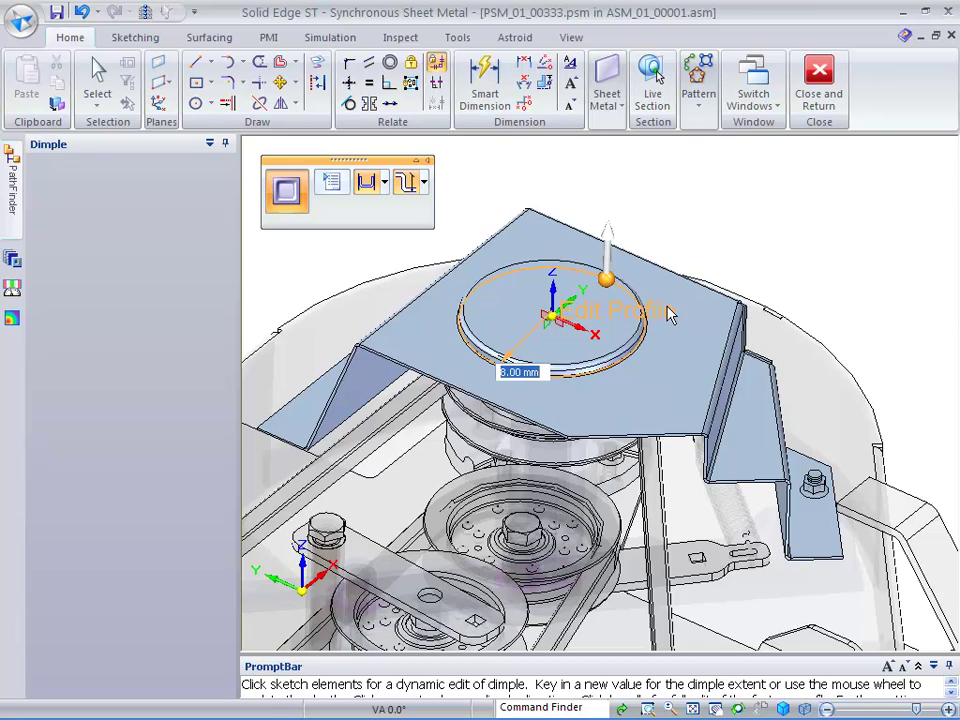
{"action": "key", "text": "Escape"}
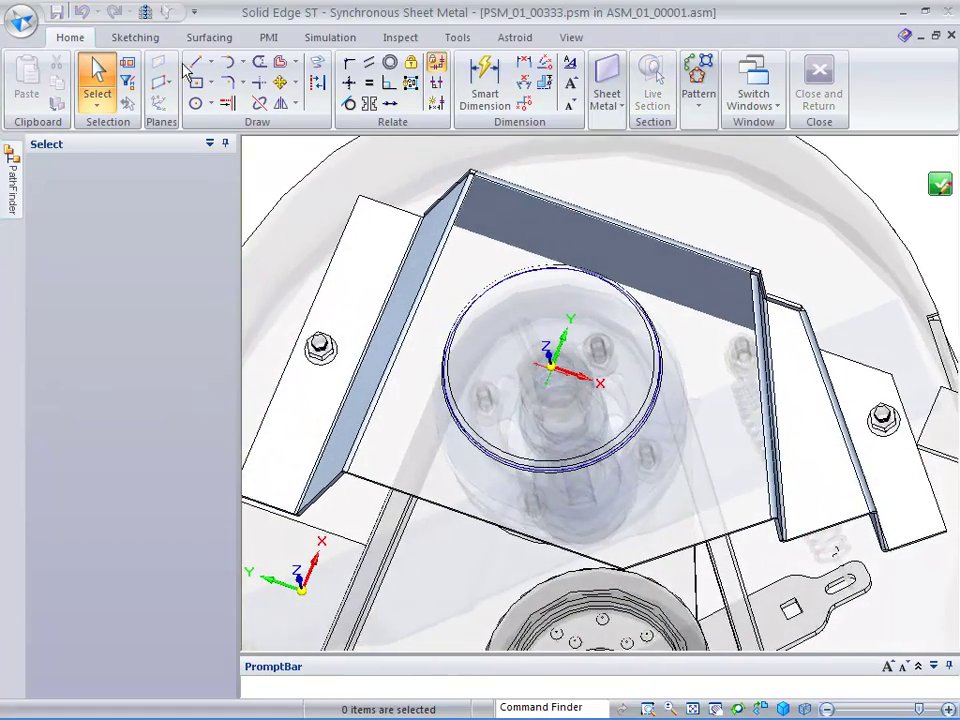
Draw a four-line chain tangent to the dimple circle at both ends, with corners near the rear wall and the step wall.
{"action": "left_click", "coordinate": [196, 62]}
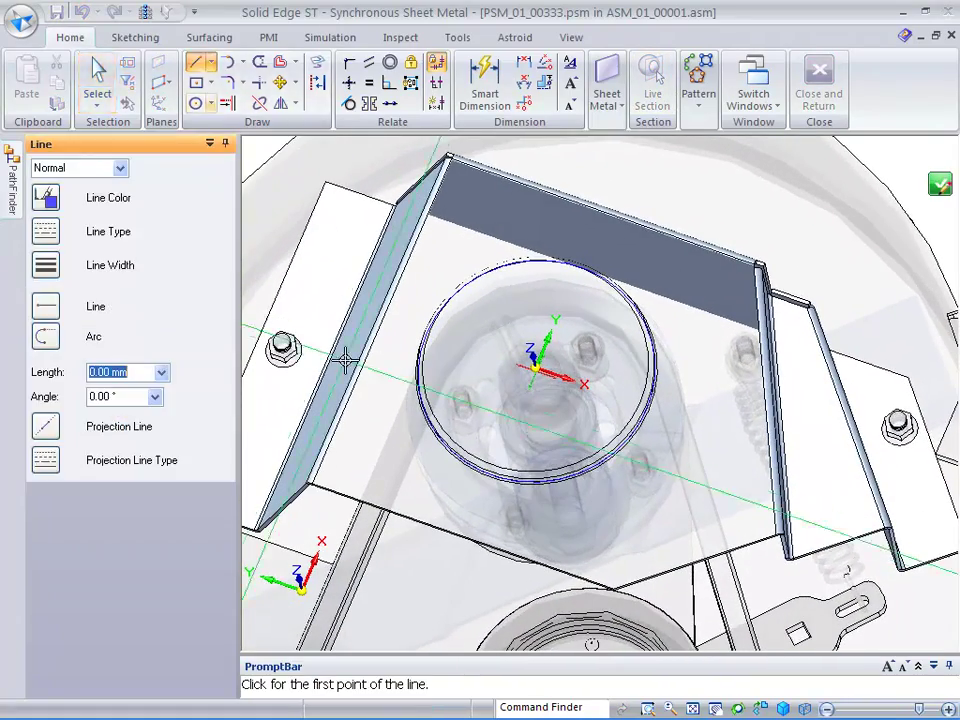
{"action": "left_click", "coordinate": [437, 441]}
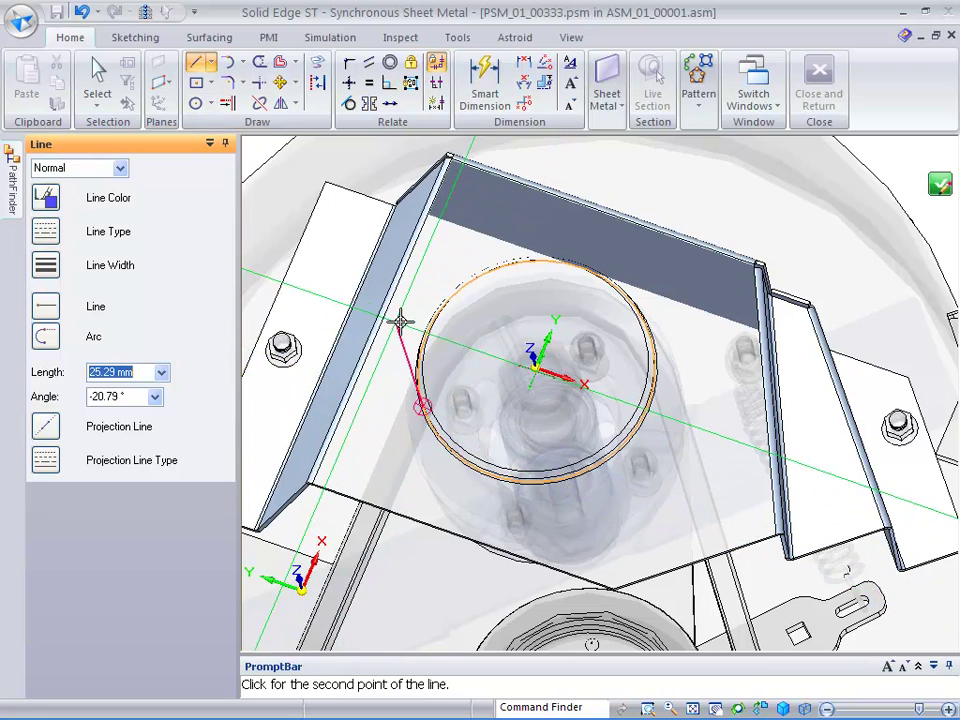
{"action": "left_click", "coordinate": [485, 203]}
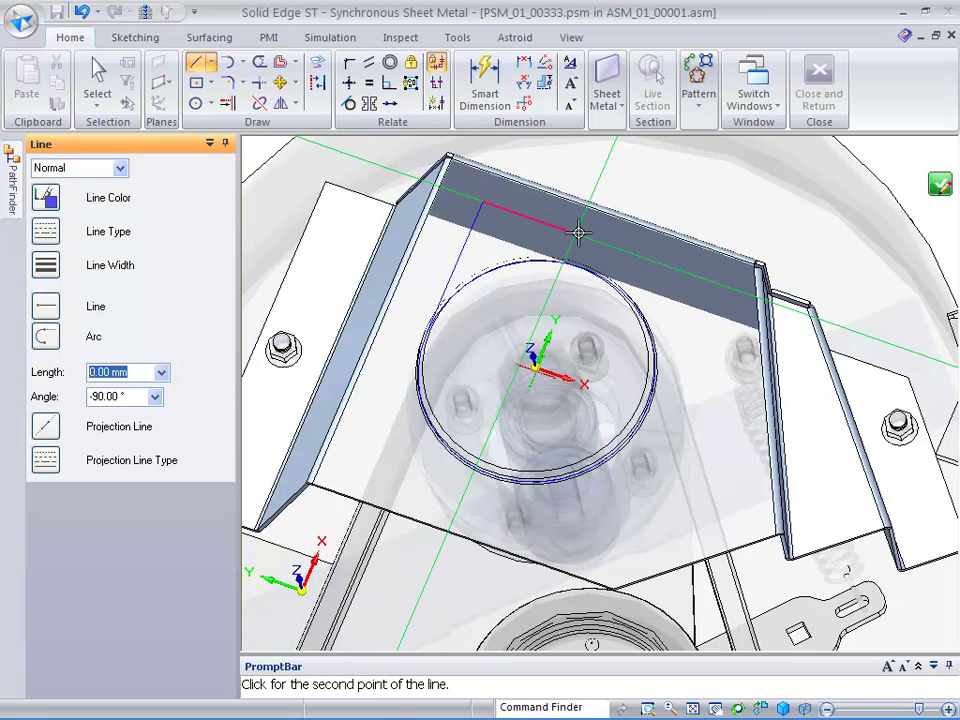
{"action": "left_click", "coordinate": [714, 283]}
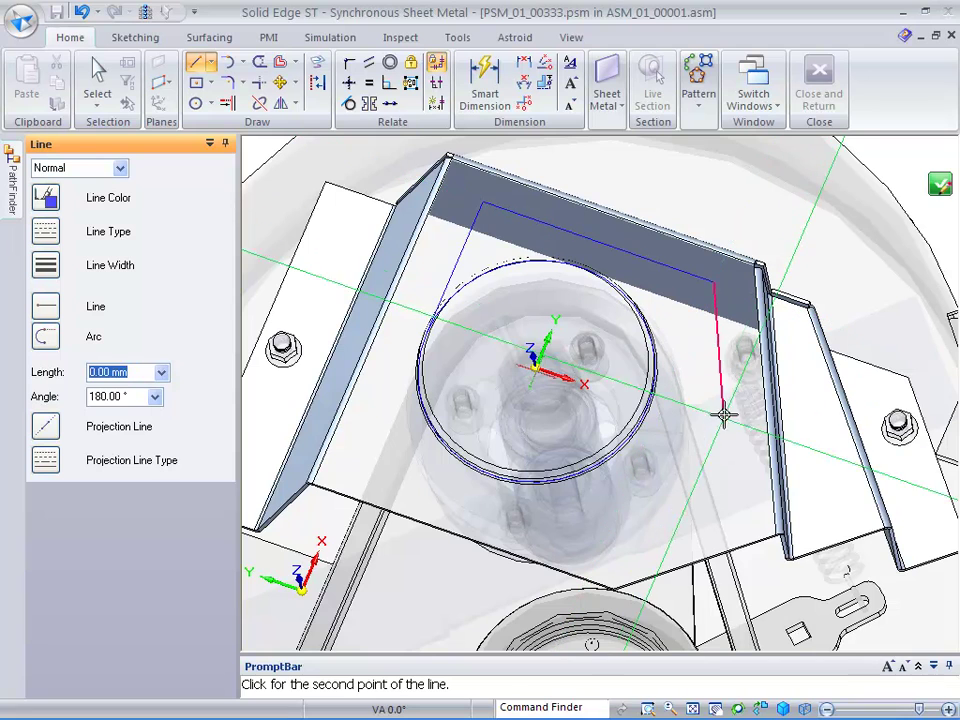
{"action": "left_click", "coordinate": [716, 470]}
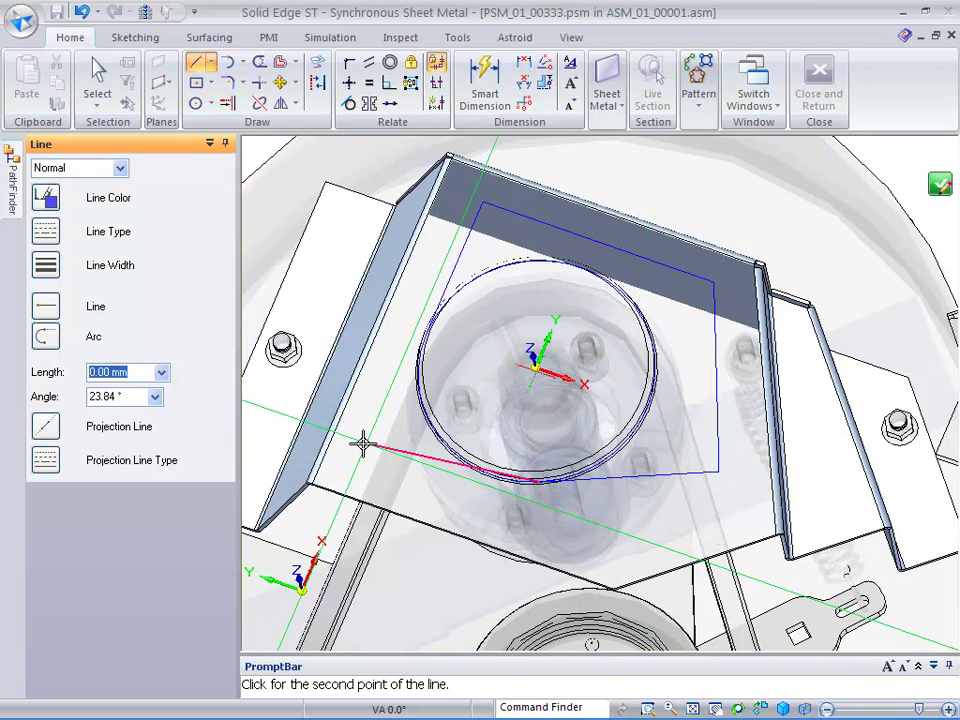
{"action": "key", "text": "Escape"}
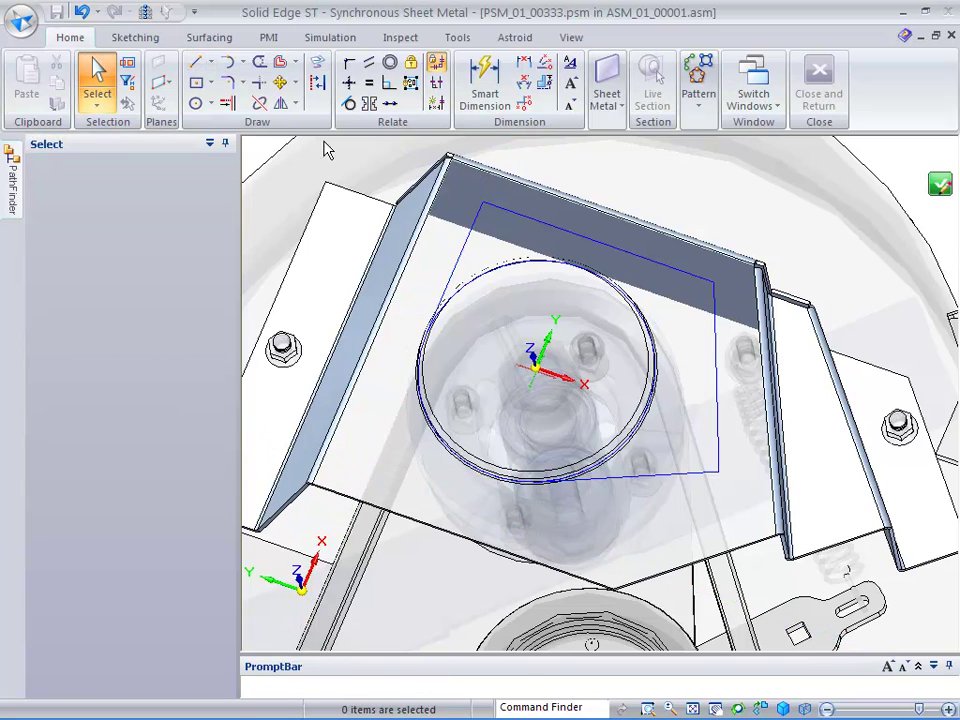
Make the chain's step-wall side and front lines parallel to the adjacent cover edges, and trim the circle to its outer arc to finish the profile.
{"action": "left_click", "coordinate": [369, 63]}
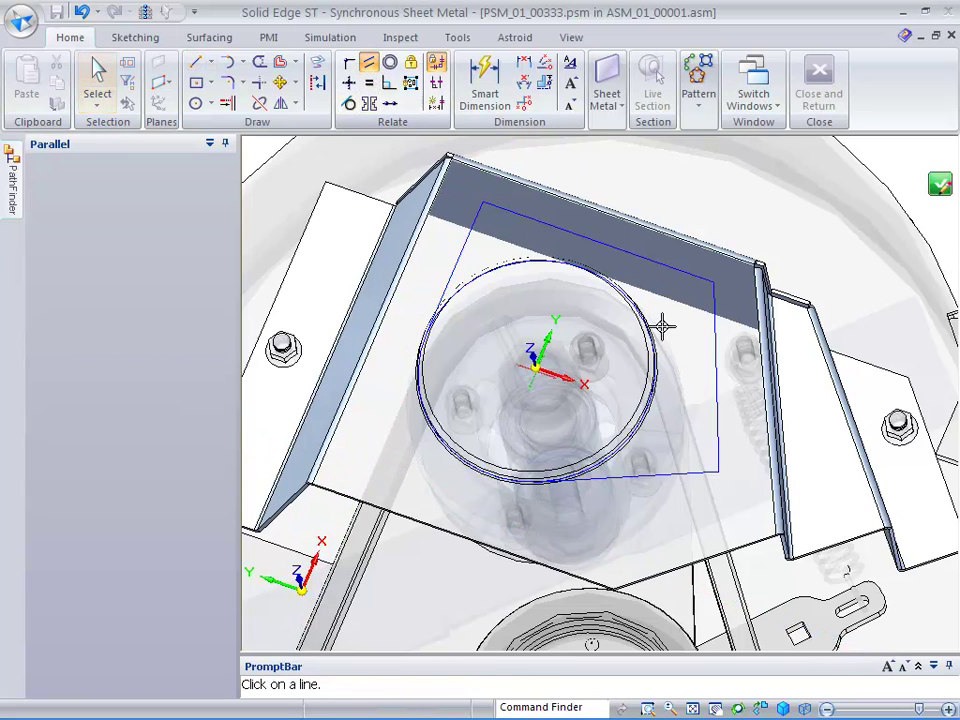
{"action": "left_click", "coordinate": [762, 345]}
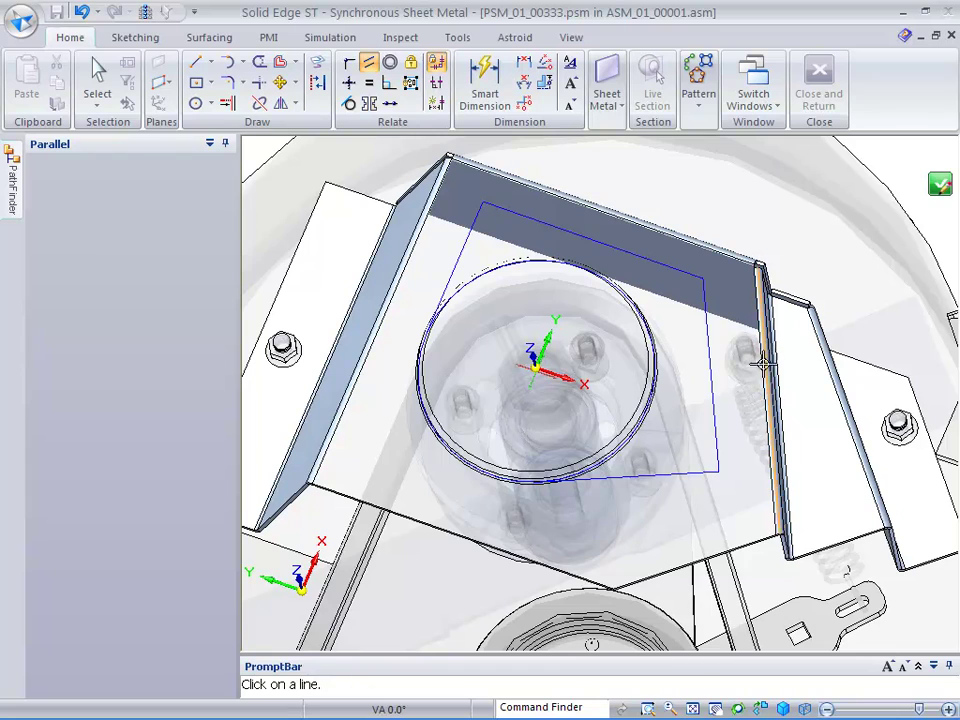
{"action": "left_click", "coordinate": [822, 549]}
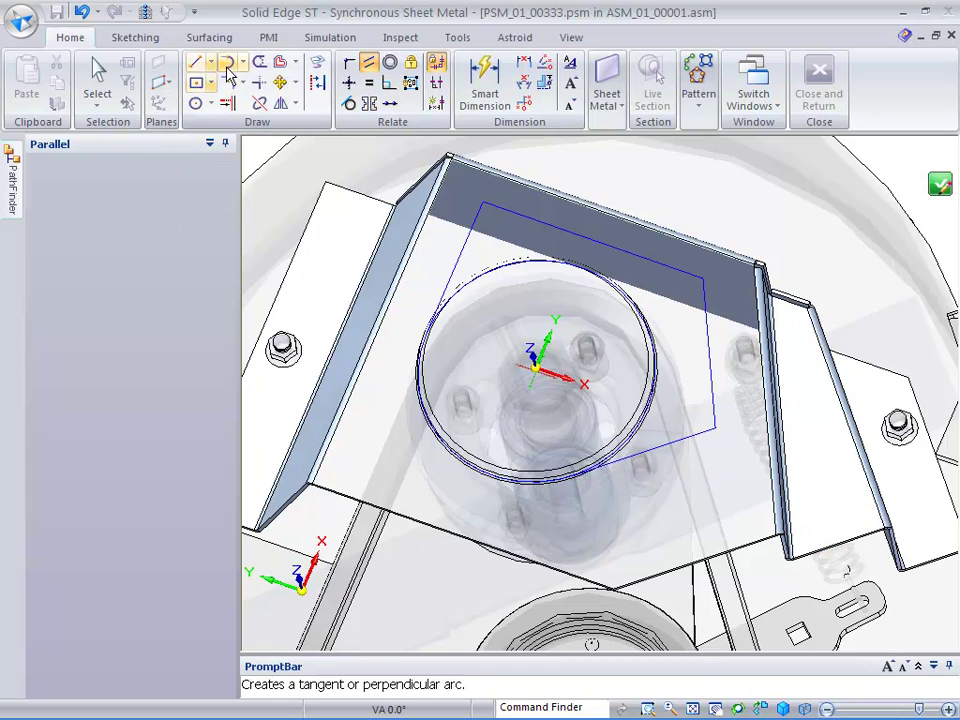
{"action": "left_click", "coordinate": [259, 62]}
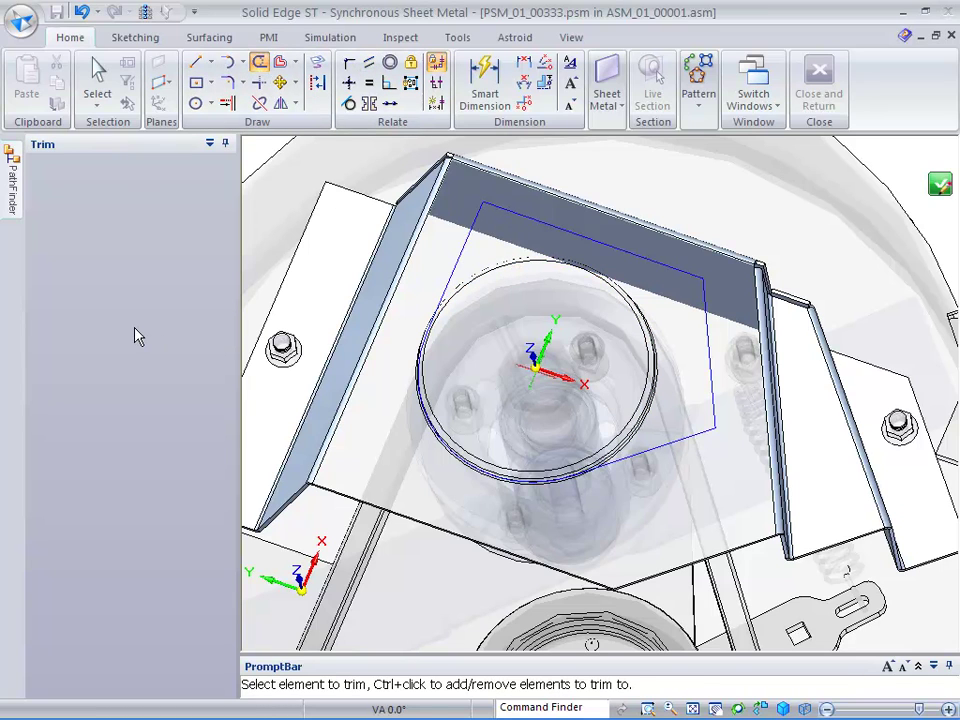
{"action": "key", "text": "Escape"}
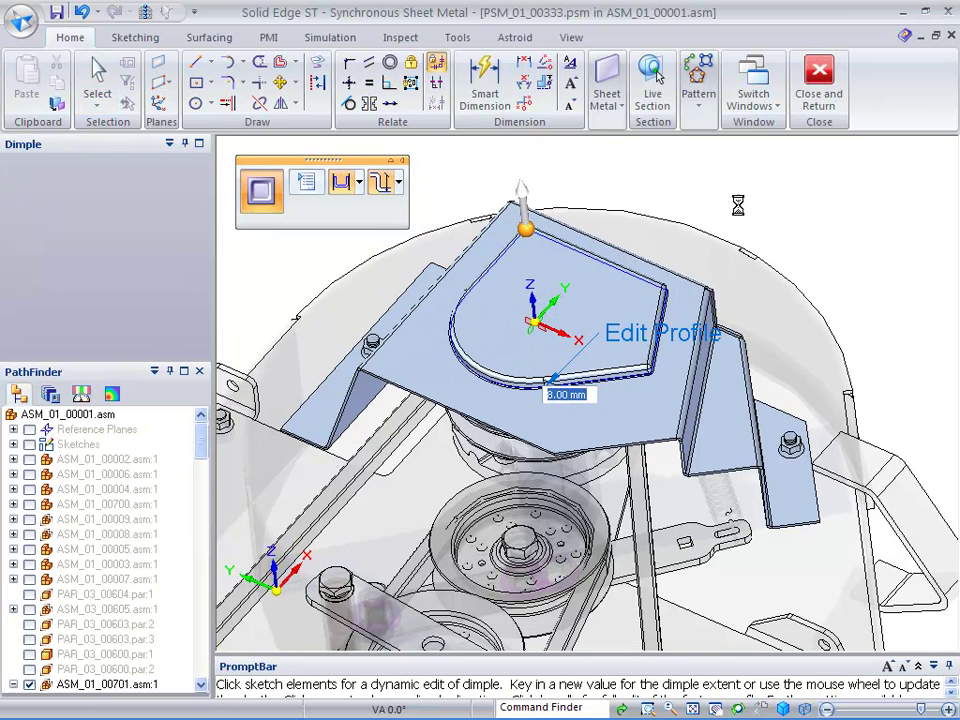
Accept the reshaped dimple and project the bolt outlines onto both mounting flange faces as sketch circles.
{"action": "left_click", "coordinate": [740, 211]}
{"action": "left_click", "coordinate": [752, 207]}
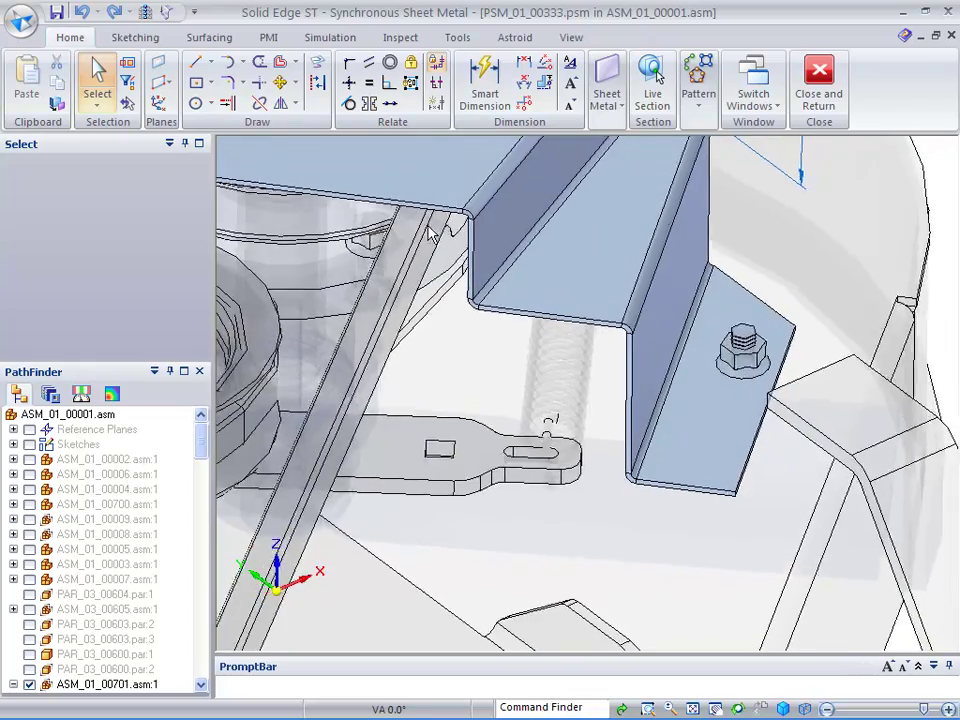
{"action": "left_click", "coordinate": [317, 62]}
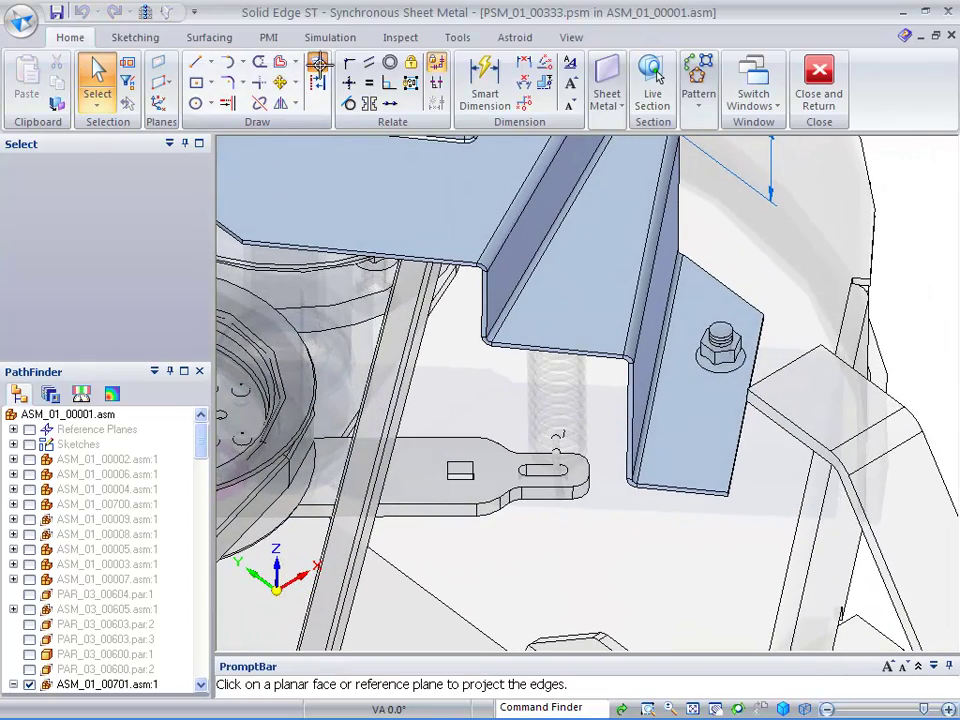
{"action": "left_click", "coordinate": [674, 432]}
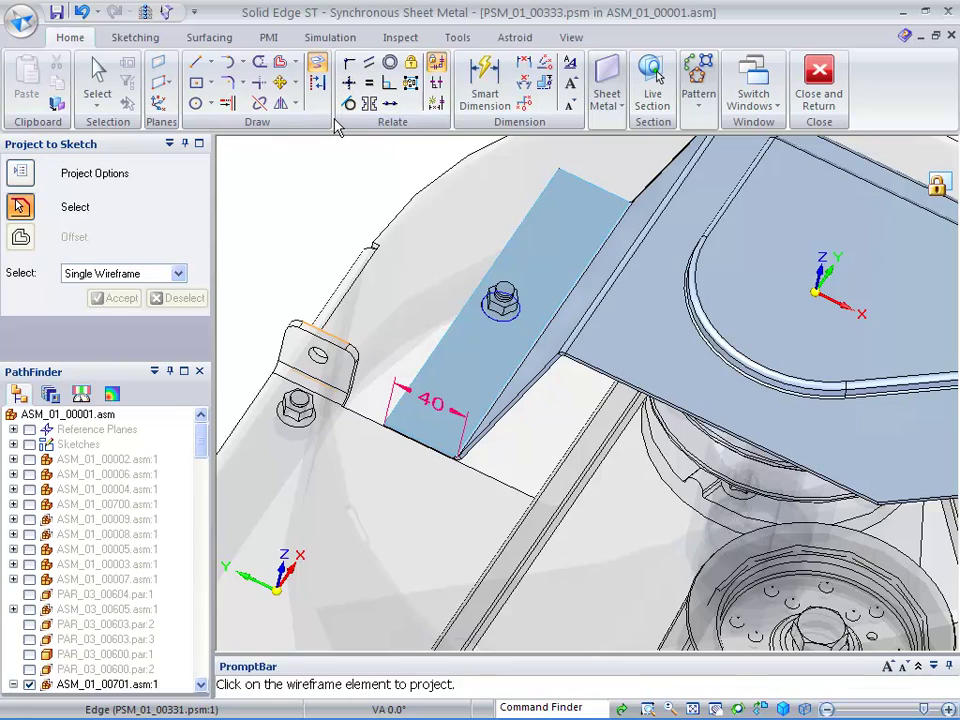
Place simple 10 mm diameter holes at the projected bolt circles on both mounting flanges.
{"action": "left_click", "coordinate": [604, 100]}
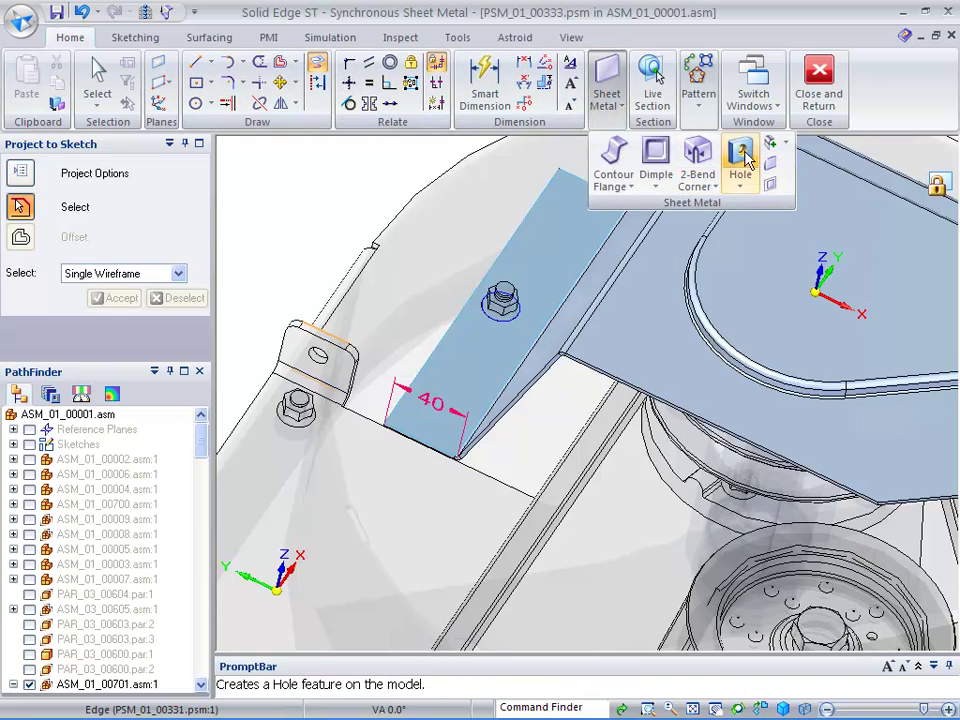
{"action": "left_click", "coordinate": [743, 158]}
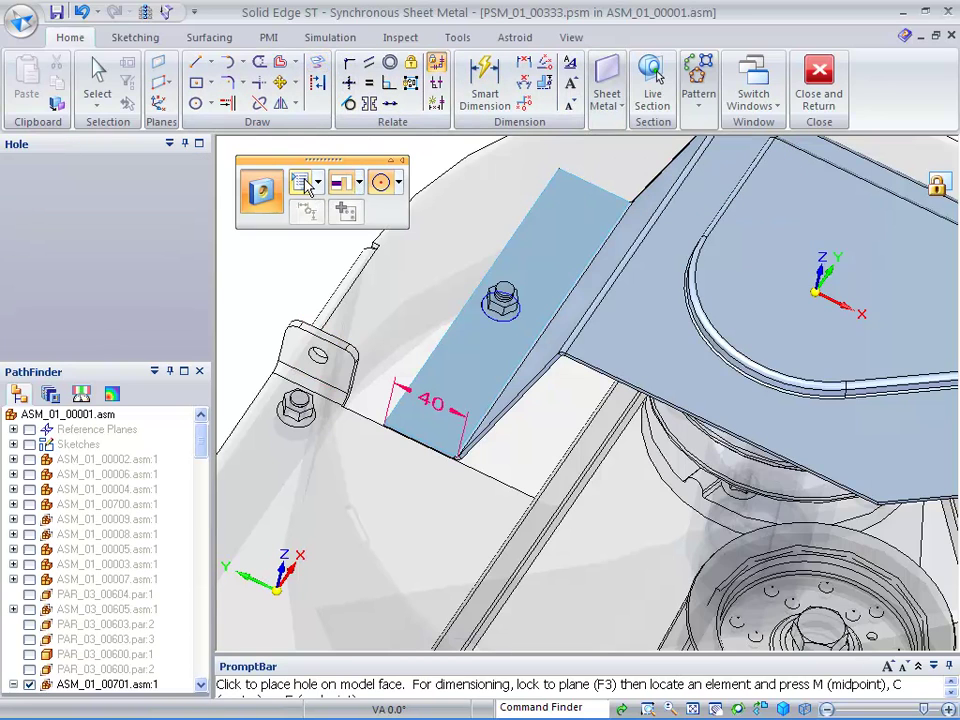
{"action": "left_click", "coordinate": [306, 183]}
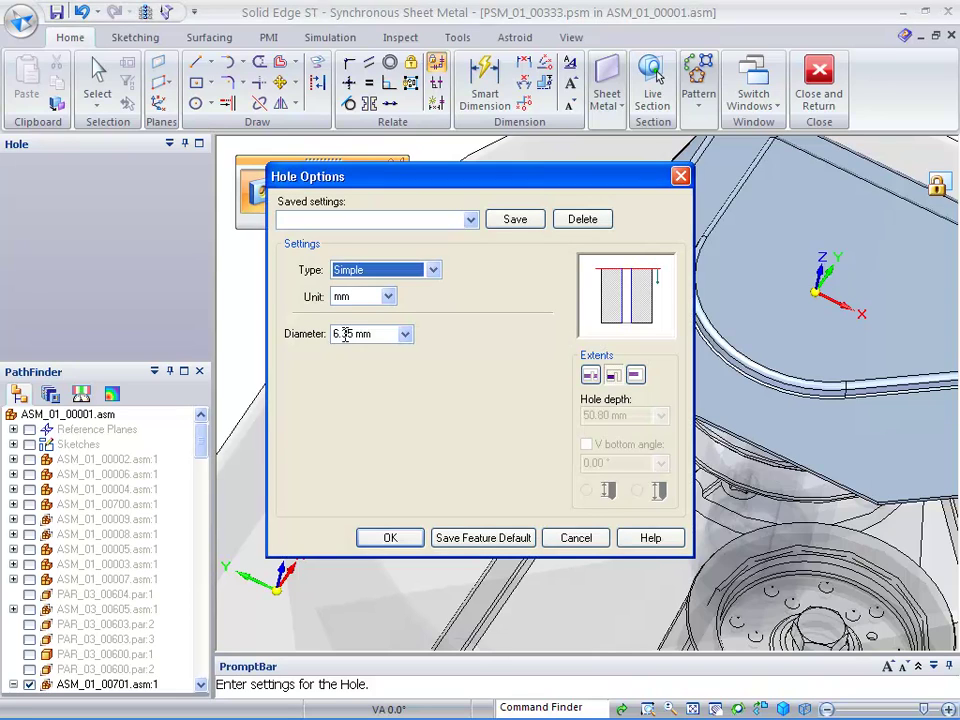
{"action": "left_click", "coordinate": [345, 334]}
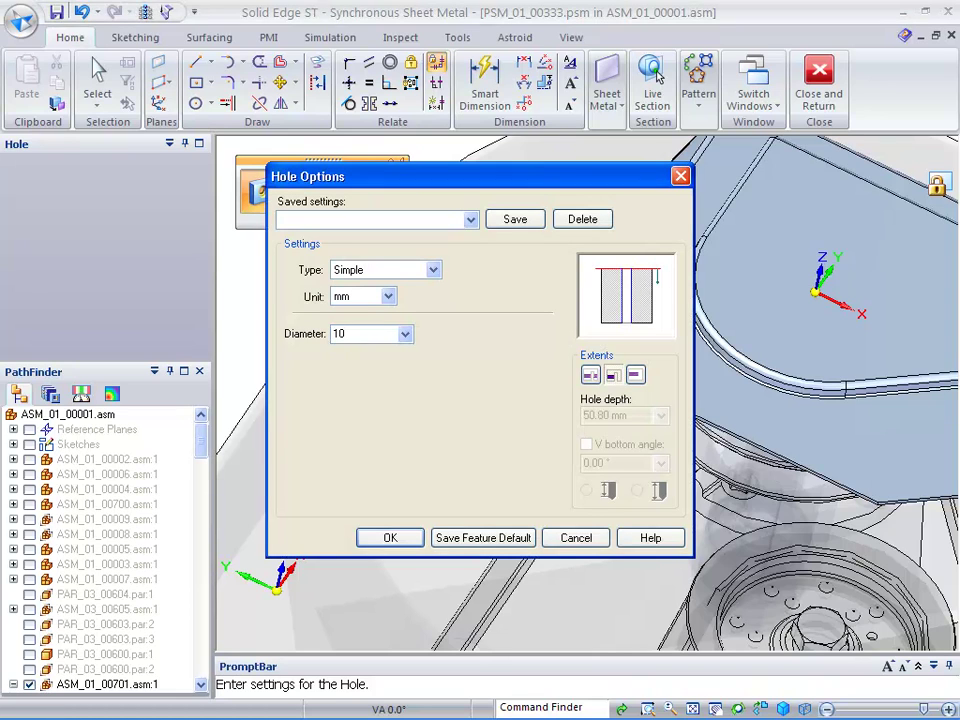
{"action": "left_click", "coordinate": [393, 538]}
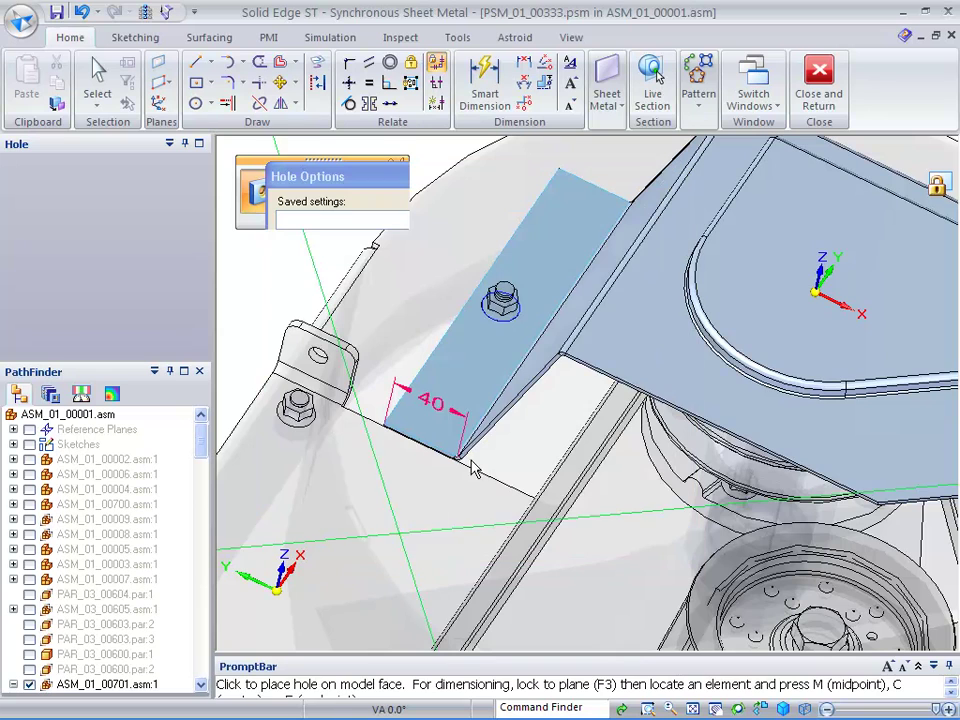
{"action": "left_click", "coordinate": [500, 305]}
{"action": "middle_click_drag", "start_coordinate": [489, 392], "coordinate": [640, 445]}
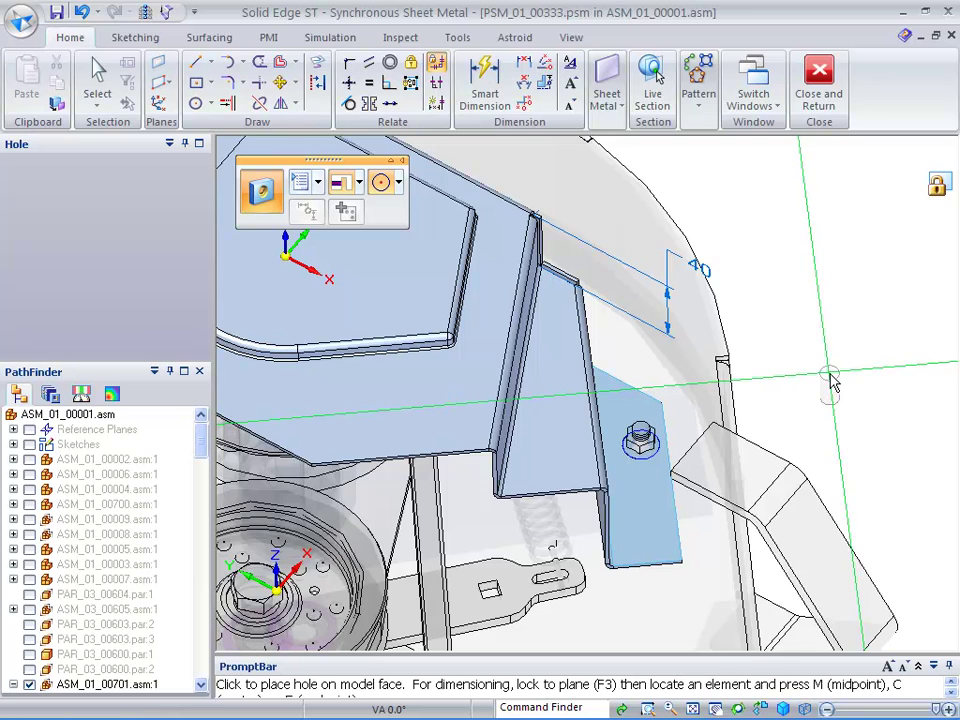
{"action": "key", "text": "Escape"}
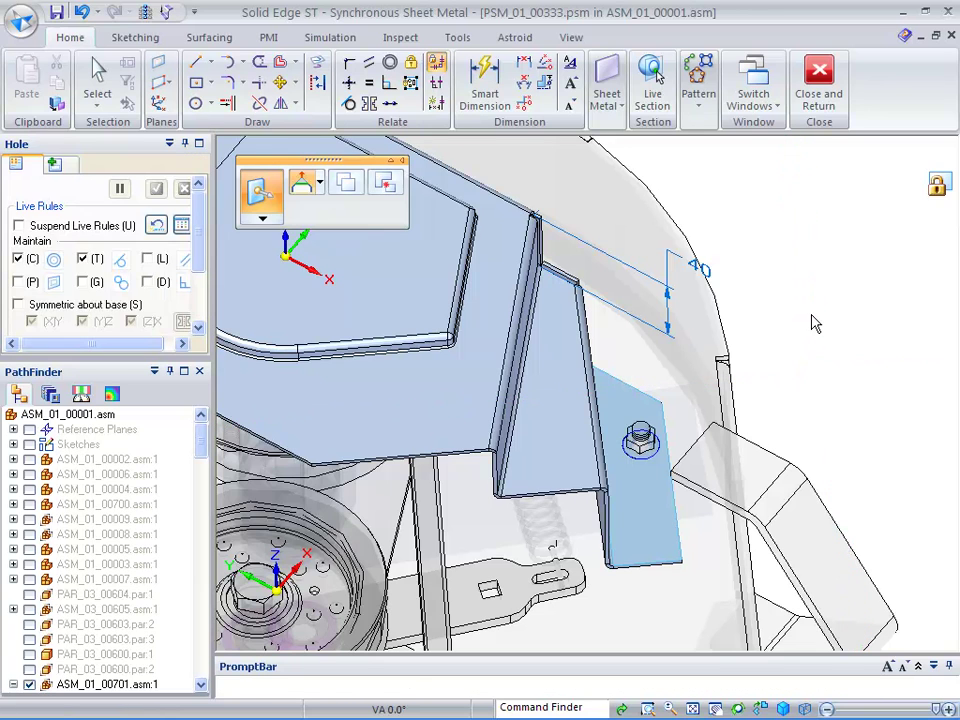
Hide the surrounding assembly and round the outer corners of both mounting flanges with a 10 mm radius.
{"action": "left_click", "coordinate": [147, 16]}
{"action": "left_click", "coordinate": [147, 16]}
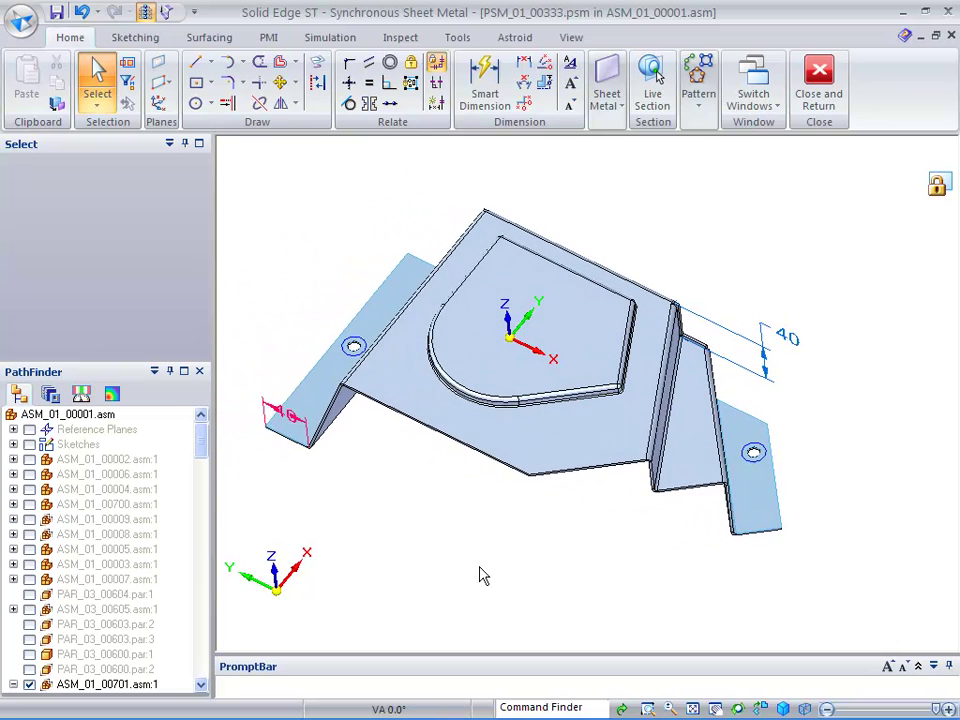
{"action": "left_click", "coordinate": [603, 106]}
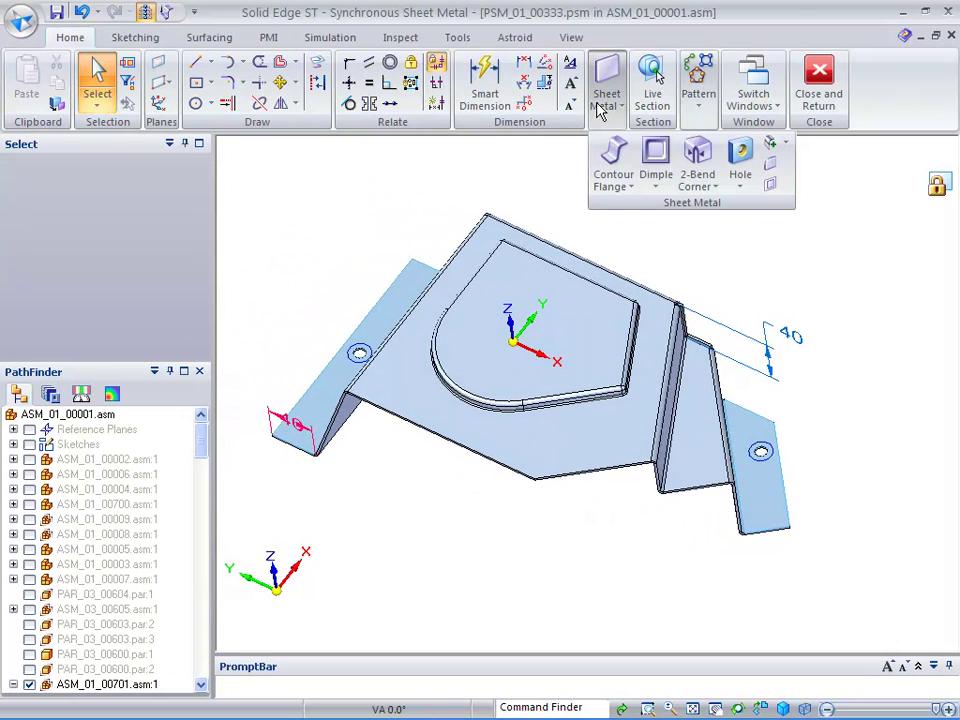
{"action": "left_click", "coordinate": [770, 164]}
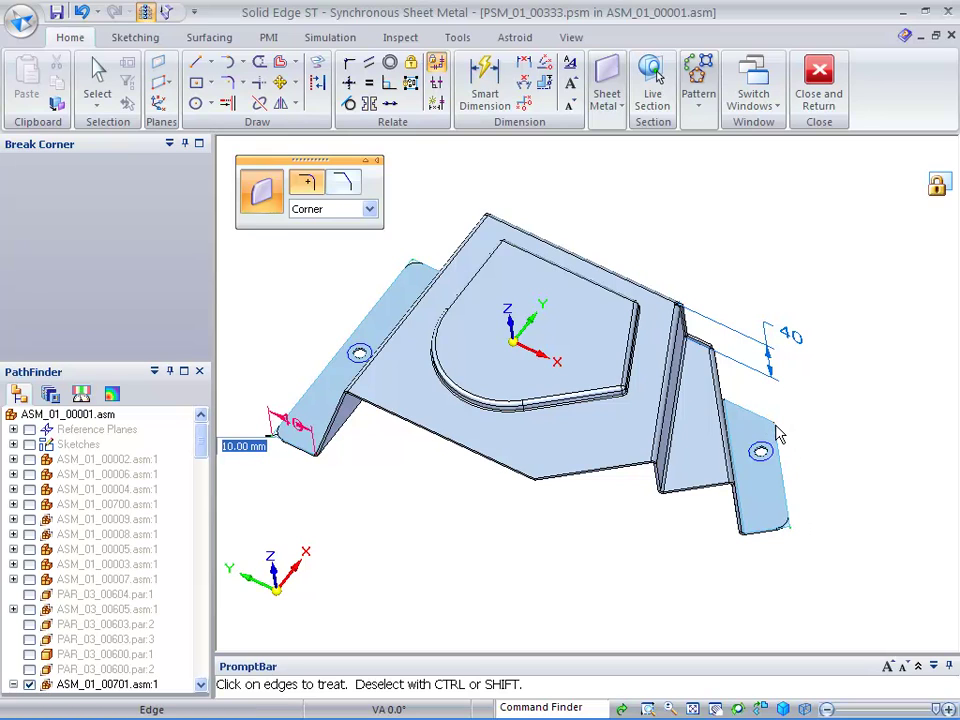
{"action": "key", "text": "Return"}
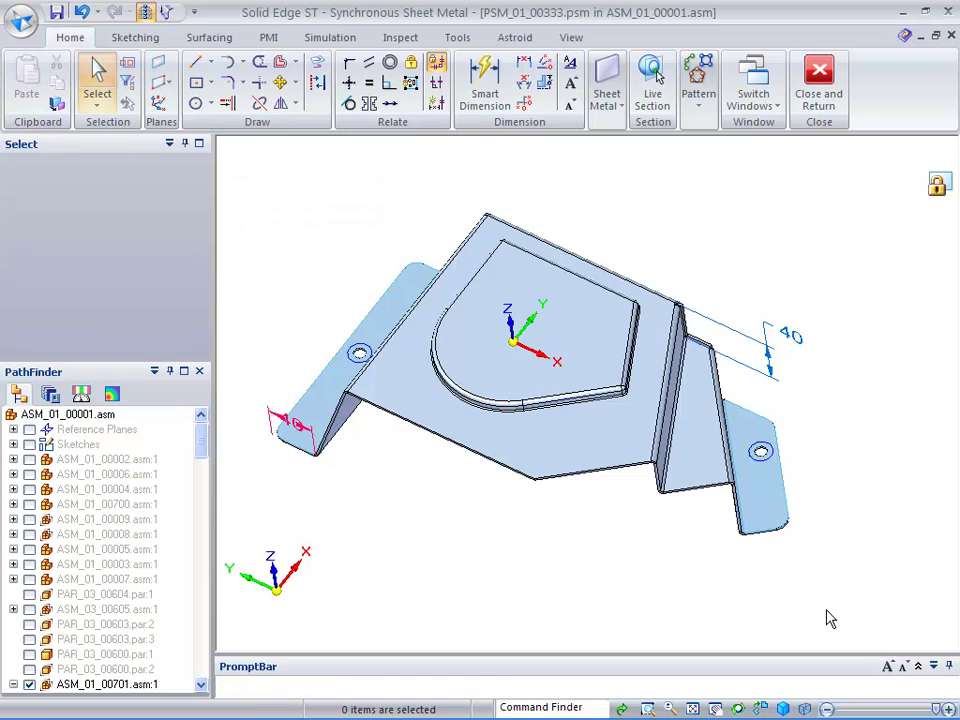
Hide all sketches on the cover.
{"action": "right_click", "coordinate": [452, 562]}
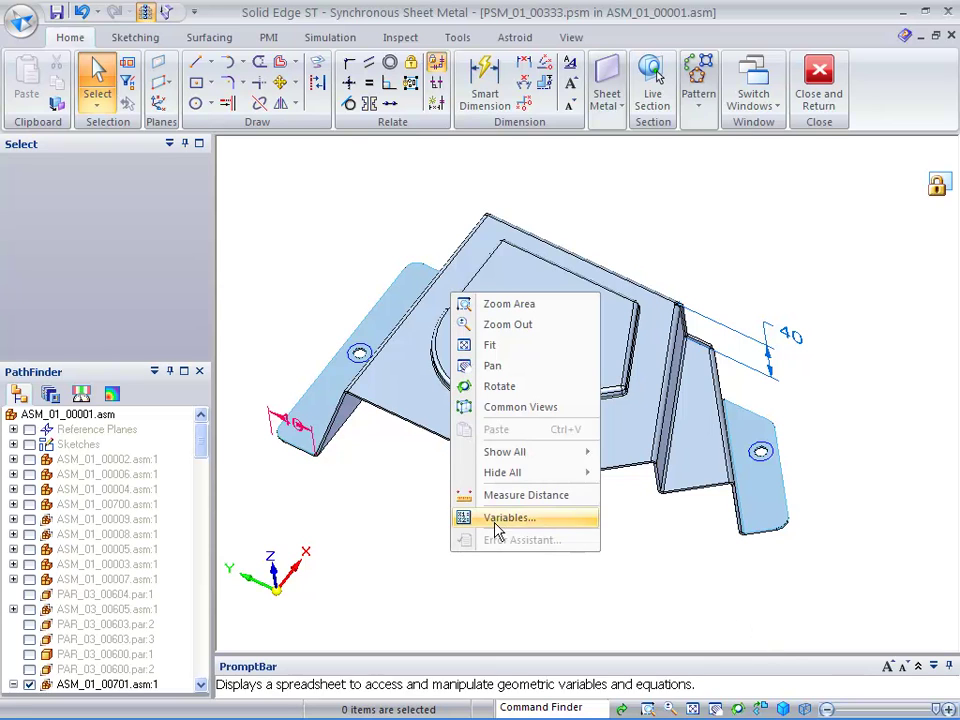
{"action": "mouse_move", "coordinate": [495, 472]}
{"action": "left_click", "coordinate": [656, 521]}
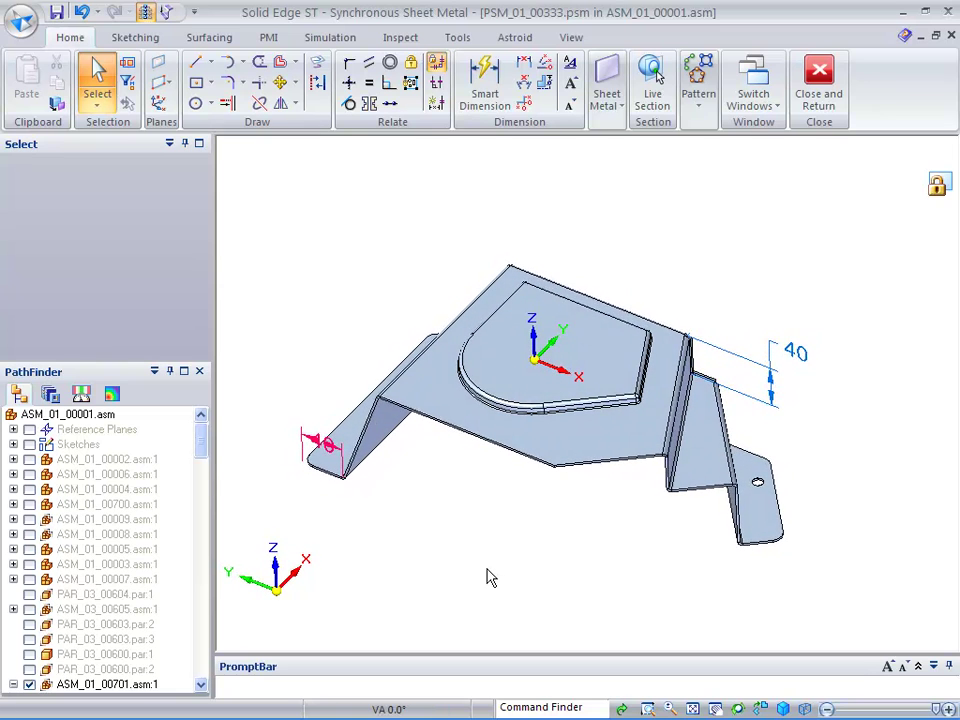
Create the cover's flat pattern with its top face oriented upward and aligned to that face's edge, and return to the design model.
{"action": "left_click", "coordinate": [457, 37]}
{"action": "left_click", "coordinate": [50, 82]}
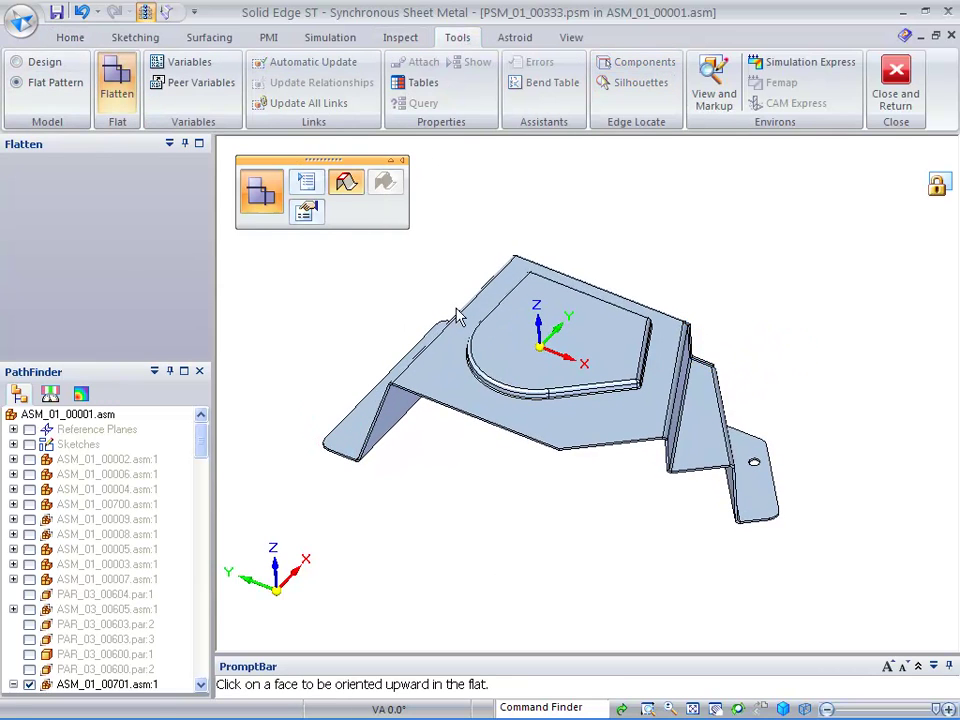
{"action": "left_click", "coordinate": [499, 279]}
{"action": "left_click", "coordinate": [523, 266]}
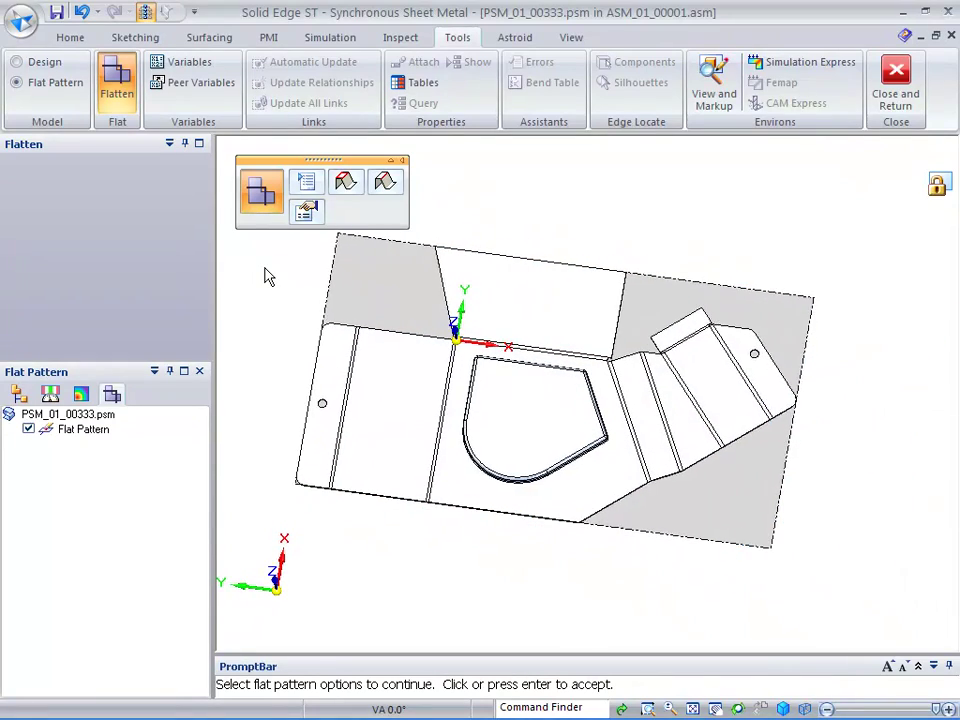
{"action": "left_click", "coordinate": [40, 63]}
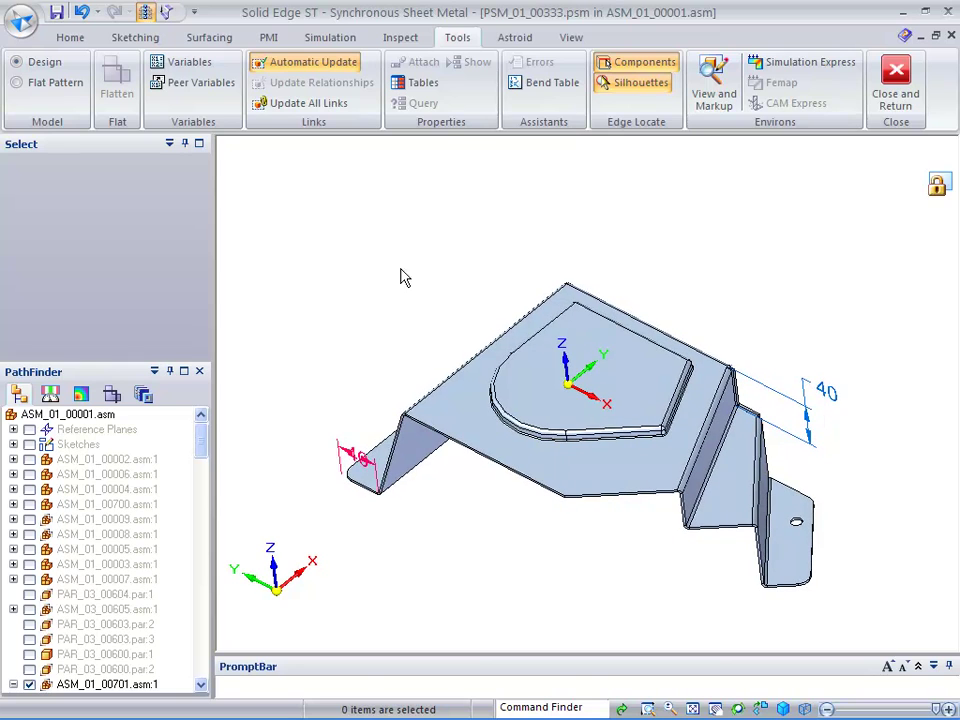
Open the cover's bend table and arrange its narrowed window clear of the numbered bend callouts on the model.
{"action": "left_click", "coordinate": [540, 84]}
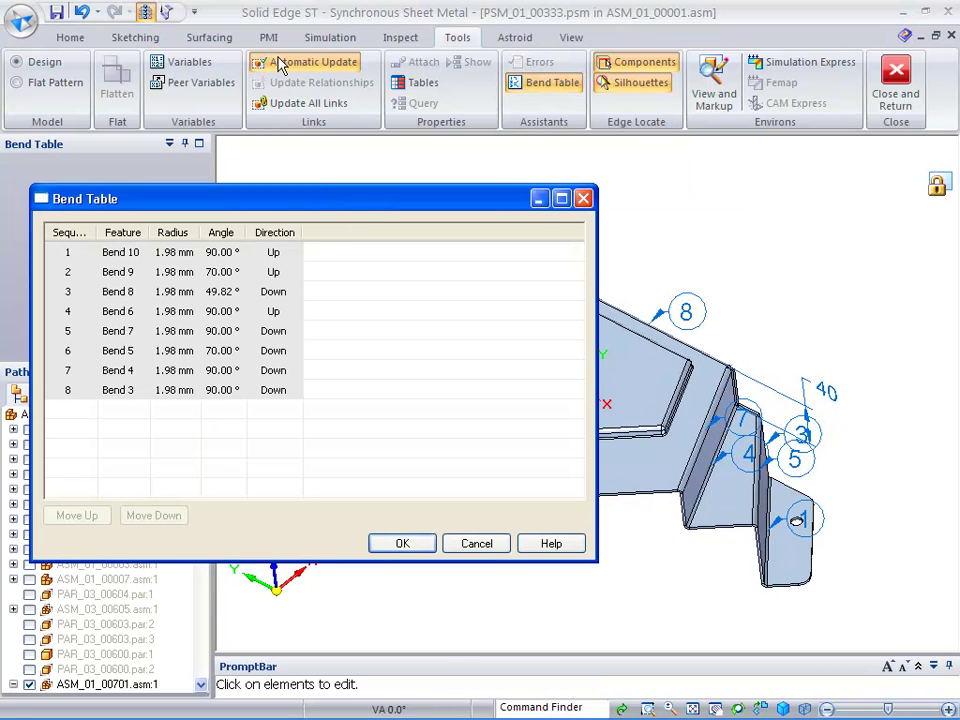
{"action": "left_click_drag", "start_coordinate": [268, 198], "coordinate": [211, 52]}
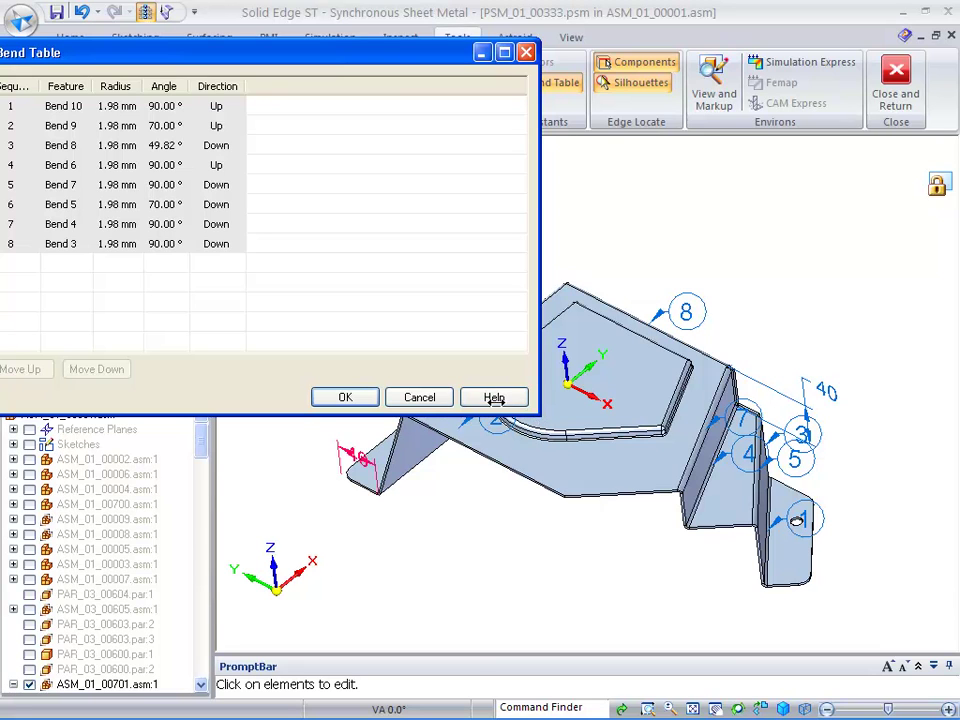
{"action": "left_click_drag", "start_coordinate": [313, 390], "coordinate": [251, 390]}
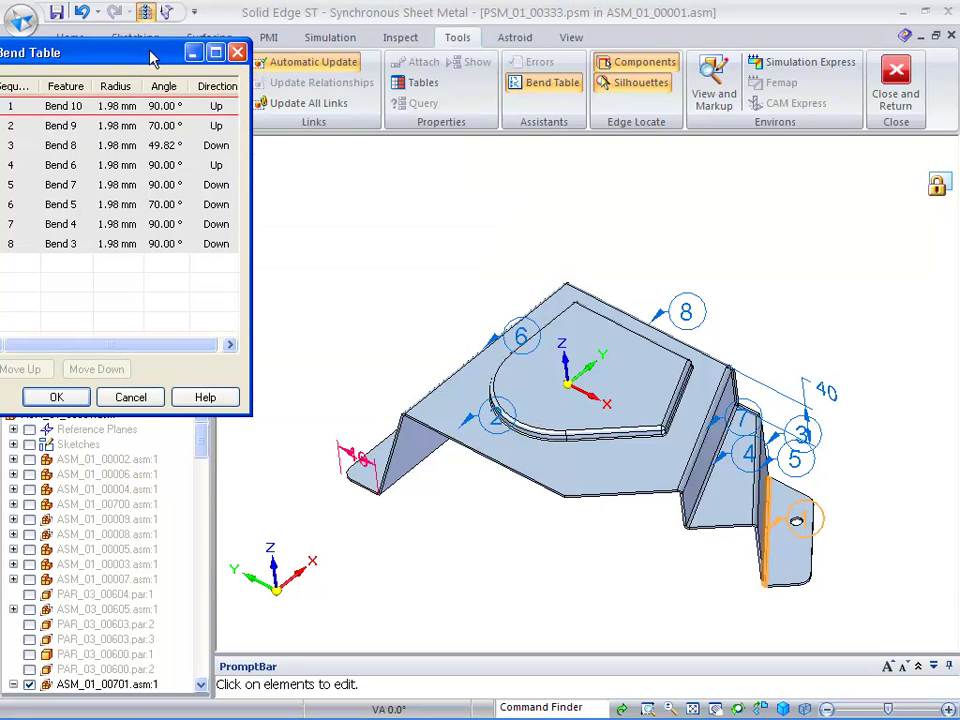
{"action": "left_click_drag", "start_coordinate": [116, 54], "coordinate": [385, 90]}
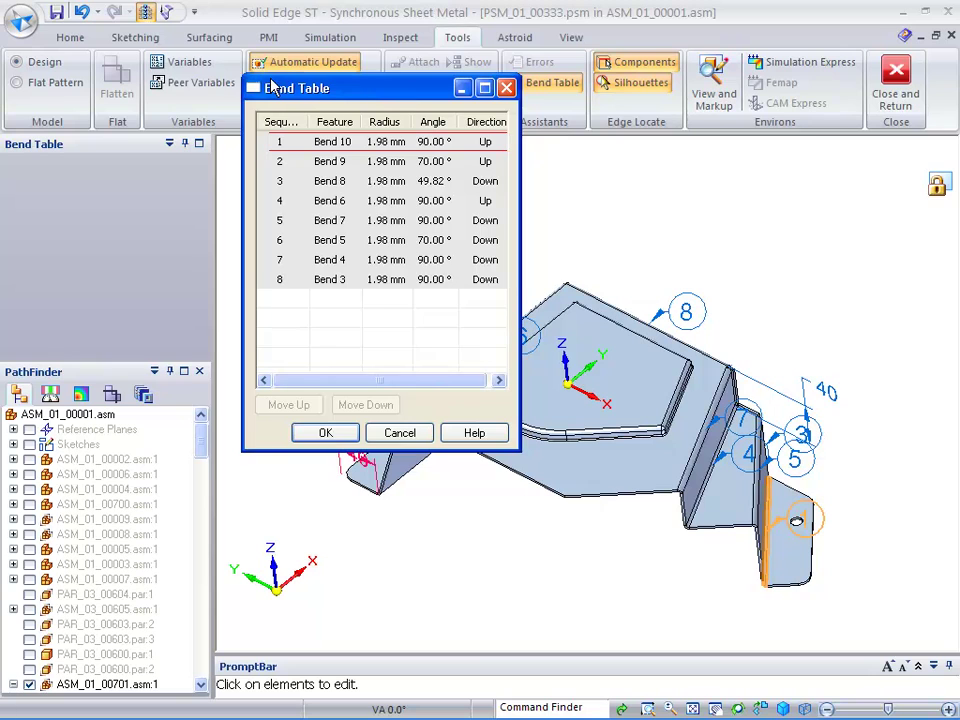
{"action": "left_click_drag", "start_coordinate": [275, 88], "coordinate": [164, 77]}
Move Bend 3 to the first position in the bend sequence and accept the bend table.
{"action": "left_click", "coordinate": [198, 270]}
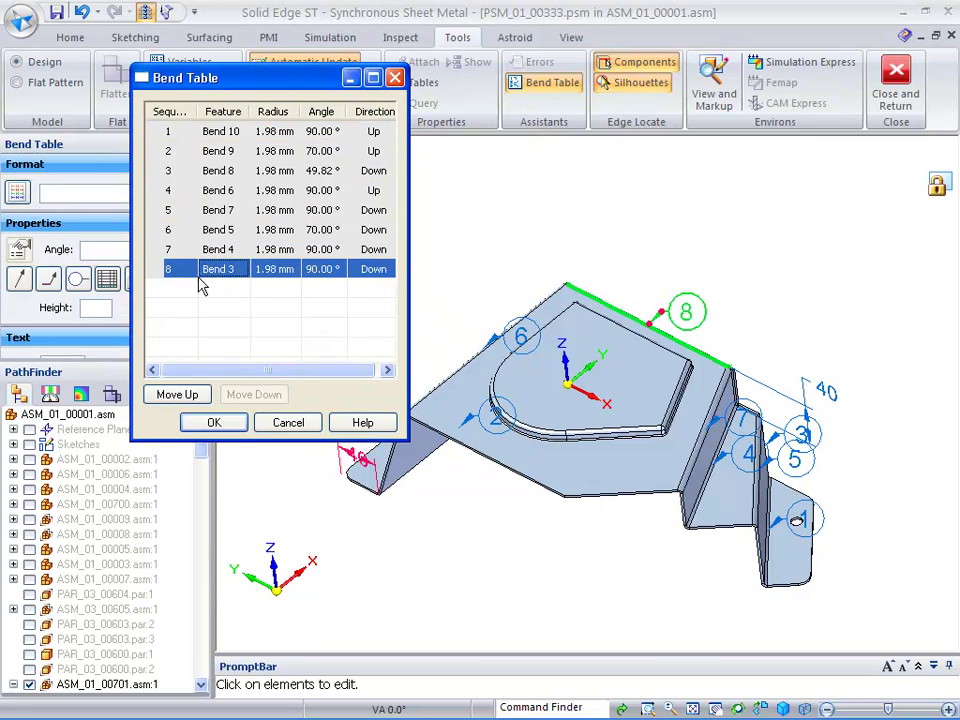
{"action": "left_click", "coordinate": [177, 394]}
{"action": "left_click", "coordinate": [177, 394]}
{"action": "left_click", "coordinate": [178, 396]}
{"action": "left_click", "coordinate": [178, 396]}
{"action": "left_click", "coordinate": [178, 396]}
{"action": "left_click", "coordinate": [178, 396]}
{"action": "left_click", "coordinate": [178, 396]}
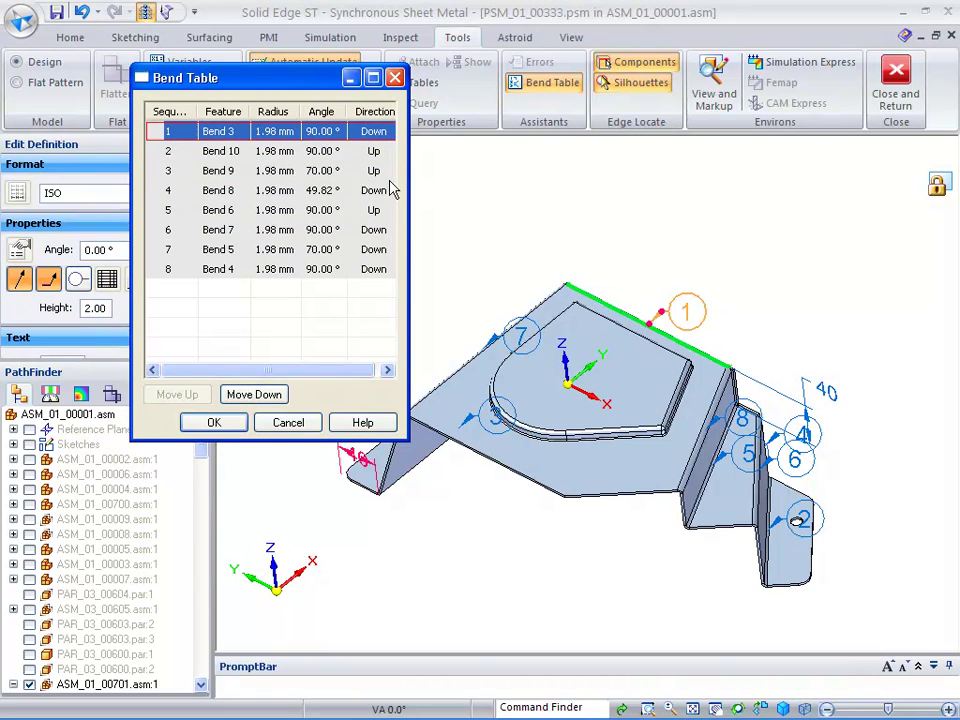
{"action": "left_click", "coordinate": [572, 242]}
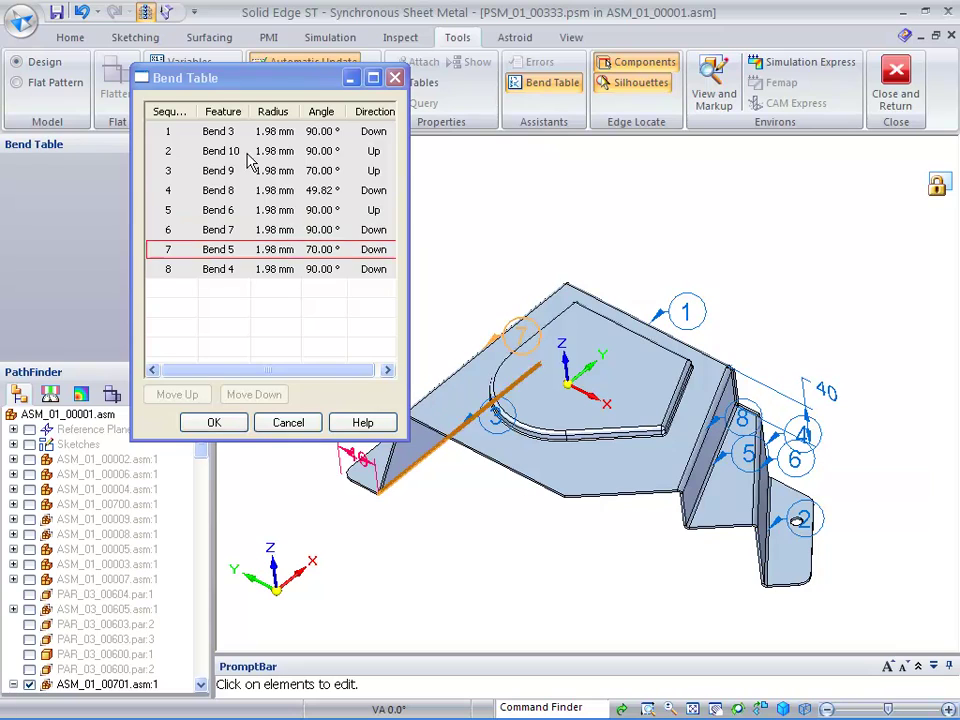
{"action": "left_click", "coordinate": [214, 423]}
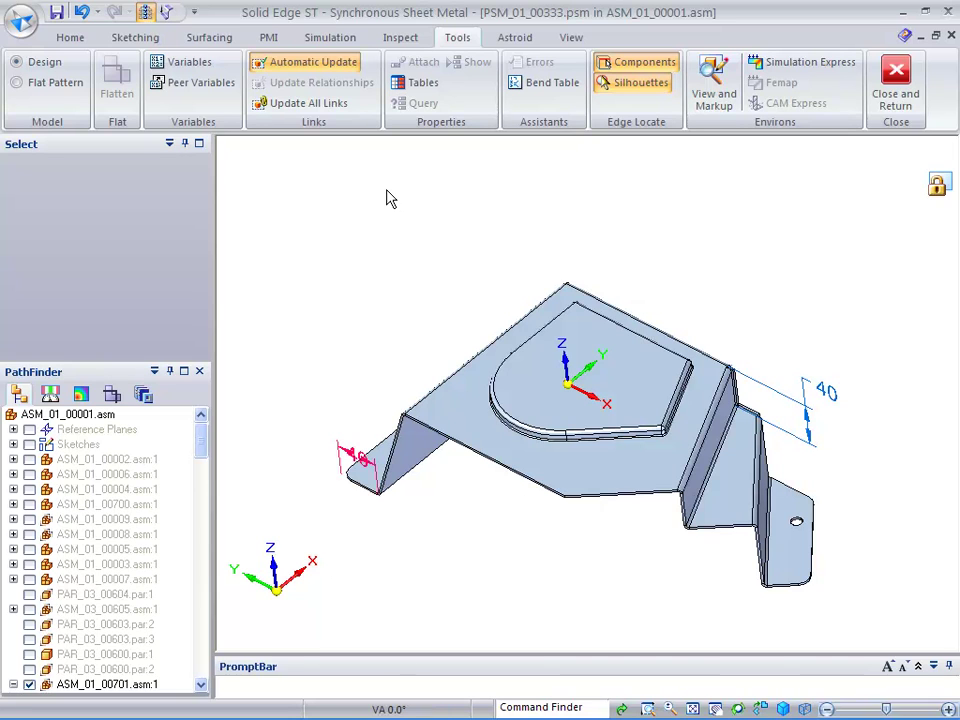
Create a drawing of the cover from the Quicksheet template sheet metal draft.dft without the drawing view wizard.
{"action": "left_click", "coordinate": [20, 22]}
{"action": "mouse_move", "coordinate": [52, 62]}
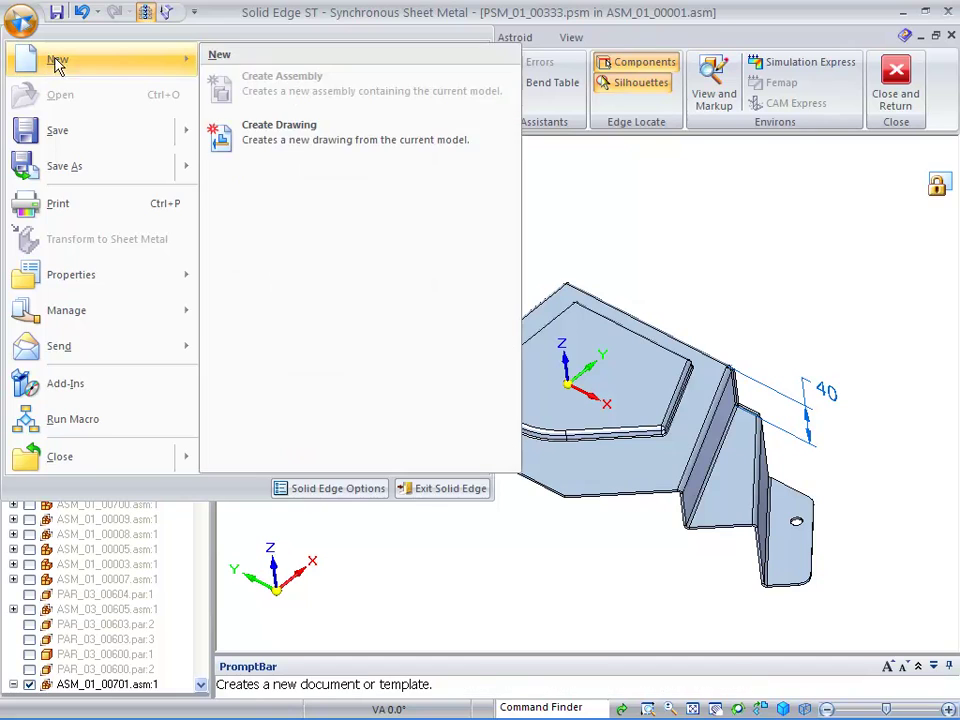
{"action": "left_click", "coordinate": [300, 140]}
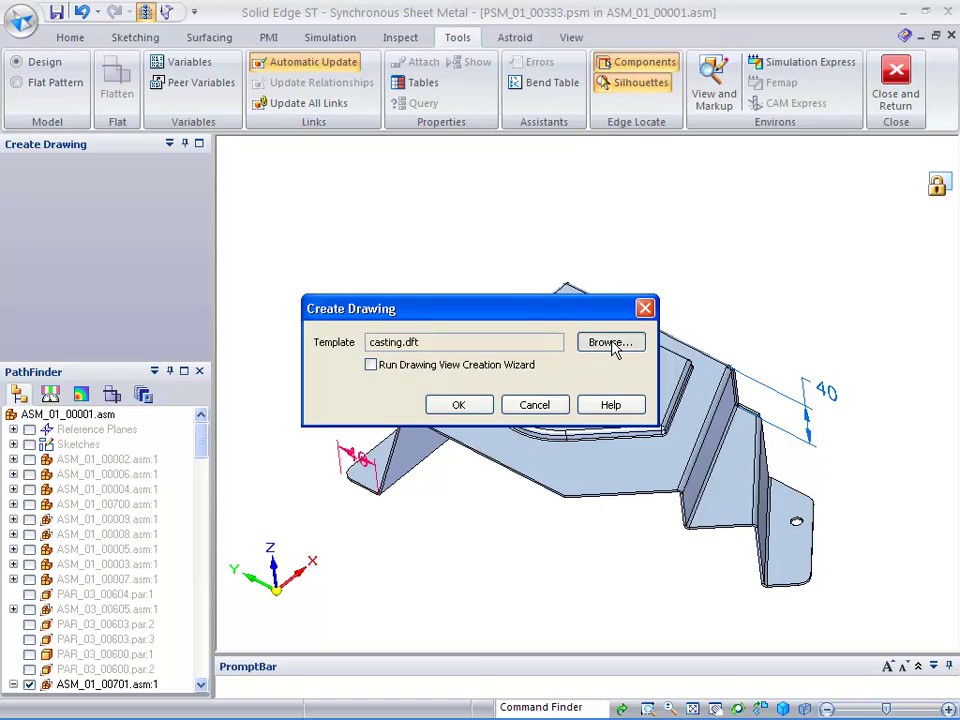
{"action": "left_click", "coordinate": [610, 342]}
{"action": "left_click", "coordinate": [329, 230]}
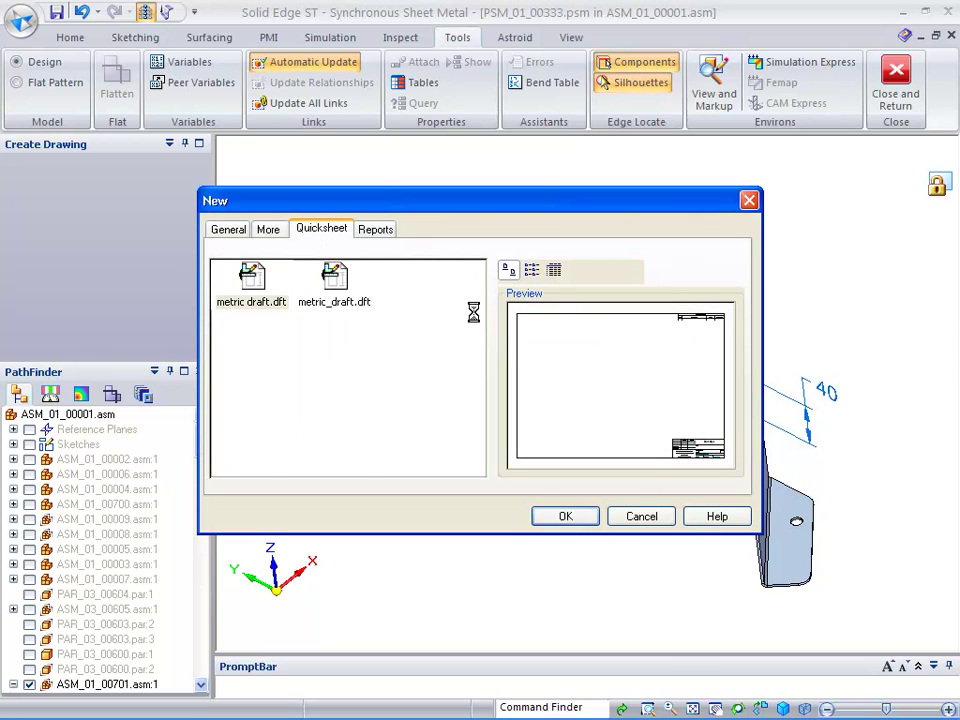
{"action": "left_click_drag", "start_coordinate": [477, 325], "coordinate": [477, 448]}
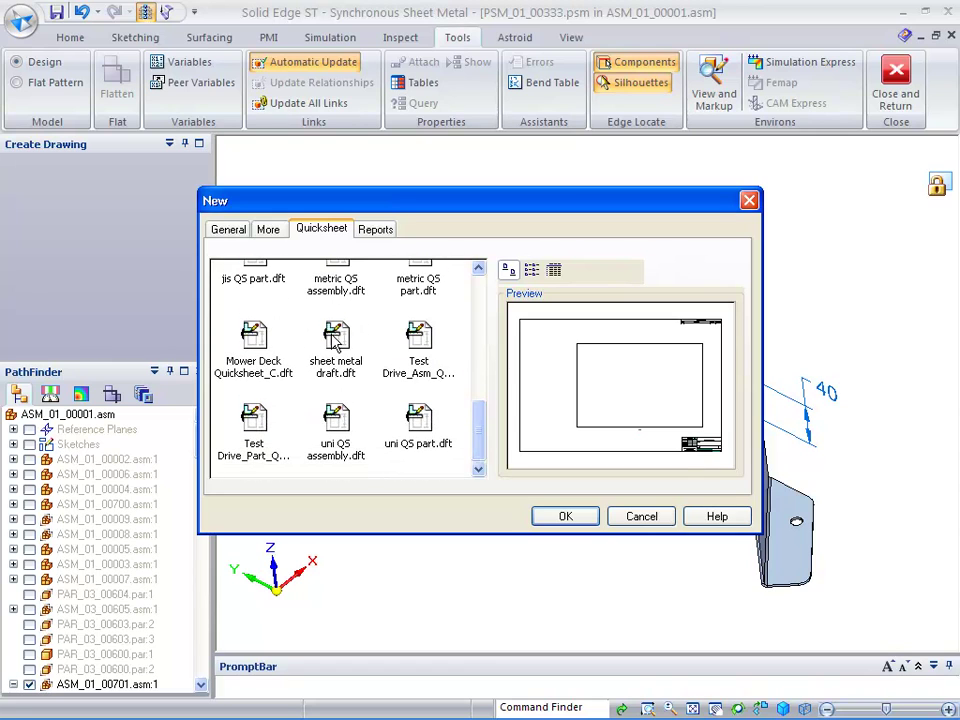
{"action": "left_click", "coordinate": [336, 340]}
{"action": "left_click", "coordinate": [563, 520]}
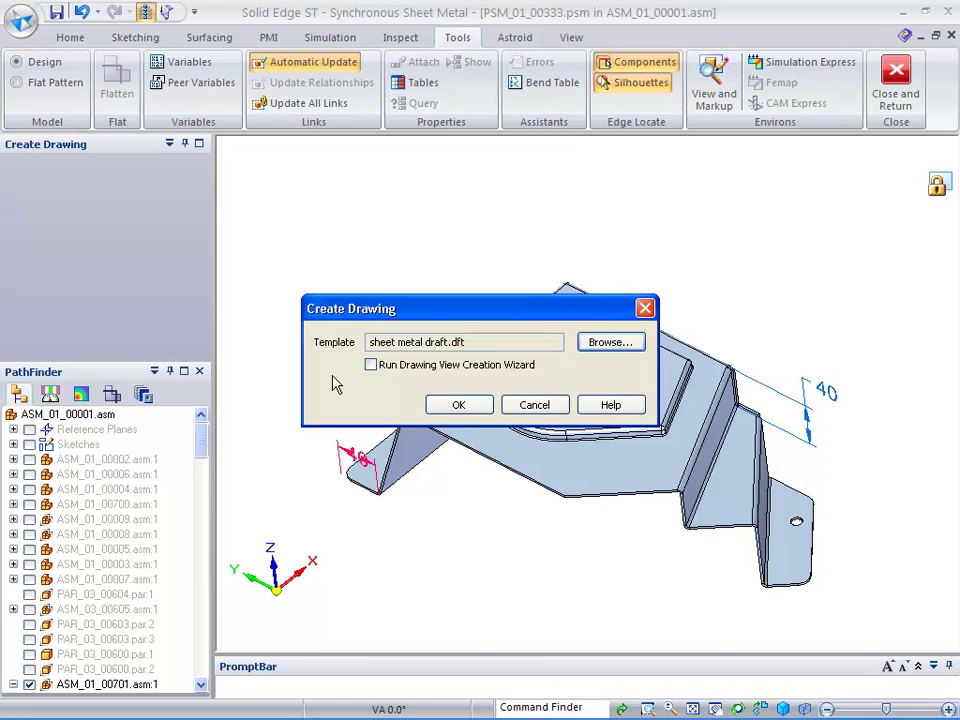
{"action": "left_click", "coordinate": [455, 408]}
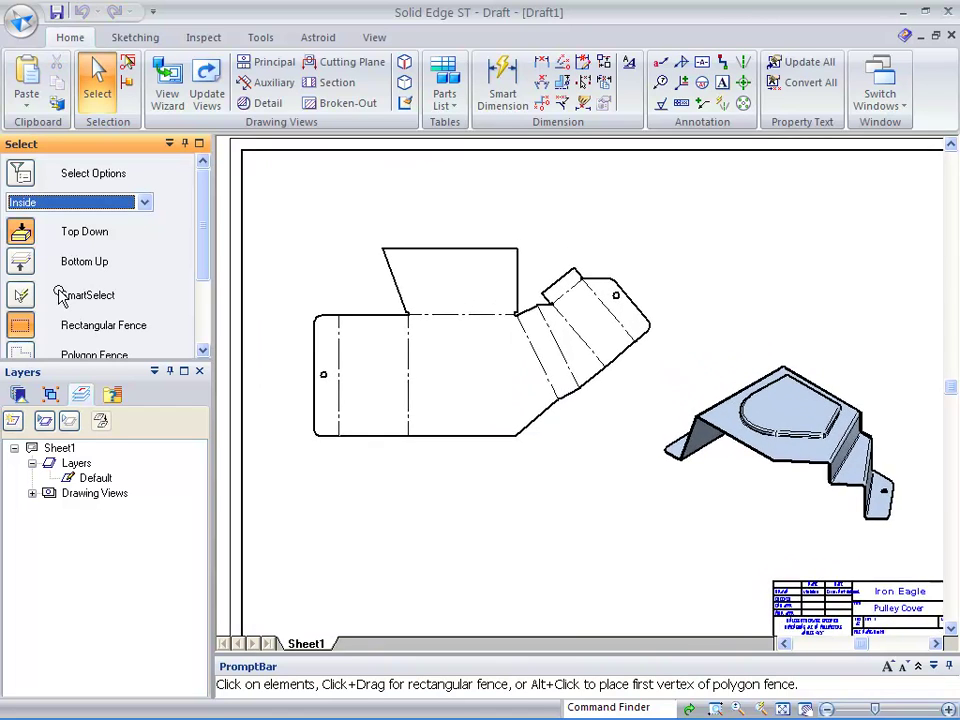
Place a Normal-style bend table for the flat pattern view in the sheet's upper right area, with automatic bend callouts inline with the centerlines.
{"action": "left_click", "coordinate": [444, 100]}
{"action": "left_click", "coordinate": [485, 147]}
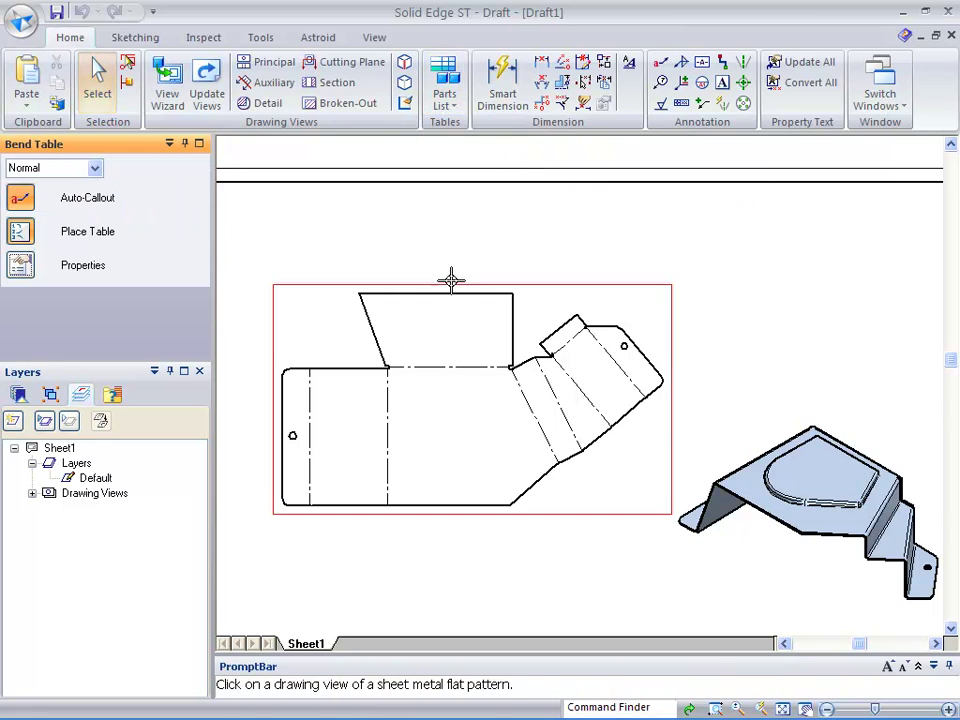
{"action": "left_click", "coordinate": [449, 286]}
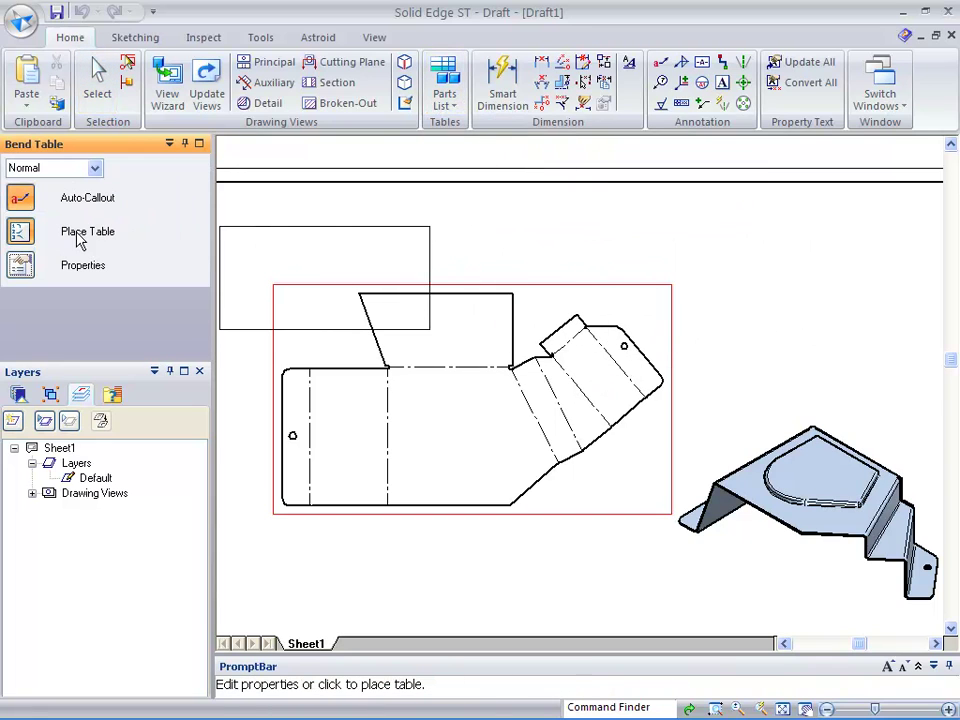
{"action": "left_click", "coordinate": [20, 265]}
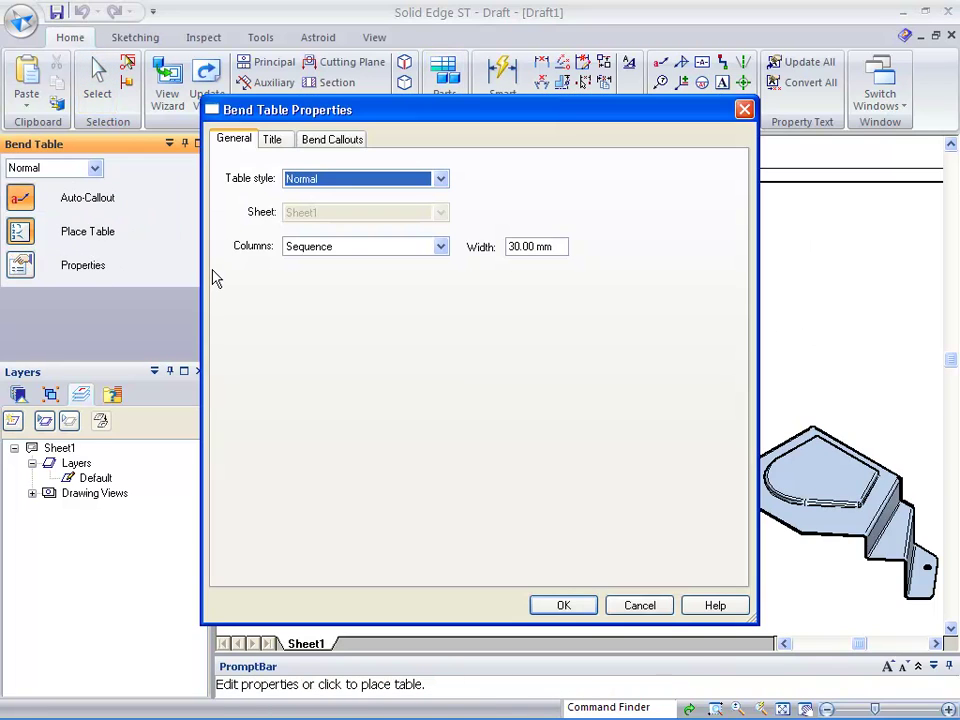
{"action": "left_click", "coordinate": [271, 141]}
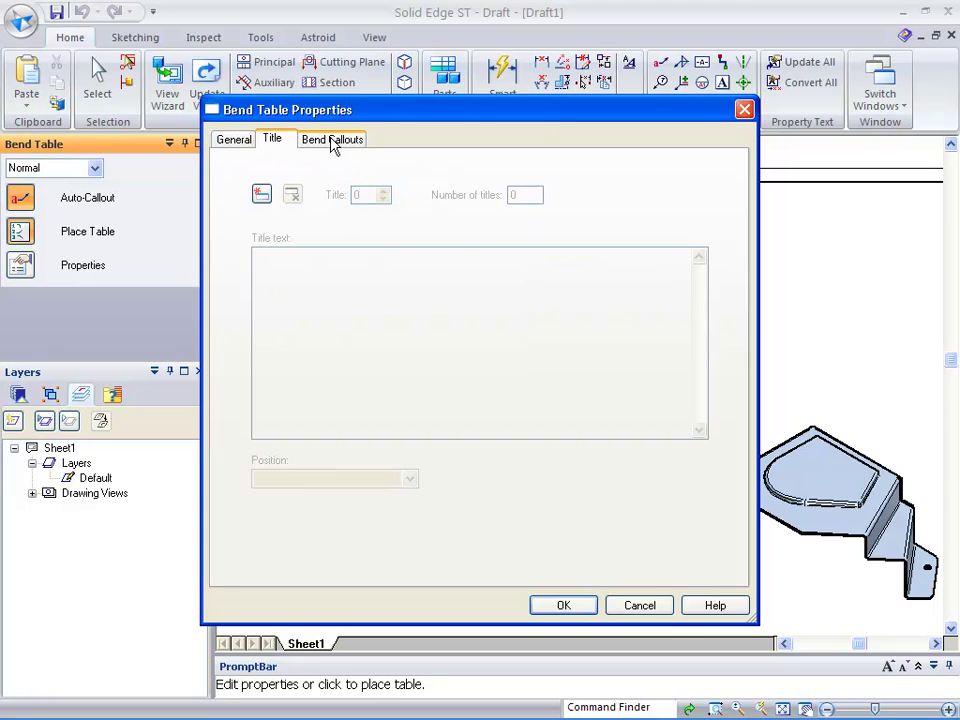
{"action": "left_click", "coordinate": [333, 141]}
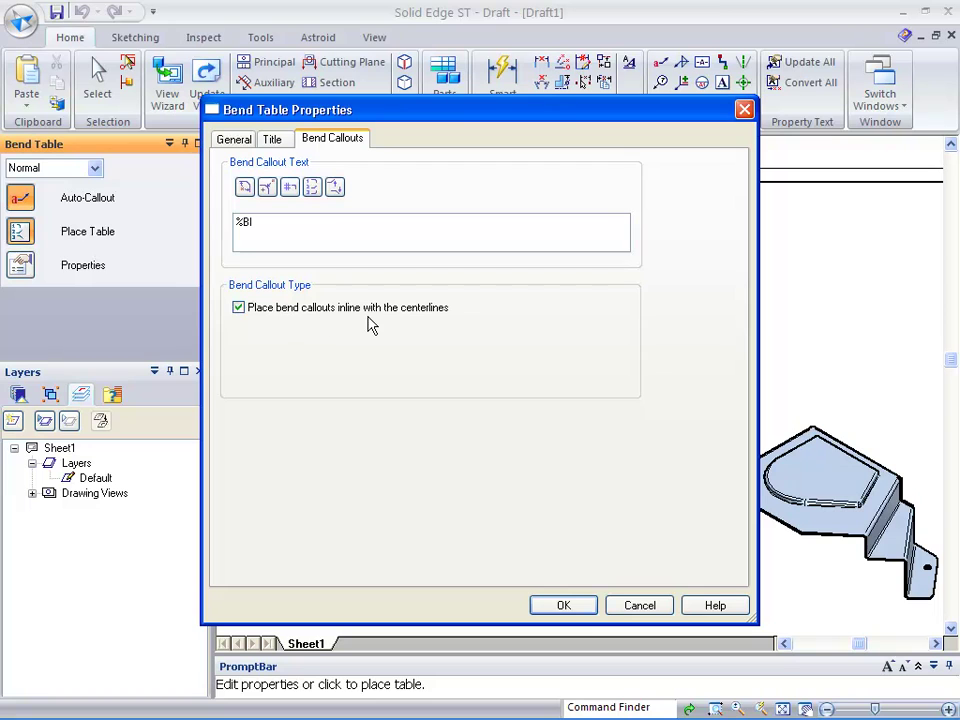
{"action": "left_click", "coordinate": [564, 606]}
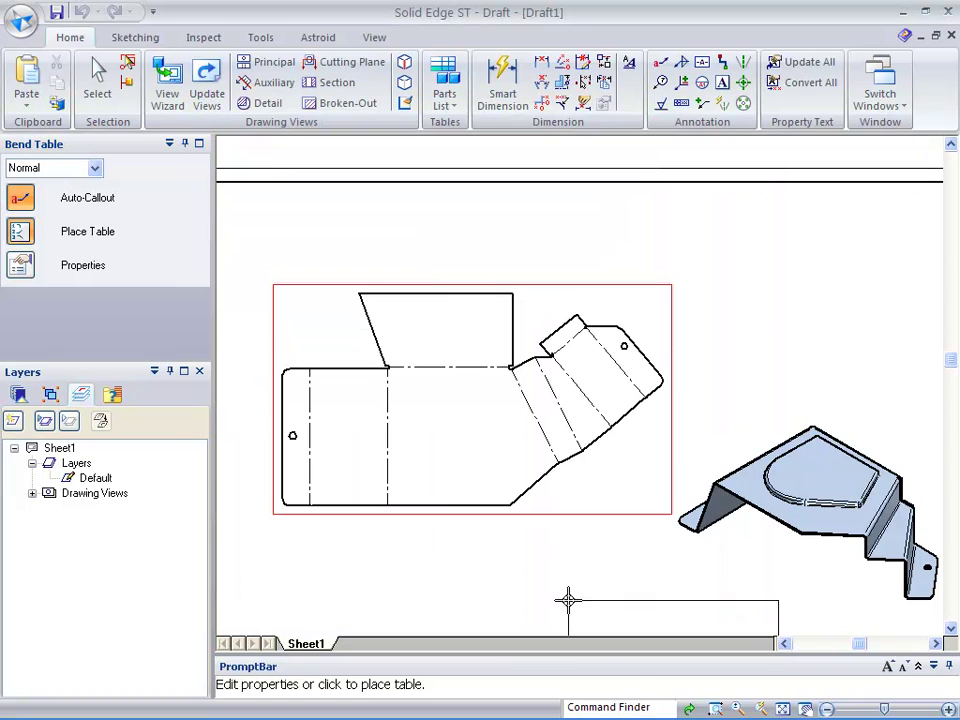
{"action": "left_click", "coordinate": [721, 209]}
Examine the bend callouts on the flat pattern view and compare them with the rows of the bend table.
{"action": "scroll", "coordinate": [514, 588], "scroll_direction": "up", "scroll_amount": 5}
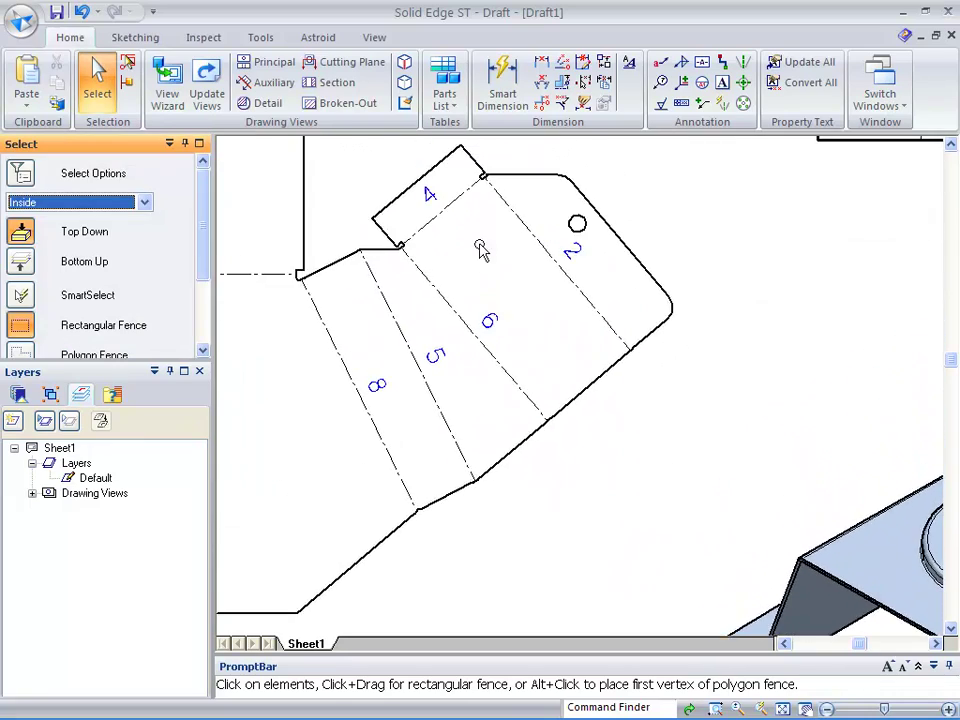
{"action": "middle_click_drag", "start_coordinate": [729, 328], "coordinate": [675, 382]}
{"action": "scroll", "coordinate": [675, 382], "scroll_direction": "right", "scroll_amount": 3}
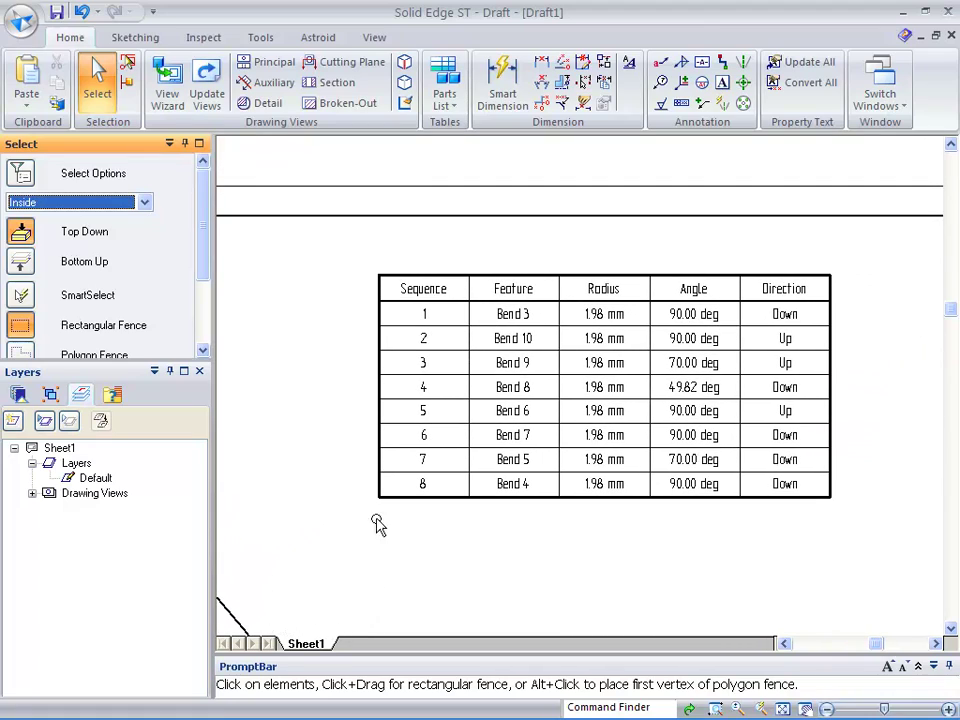
{"action": "scroll", "coordinate": [377, 563], "scroll_direction": "down", "scroll_amount": 3}
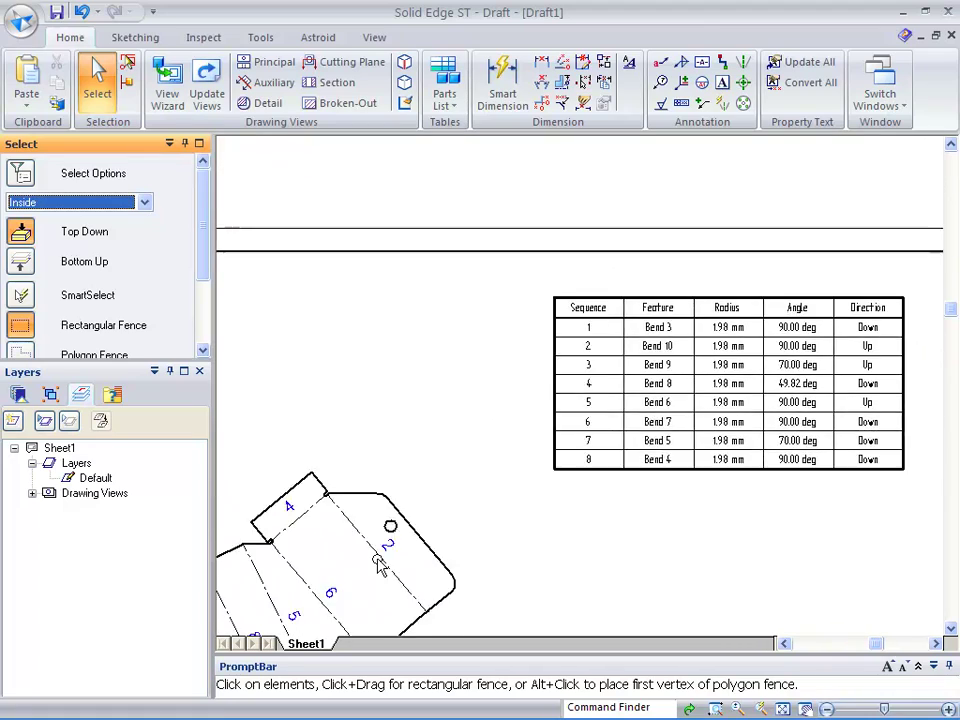
{"action": "scroll", "coordinate": [377, 562], "scroll_direction": "down", "scroll_amount": 2}
{"action": "scroll", "coordinate": [378, 560], "scroll_direction": "up", "scroll_amount": 1}
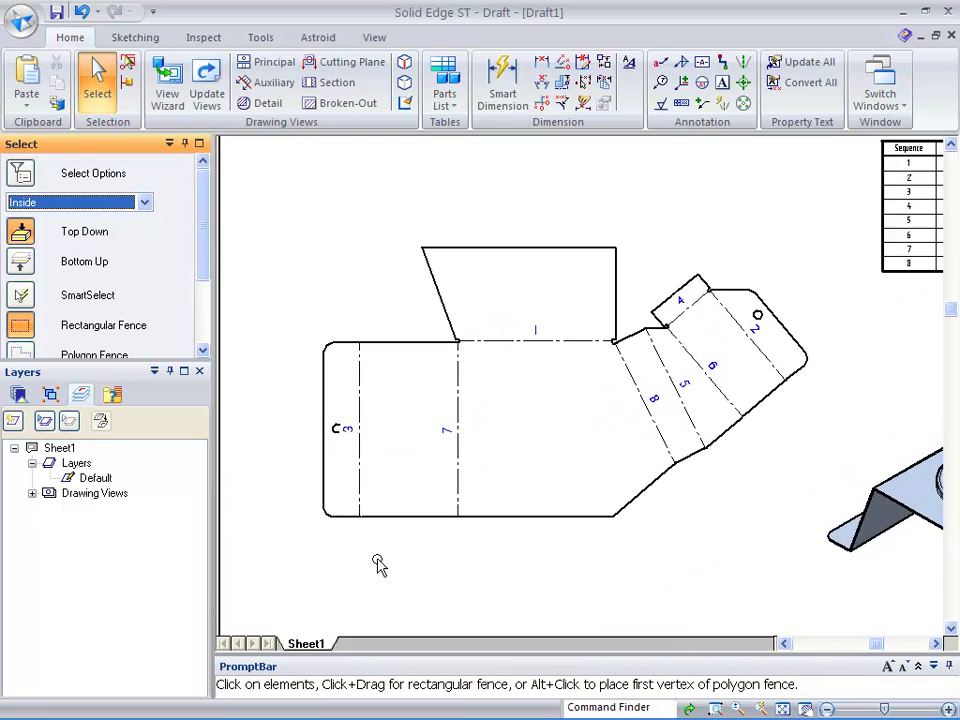
Add horizontal coordinate dimensions below the flat pattern from its left edge to bend lines 3 and 7 and the lower right corner.
{"action": "left_click", "coordinate": [542, 104]}
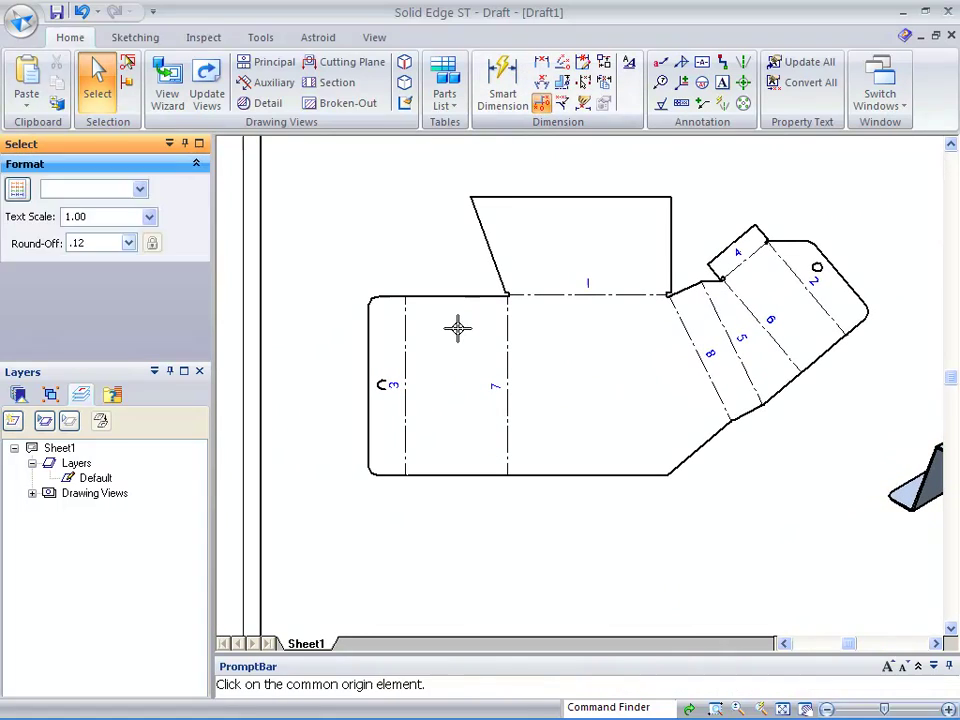
{"action": "left_click", "coordinate": [369, 457]}
{"action": "left_click", "coordinate": [368, 529]}
{"action": "left_click", "coordinate": [406, 465]}
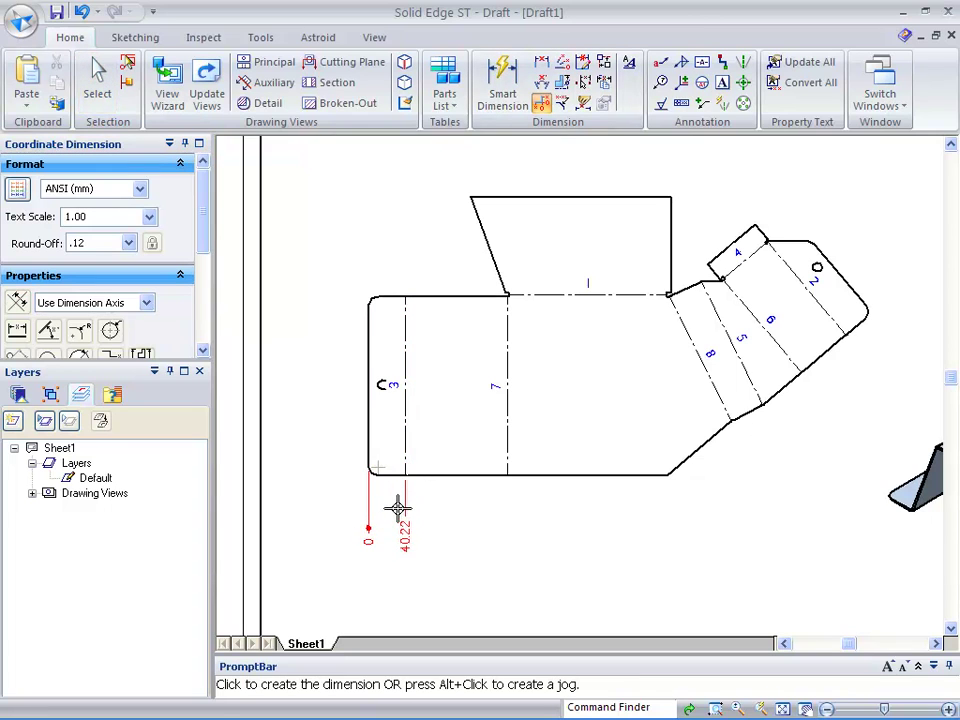
{"action": "left_click", "coordinate": [399, 522]}
{"action": "left_click", "coordinate": [507, 468]}
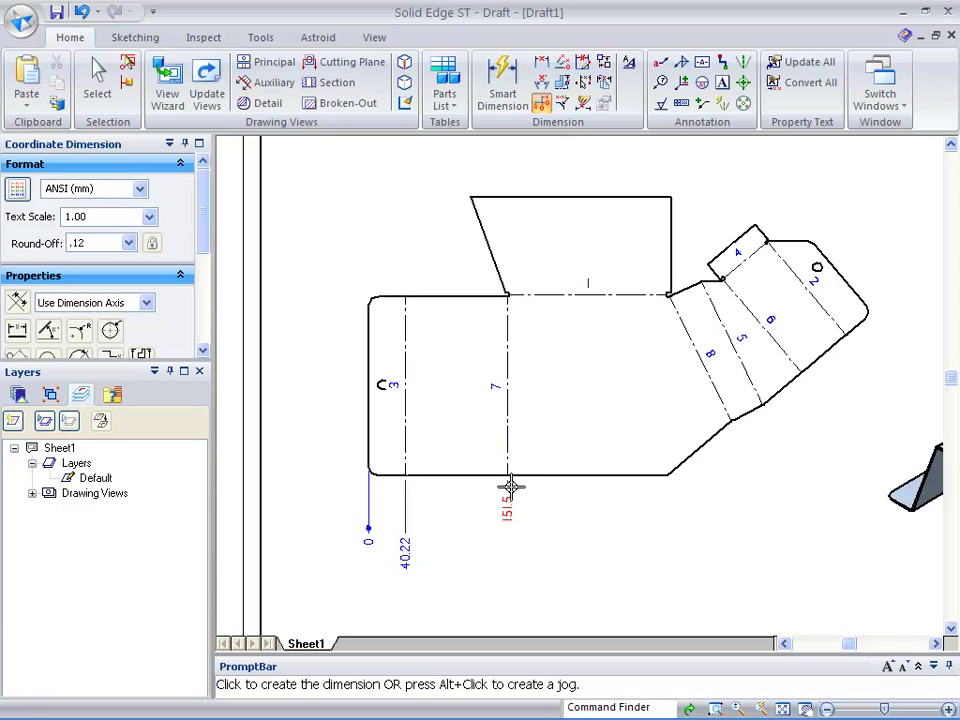
{"action": "left_click", "coordinate": [508, 530]}
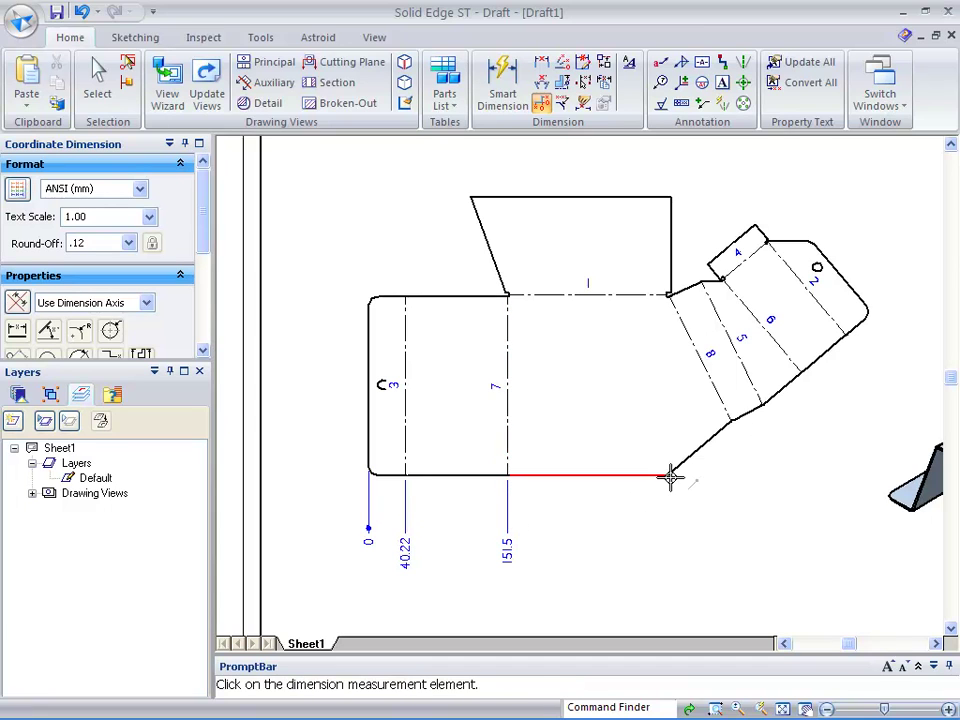
{"action": "left_click", "coordinate": [669, 476]}
{"action": "left_click", "coordinate": [660, 528]}
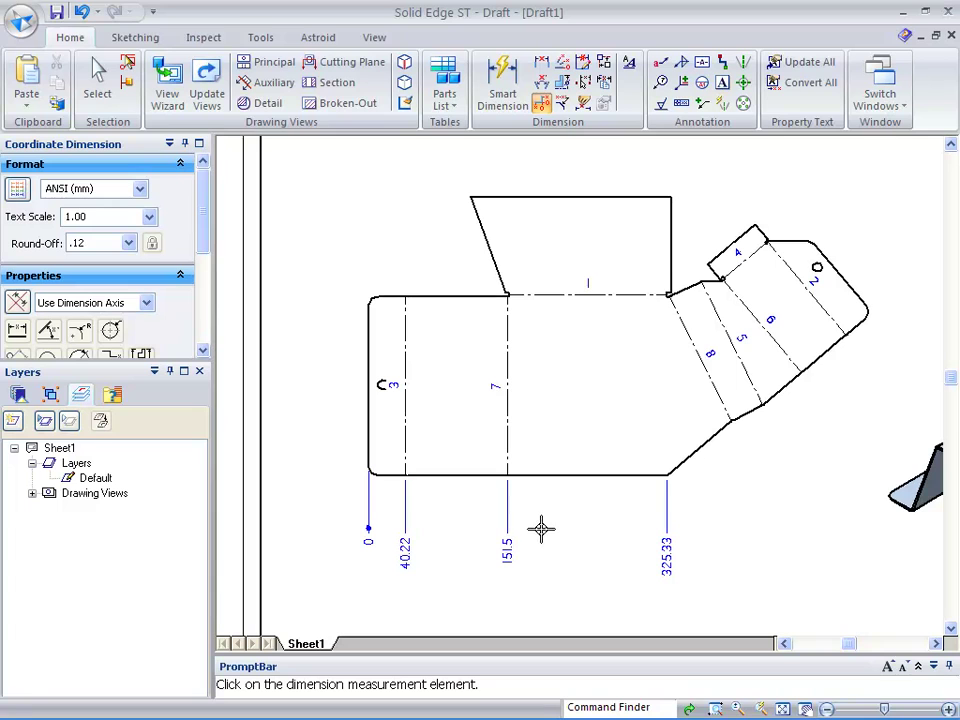
Add coordinate dimensions above the view to the upper flange's two top corners and, with a jogged line, its lower left corner.
{"action": "left_click", "coordinate": [472, 199]}
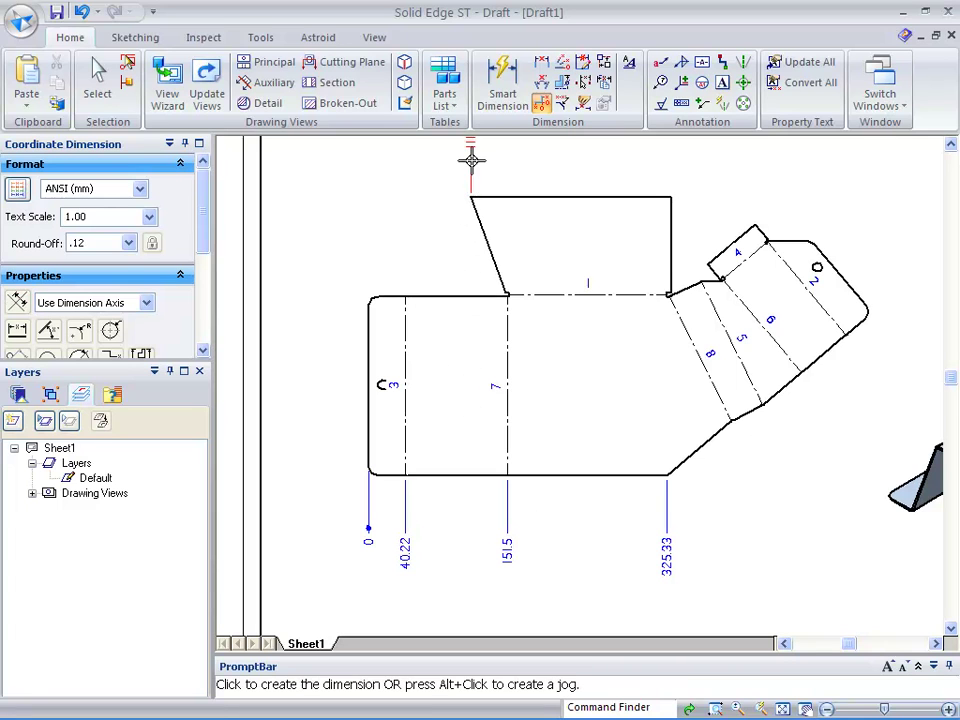
{"action": "left_click", "coordinate": [471, 153]}
{"action": "scroll", "coordinate": [544, 225], "scroll_direction": "down", "scroll_amount": 1}
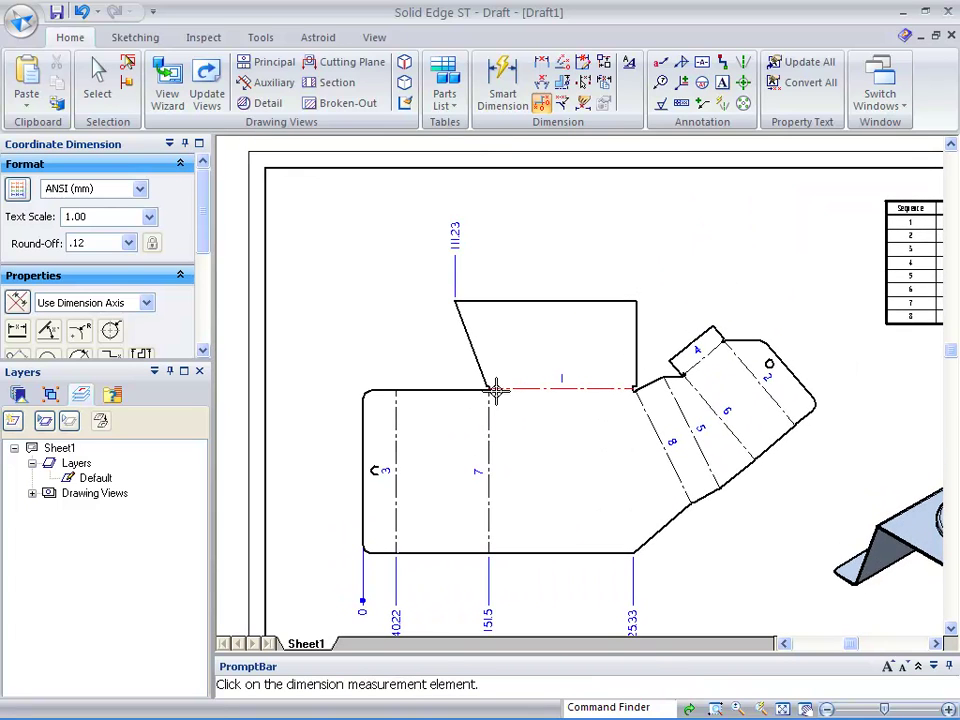
{"action": "left_click", "coordinate": [486, 385]}
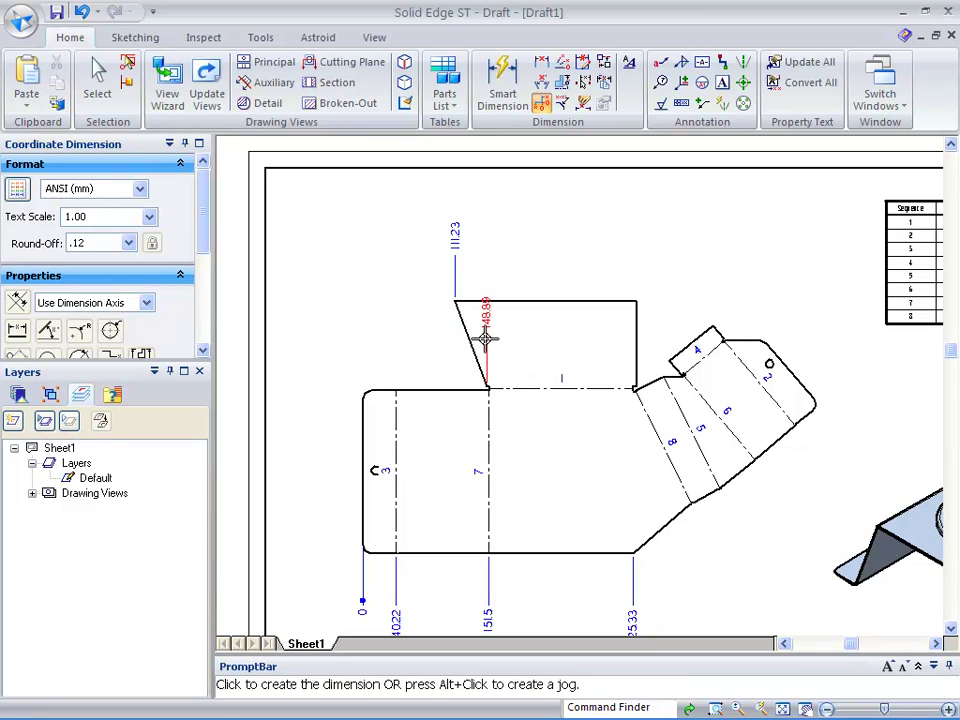
{"action": "left_click", "coordinate": [485, 323], "text": "alt"}
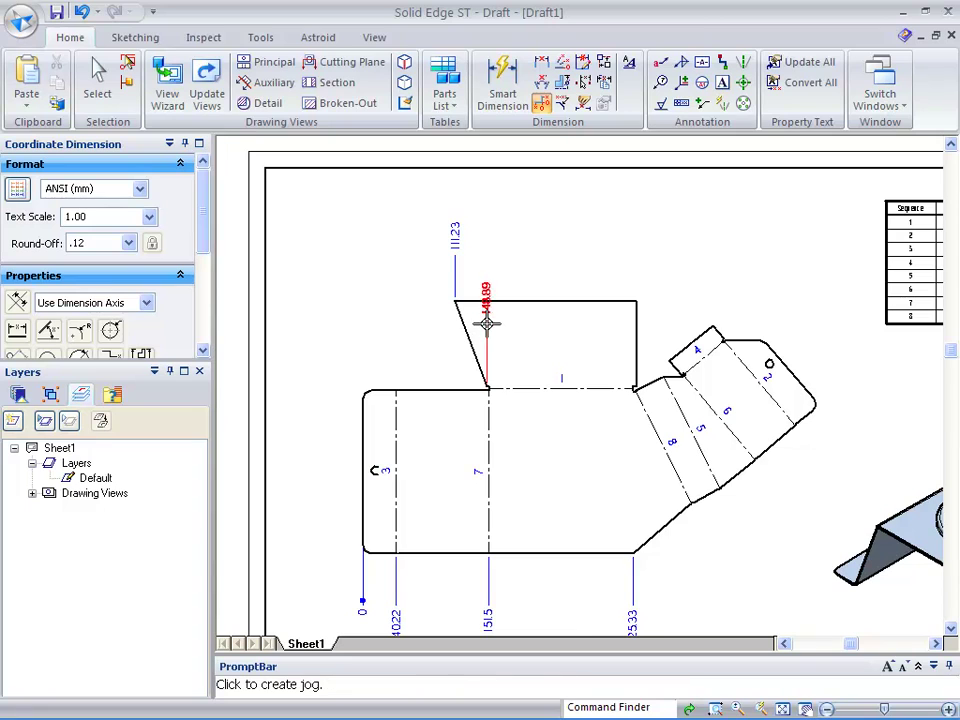
{"action": "left_click", "coordinate": [502, 313]}
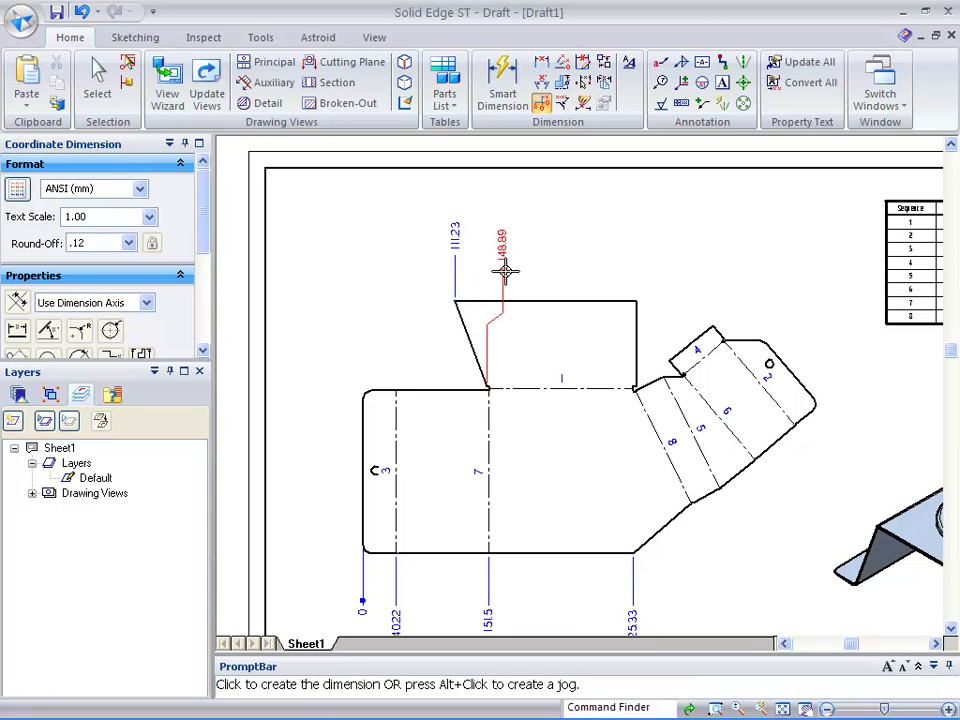
{"action": "left_click", "coordinate": [505, 251]}
{"action": "left_click", "coordinate": [635, 300]}
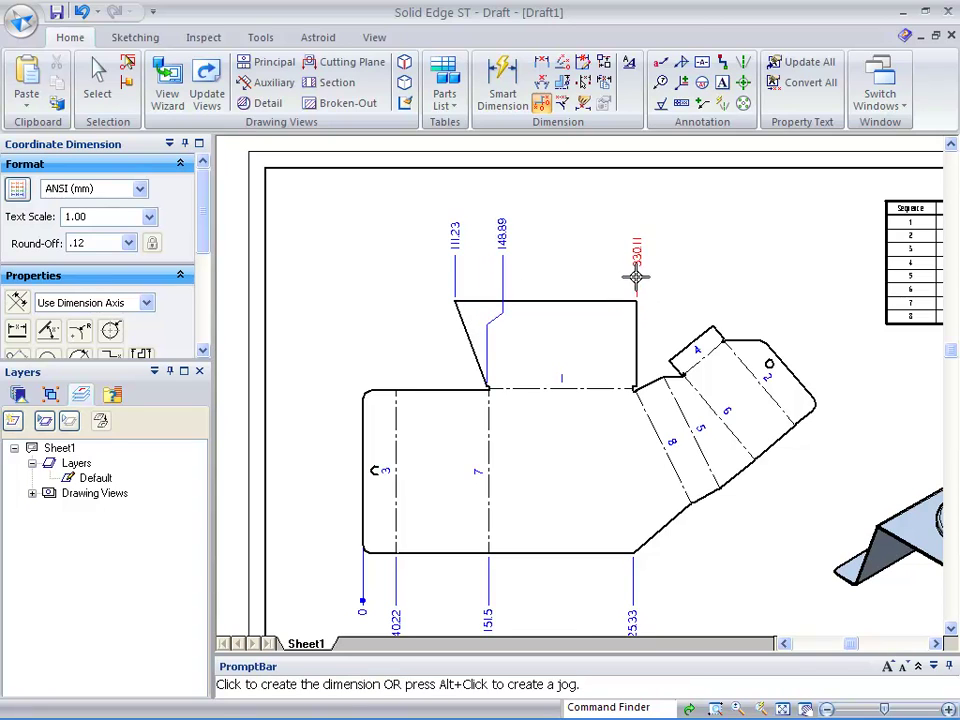
{"action": "left_click", "coordinate": [636, 262]}
{"action": "right_click", "coordinate": [696, 270]}
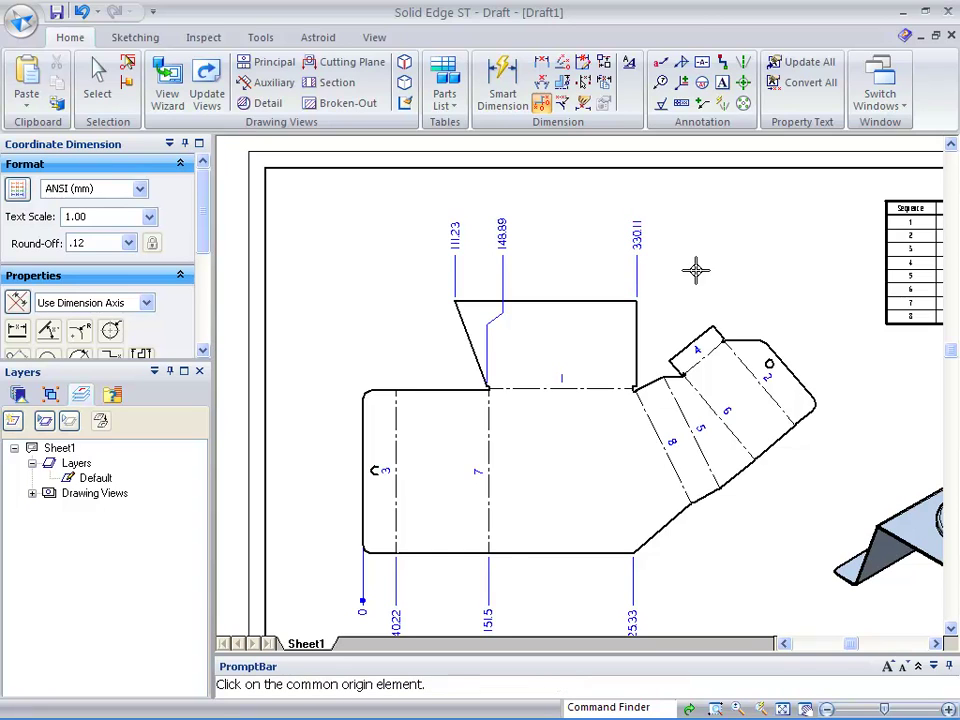
Create a vertical coordinate origin at the flat pattern's bottom edge and dimension the main body's upper edge from it.
{"action": "left_click", "coordinate": [368, 552]}
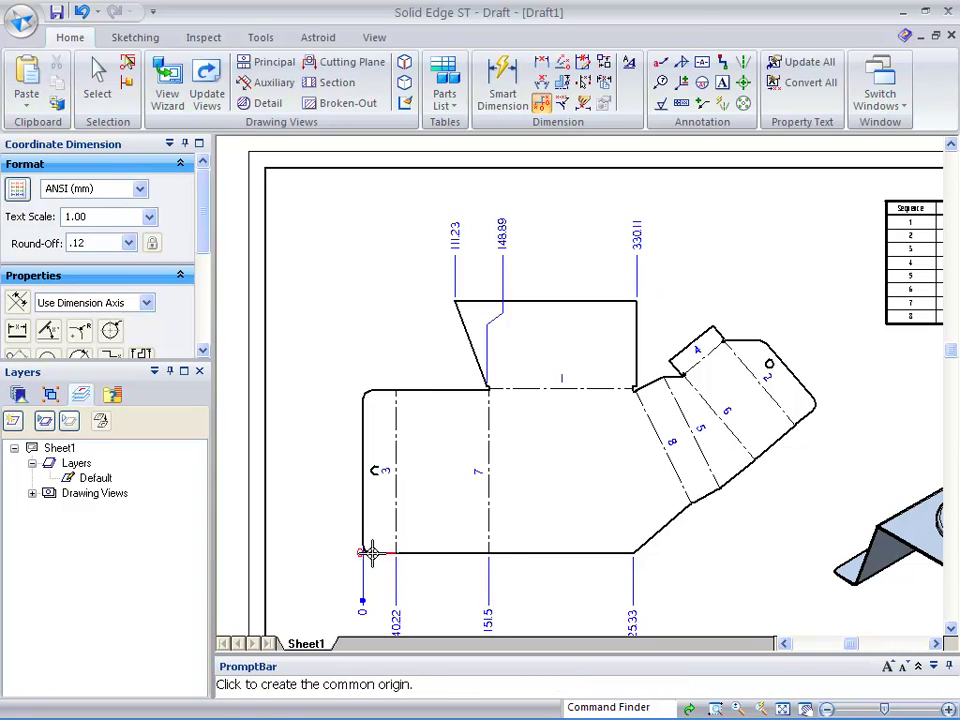
{"action": "left_click", "coordinate": [320, 548]}
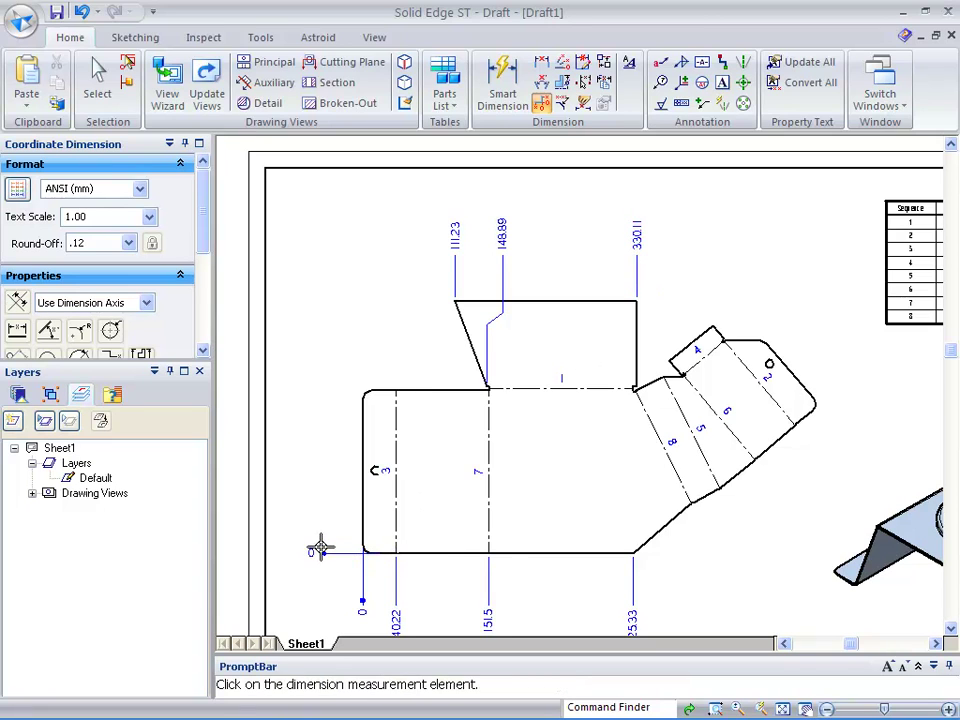
{"action": "left_click", "coordinate": [382, 396]}
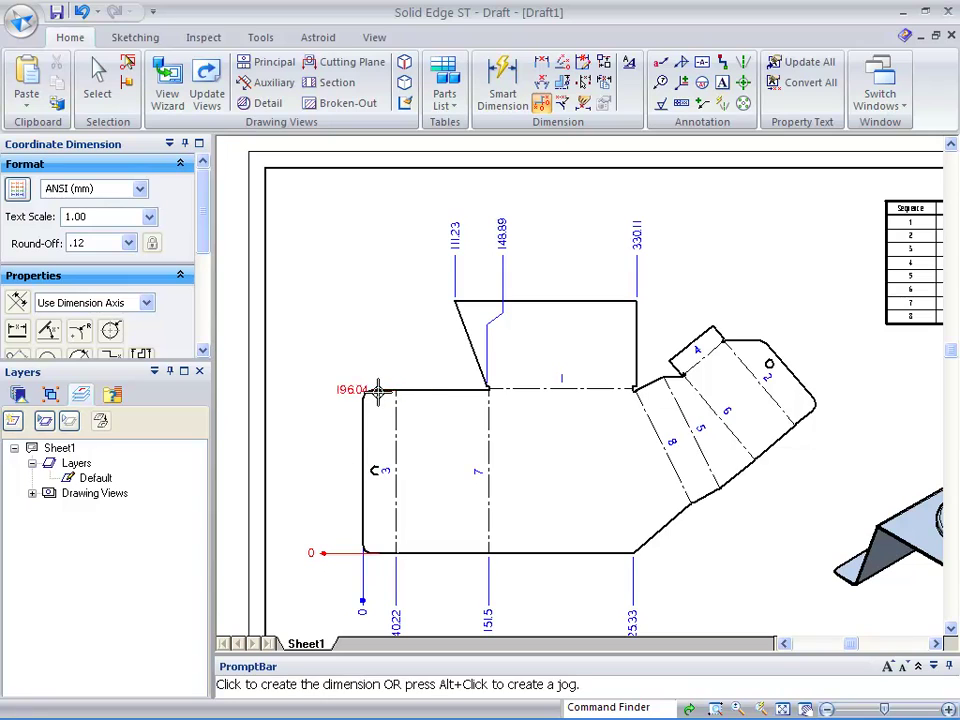
{"action": "left_click", "coordinate": [324, 414]}
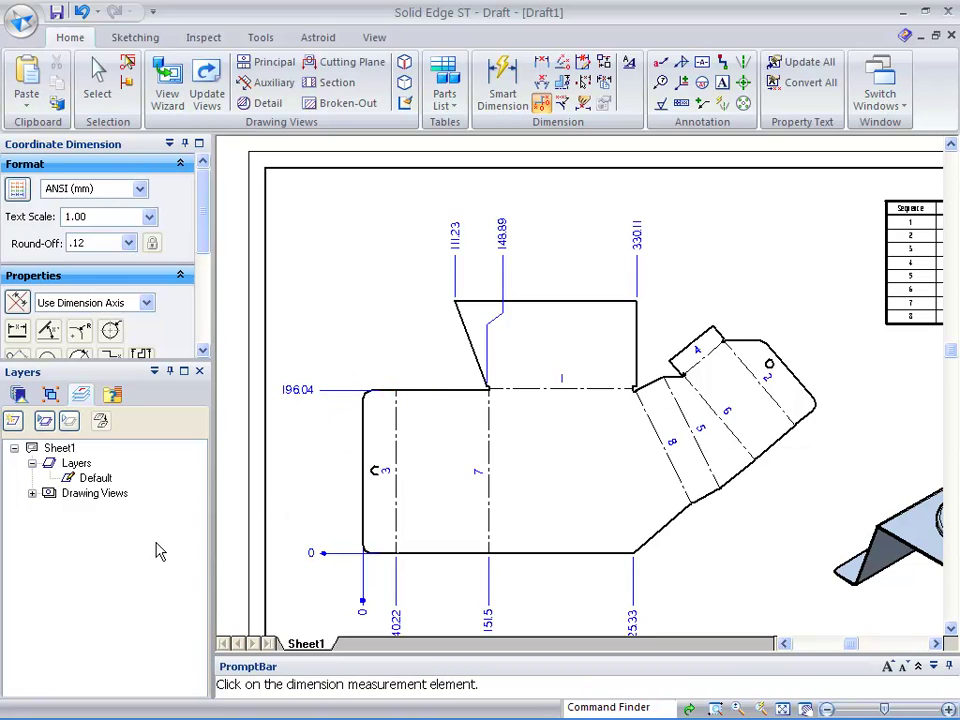
{"action": "scroll", "coordinate": [165, 543], "scroll_direction": "down", "scroll_amount": 4}
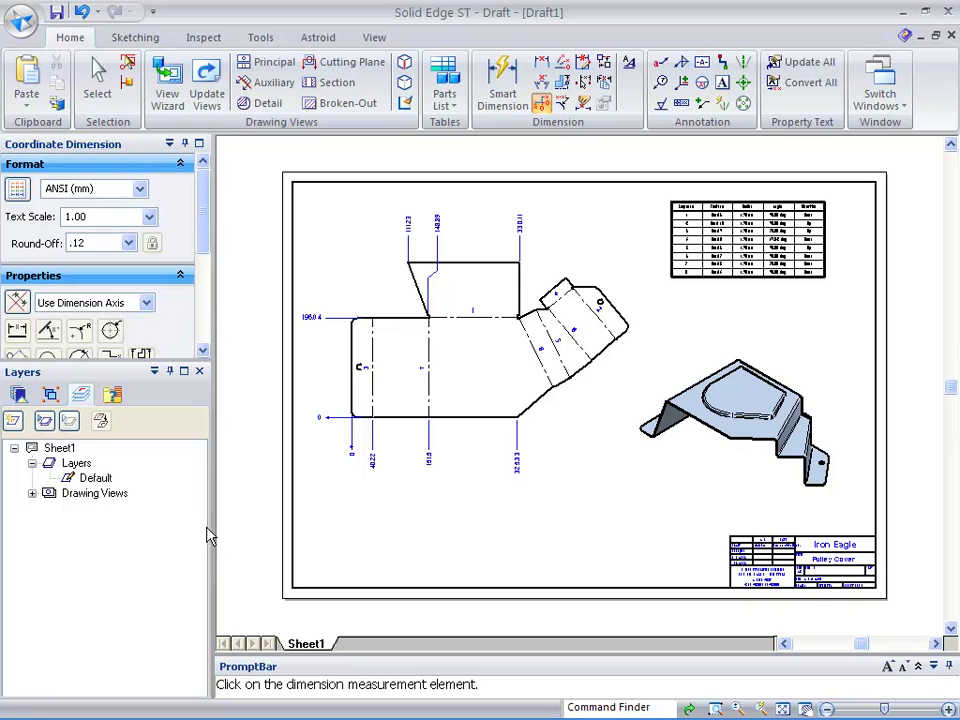
{"action": "key", "text": "Escape"}
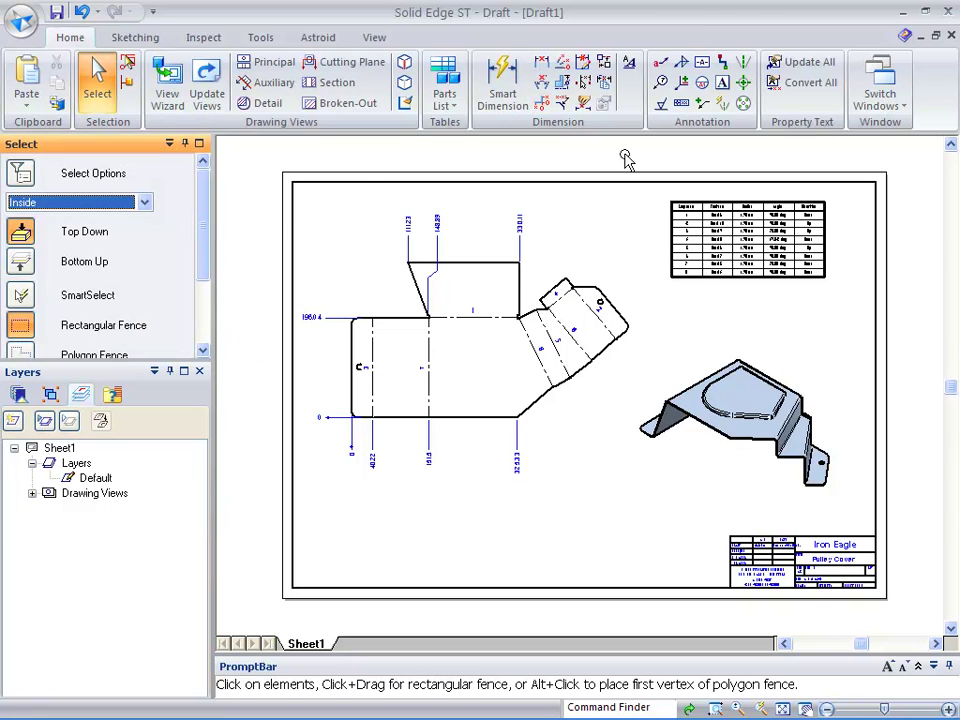
Close the draft without saving it, and close the sheet metal part to return to the assembly.
{"action": "left_click", "coordinate": [951, 35]}
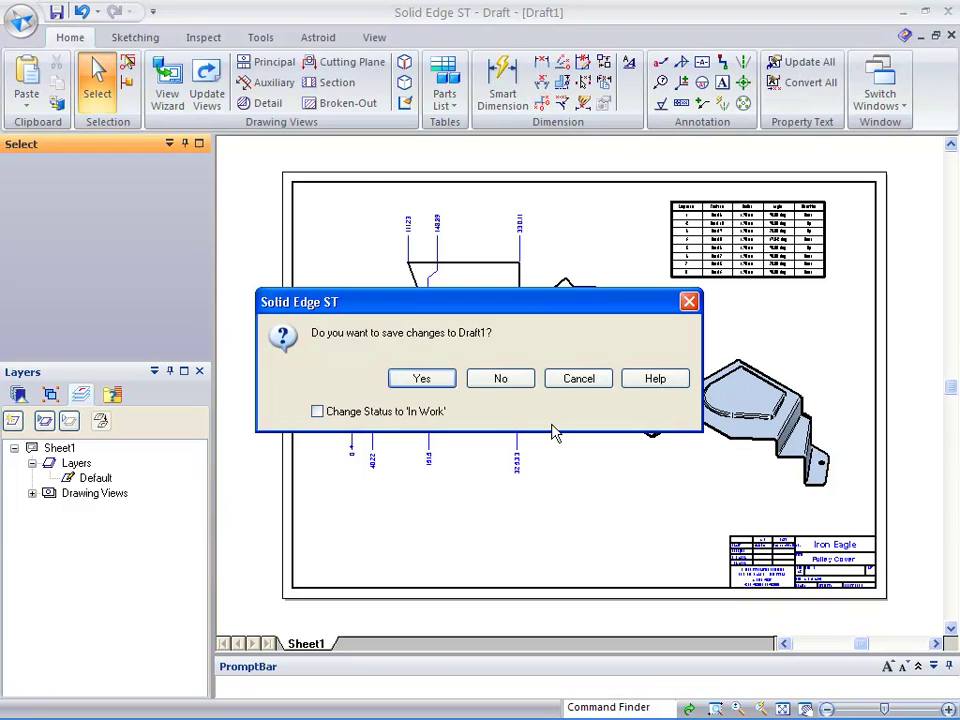
{"action": "left_click", "coordinate": [502, 385]}
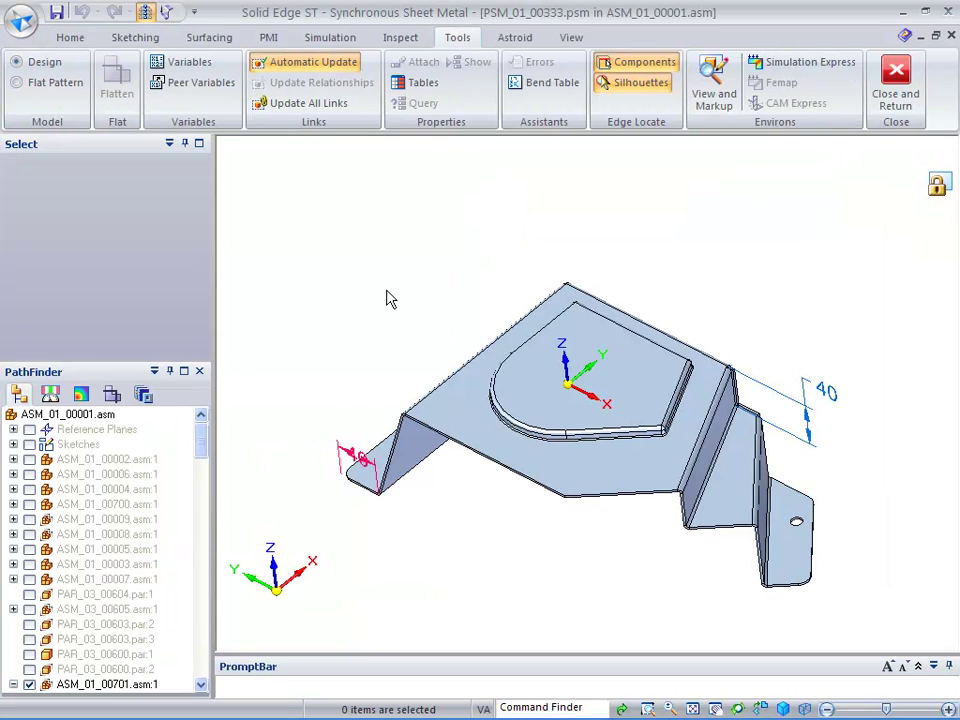
{"action": "left_click", "coordinate": [894, 92]}
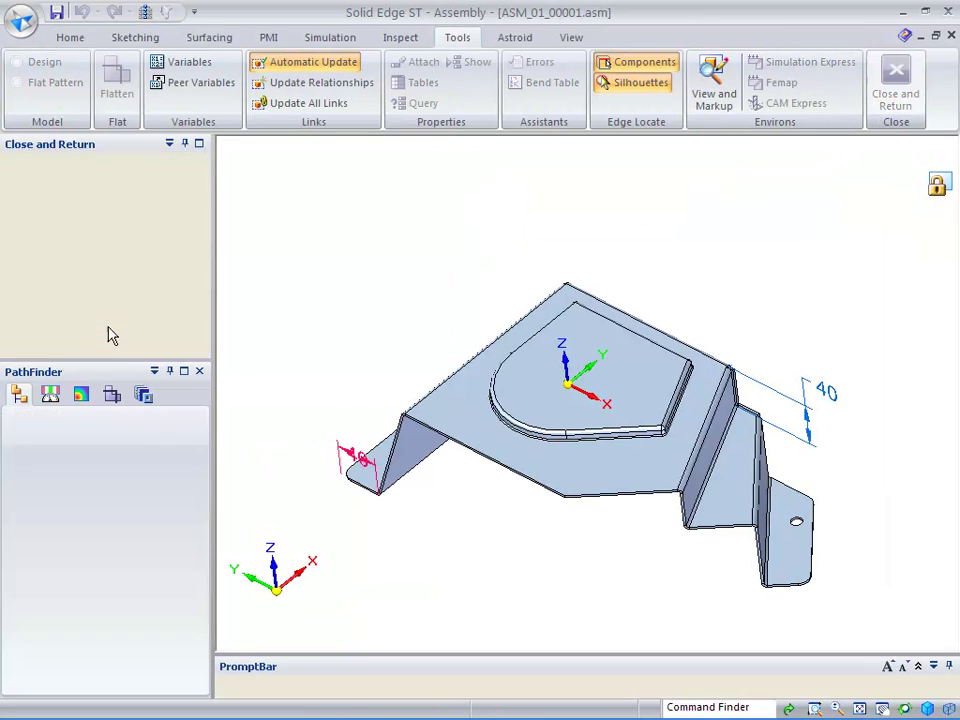